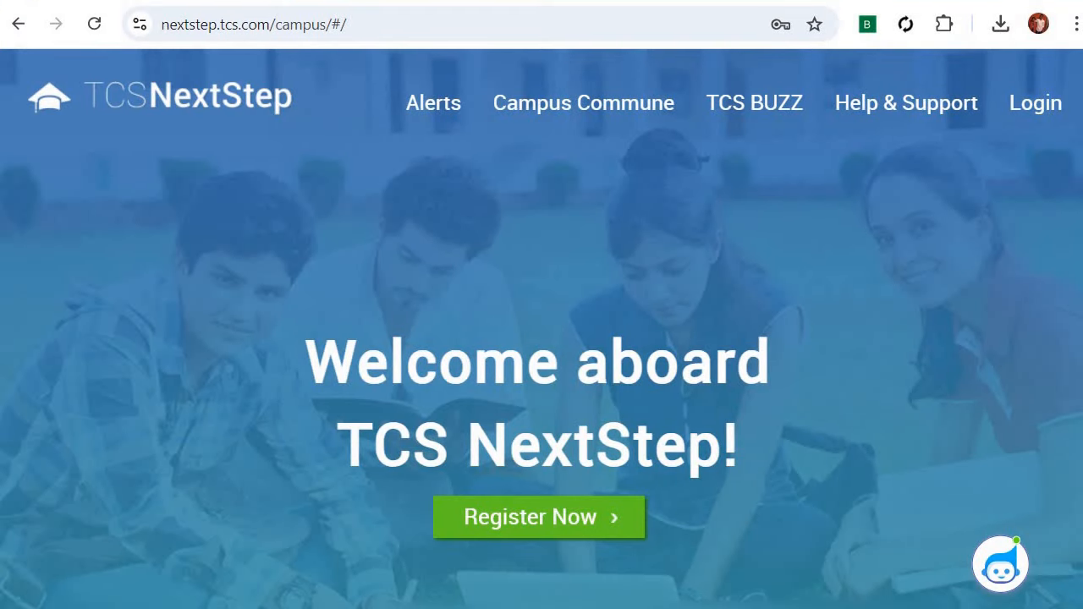
# Switch to the Tutorialspoint whiteboard tab showing the nine-item registration document checklist.
pyautogui.click(460, 4)
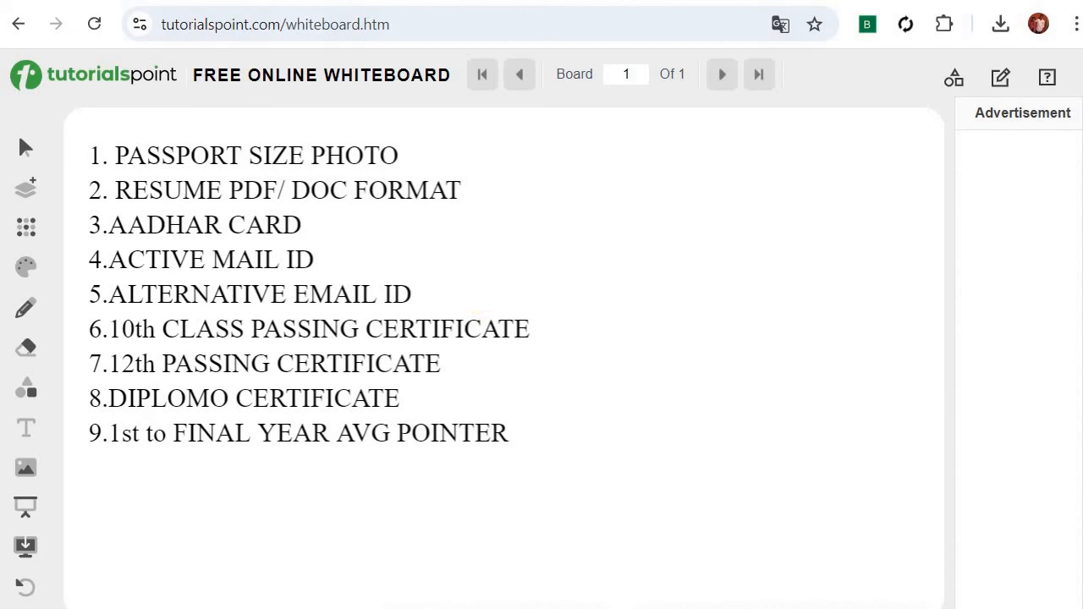
# Go back to the TCS NextStep 'Welcome aboard' page with Ctrl+Tab.
pyautogui.hotkey('ctrl', 'Tab')
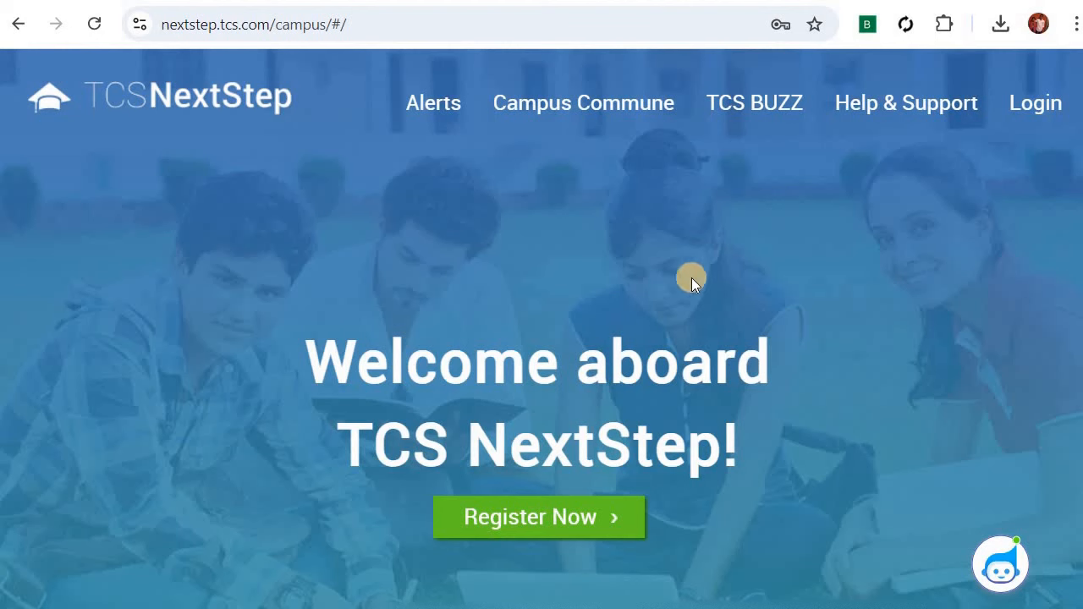
# Start a new registration and pick the IT category.
pyautogui.click(555, 499)
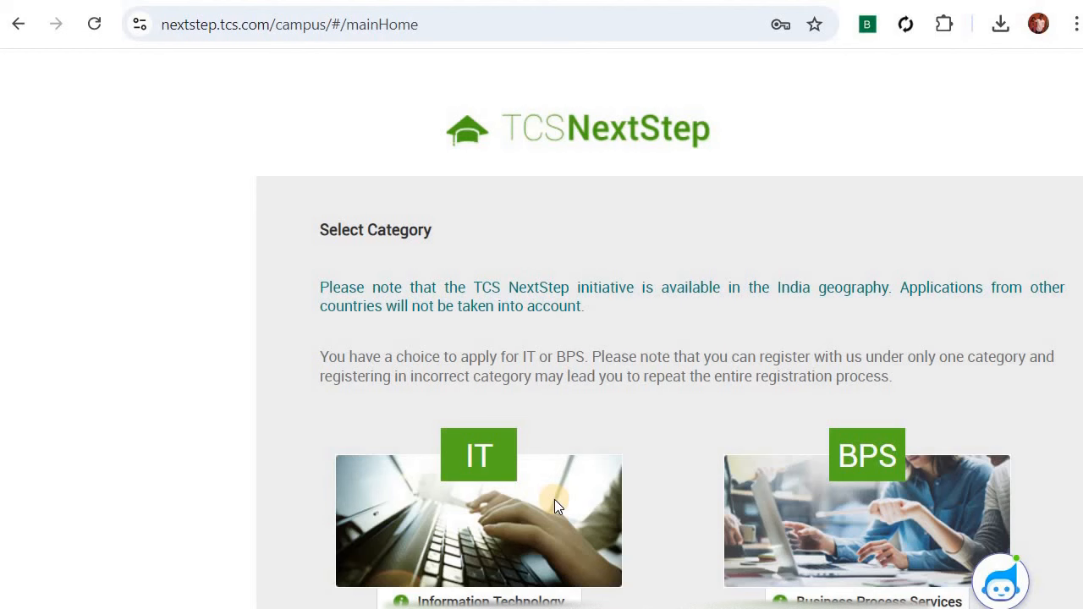
pyautogui.click(480, 458)
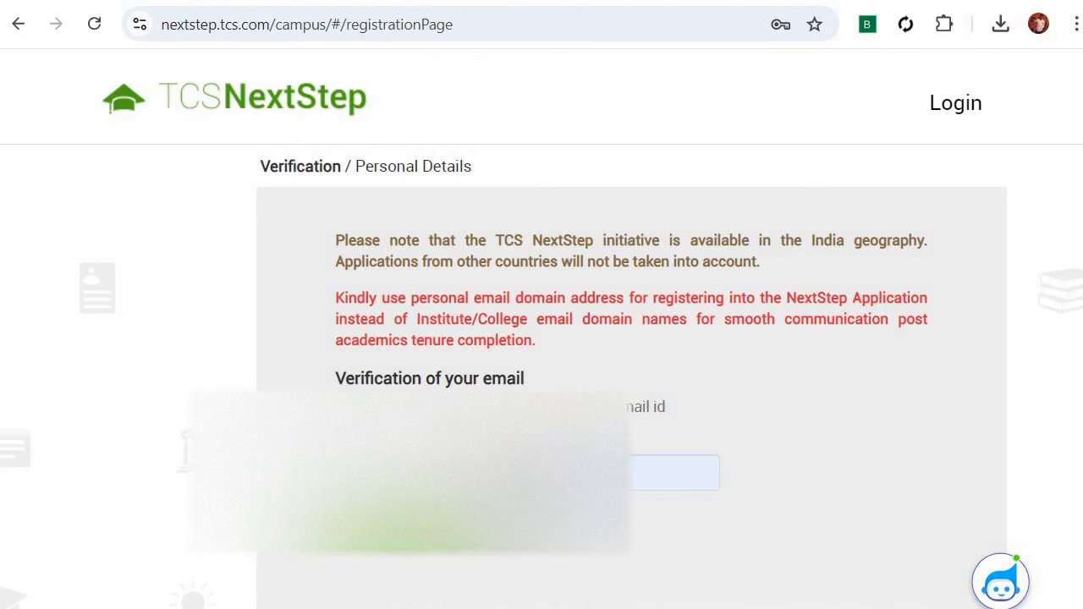
# Fill in the personal email address from the saved suggestions and request the OTP.
pyautogui.click(620, 471)
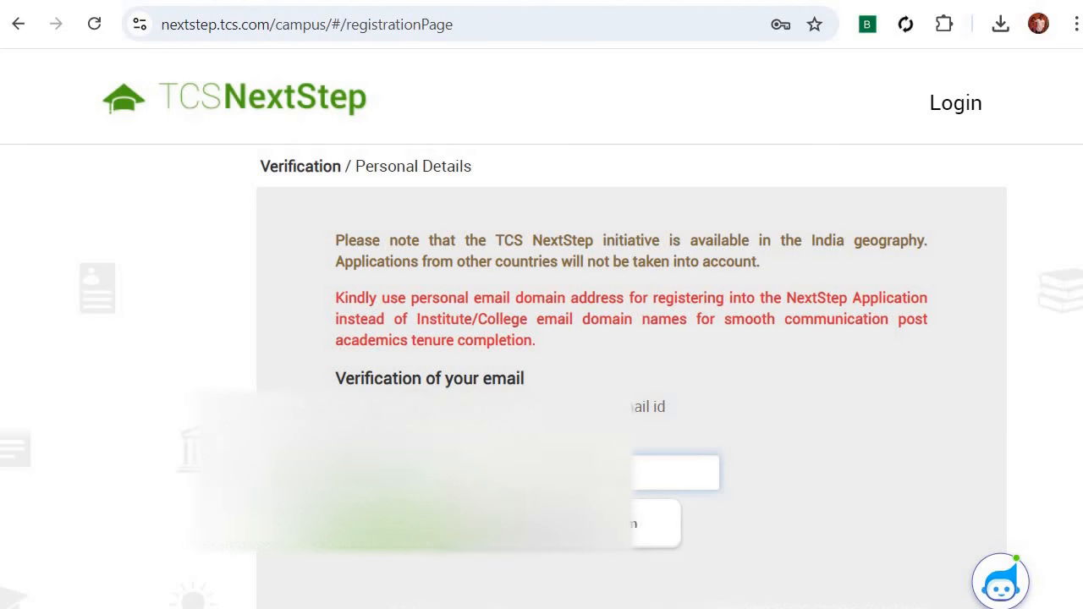
pyautogui.click(620, 468)
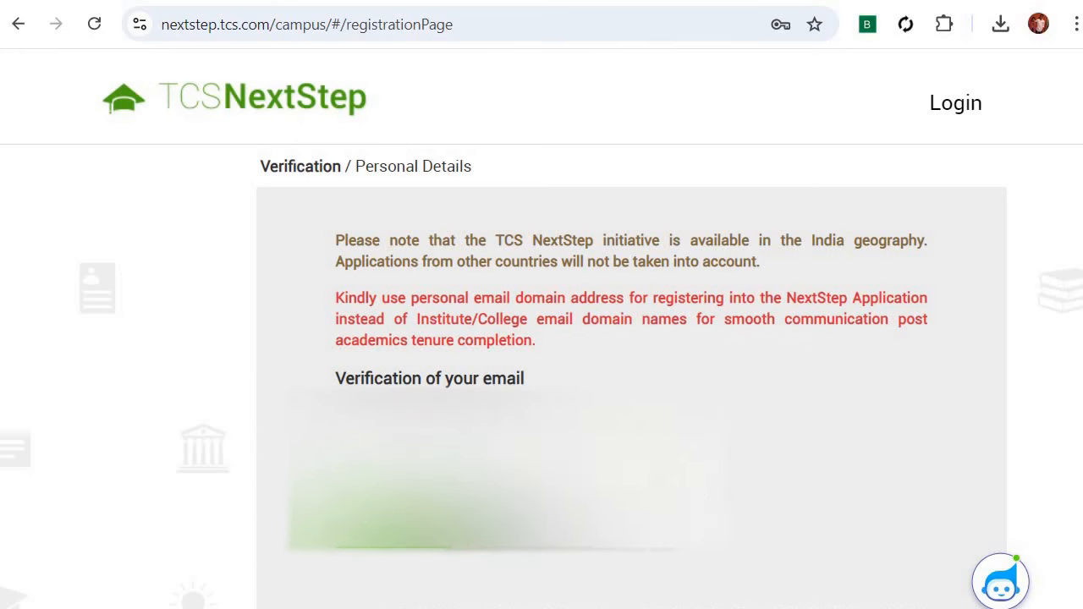
pyautogui.press('Down')
pyautogui.press('Return')
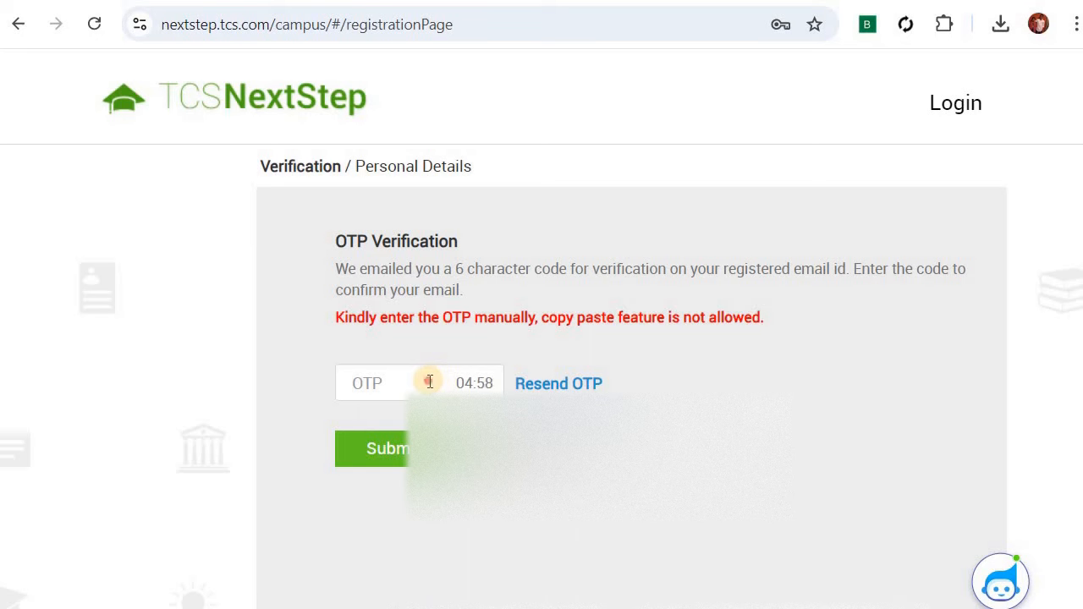
# Enter the 6-character emailed OTP code and submit it.
pyautogui.click(430, 381)
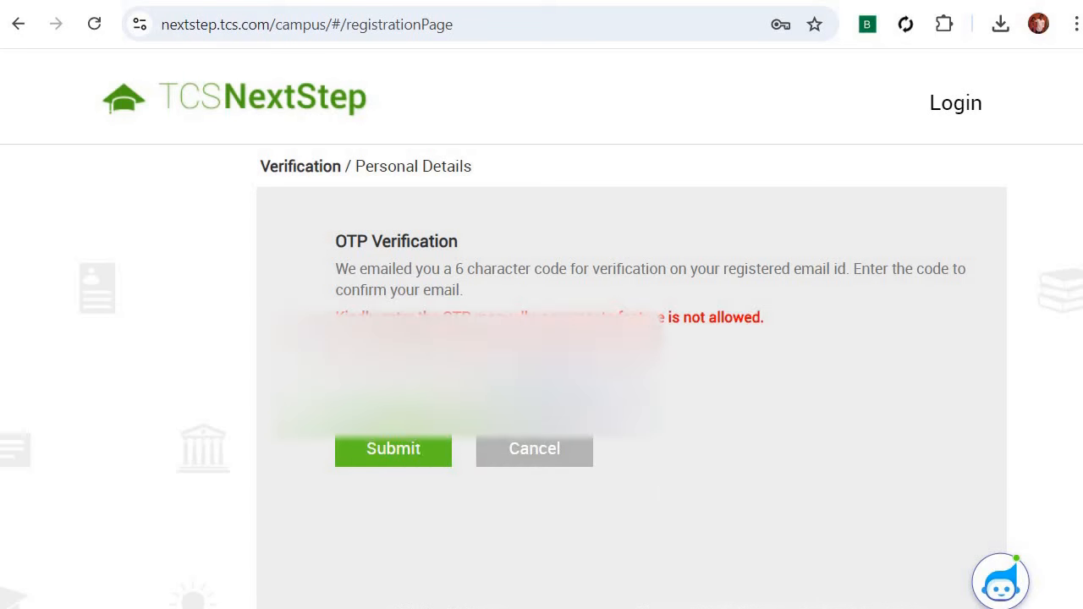
pyautogui.click(414, 454)
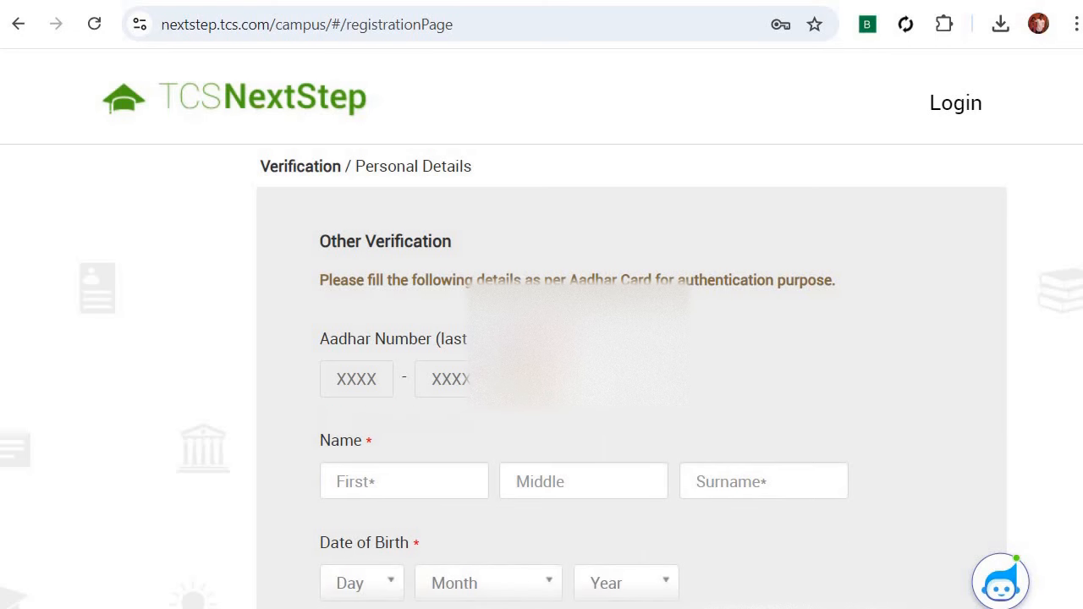
# Read through the Privacy Notice, agree to it, and proceed with the Aadhar verification details.
pyautogui.scroll(-2, 542, 339)
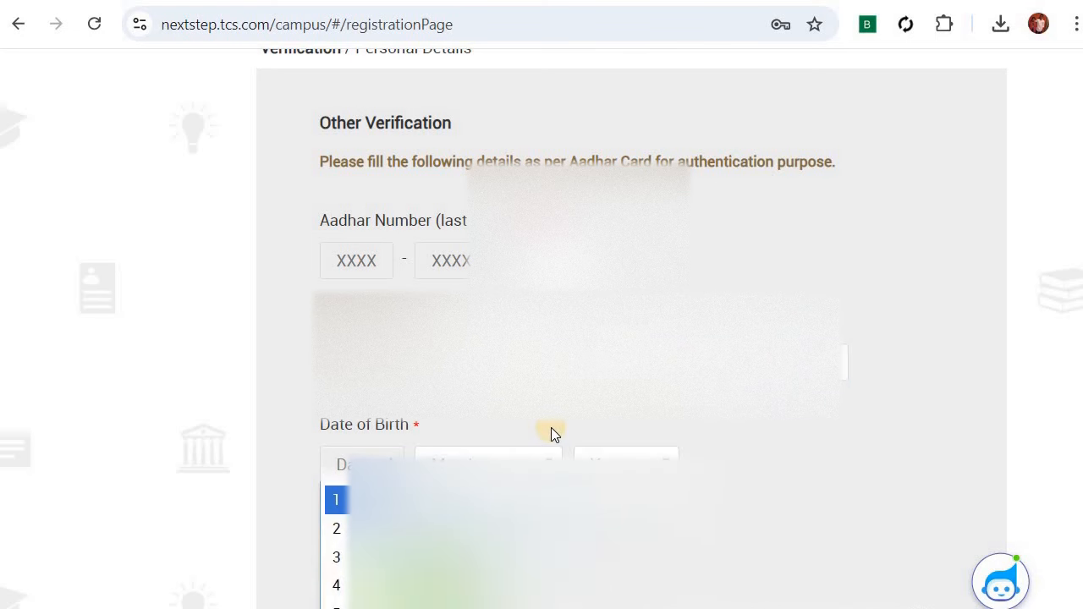
pyautogui.scroll(-3, 550, 433)
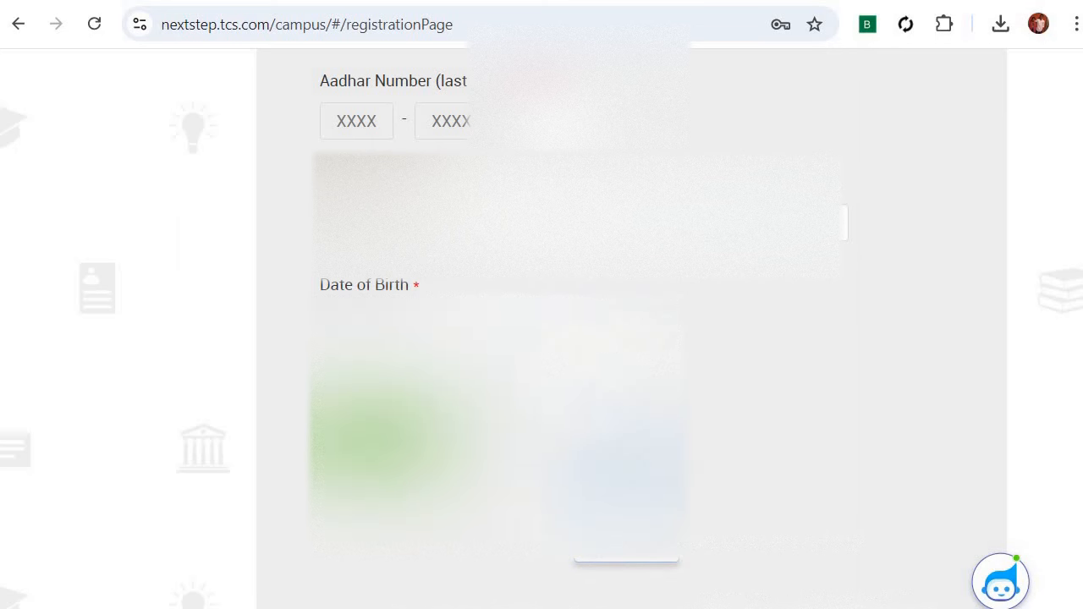
pyautogui.scroll(-2, 542, 304)
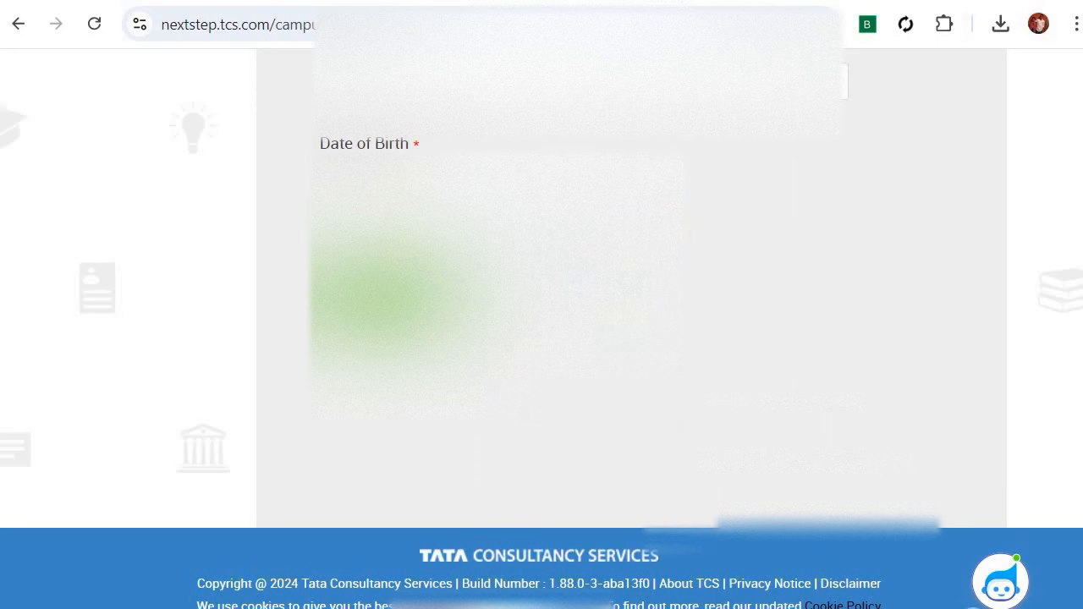
pyautogui.scroll(3, 499, 228)
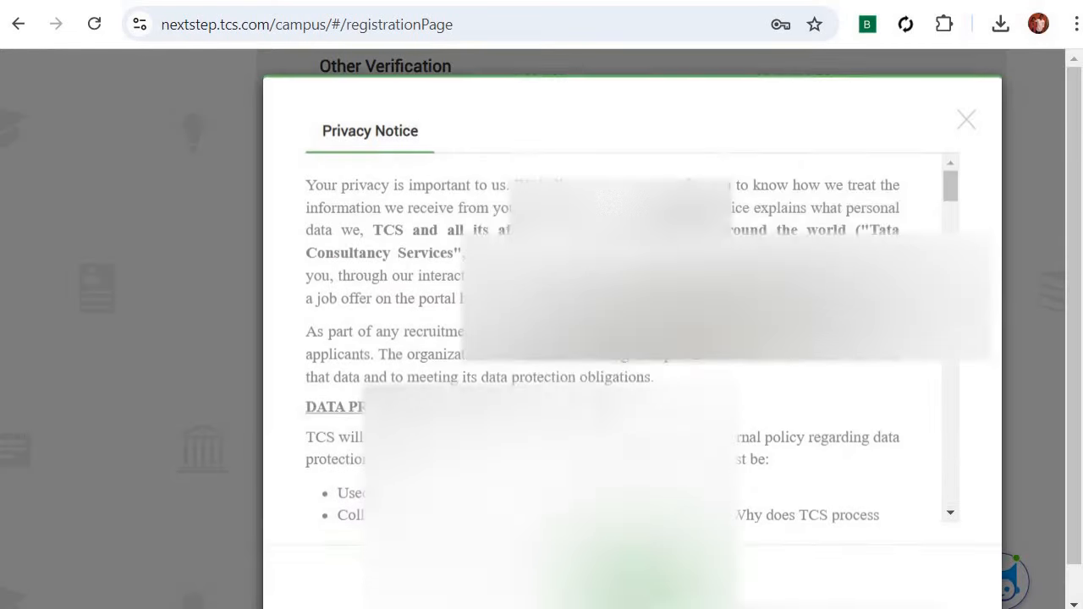
pyautogui.scroll(-15, 702, 359)
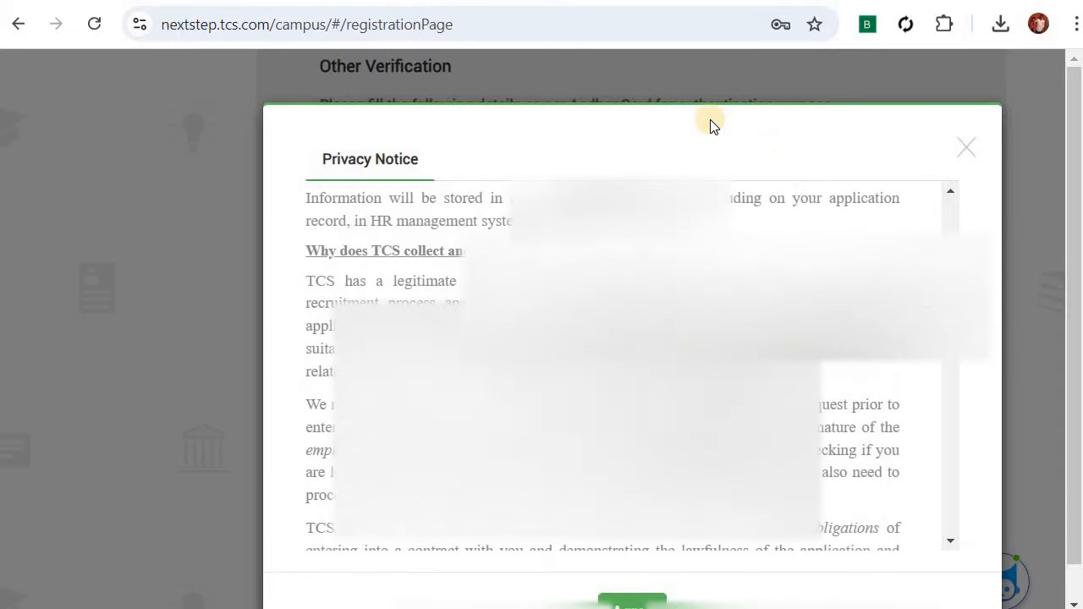
pyautogui.scroll(-1, 706, 124)
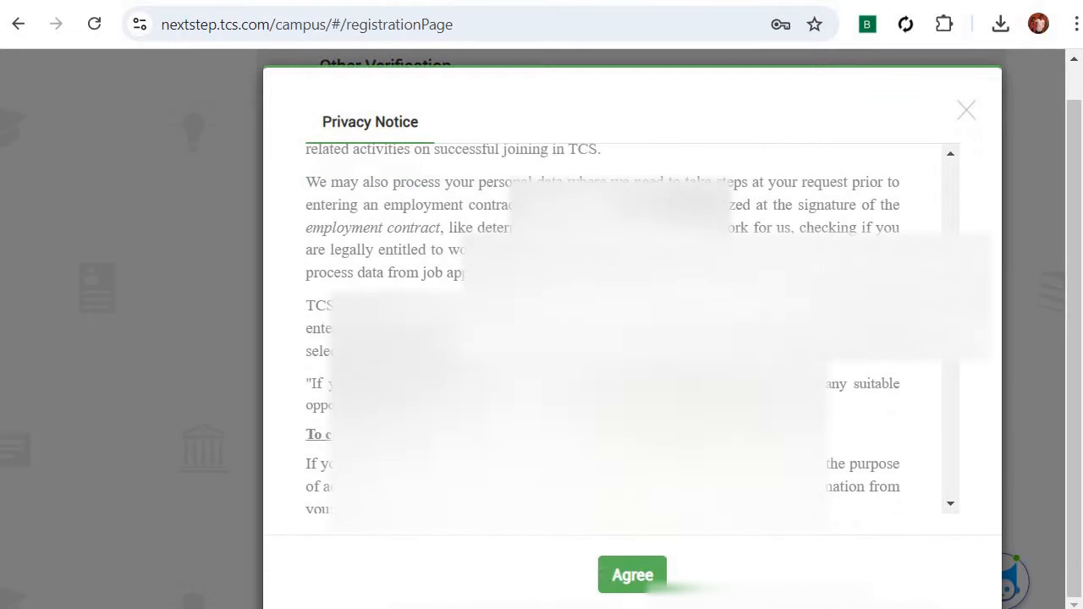
pyautogui.click(626, 579)
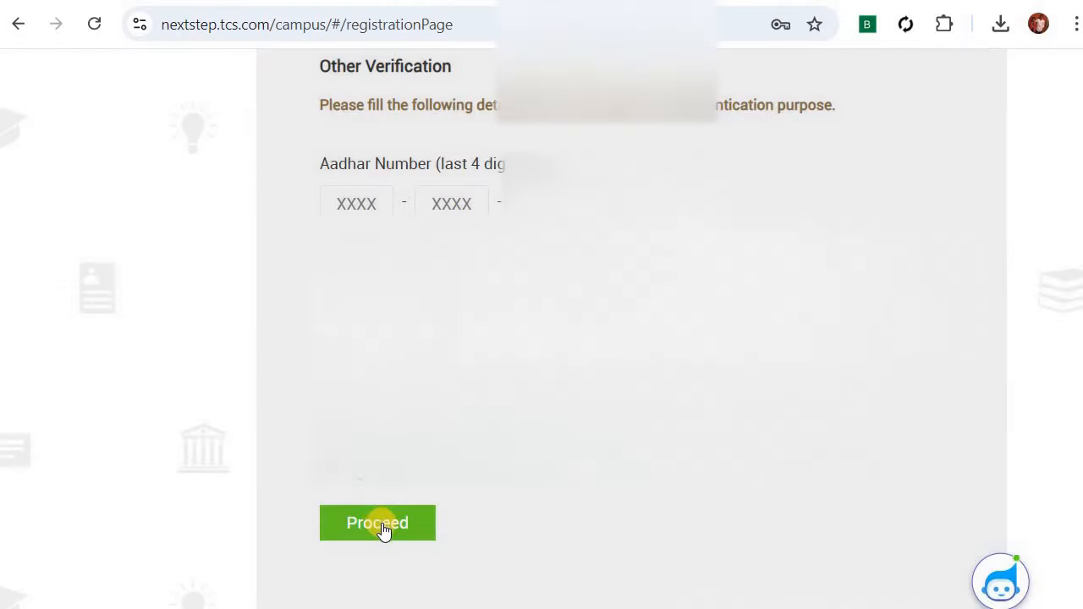
pyautogui.click(381, 522)
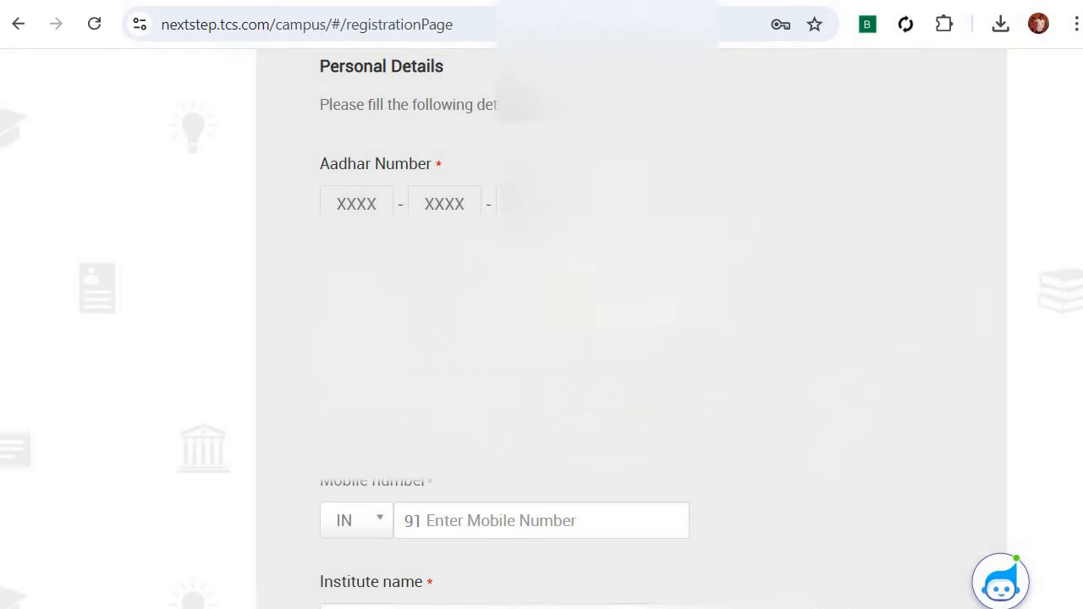
# Choose Female in the Gender dropdown, then move down to the Qualification field.
pyautogui.scroll(-1, 505, 339)
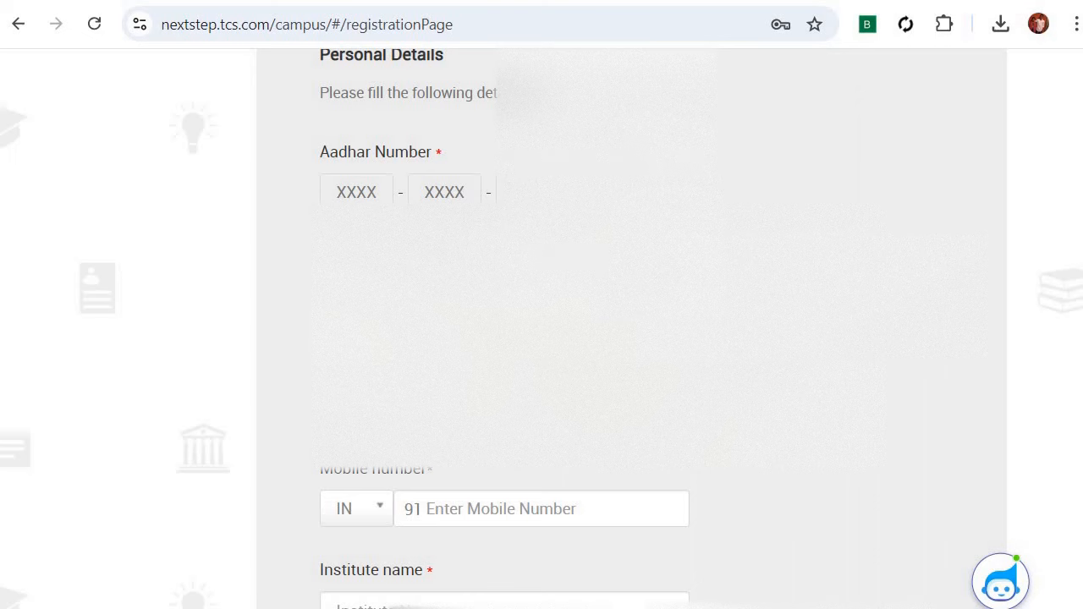
pyautogui.scroll(-1, 541, 339)
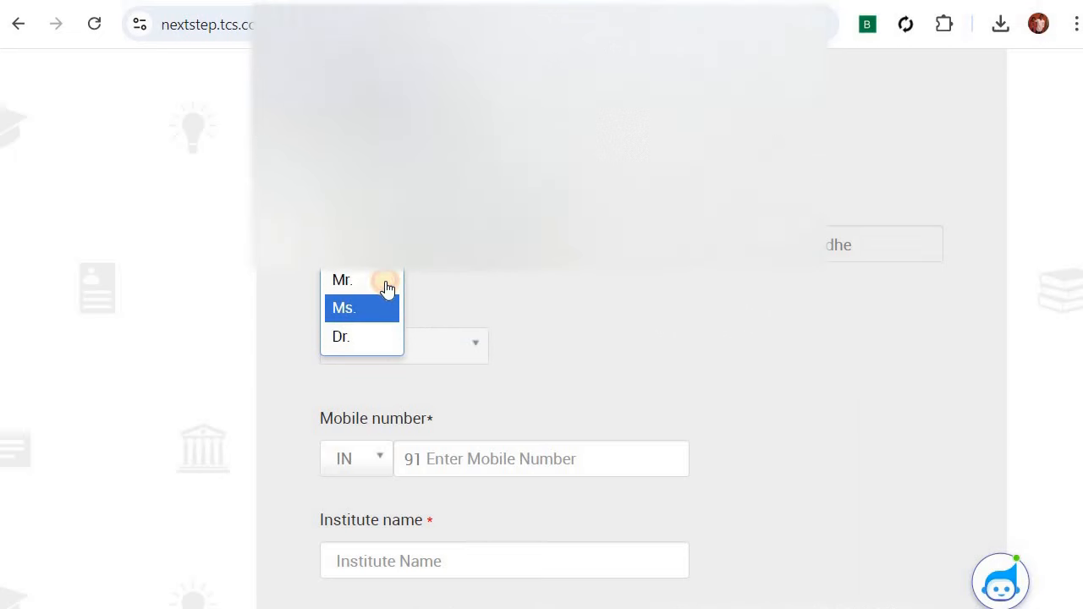
pyautogui.click(375, 317)
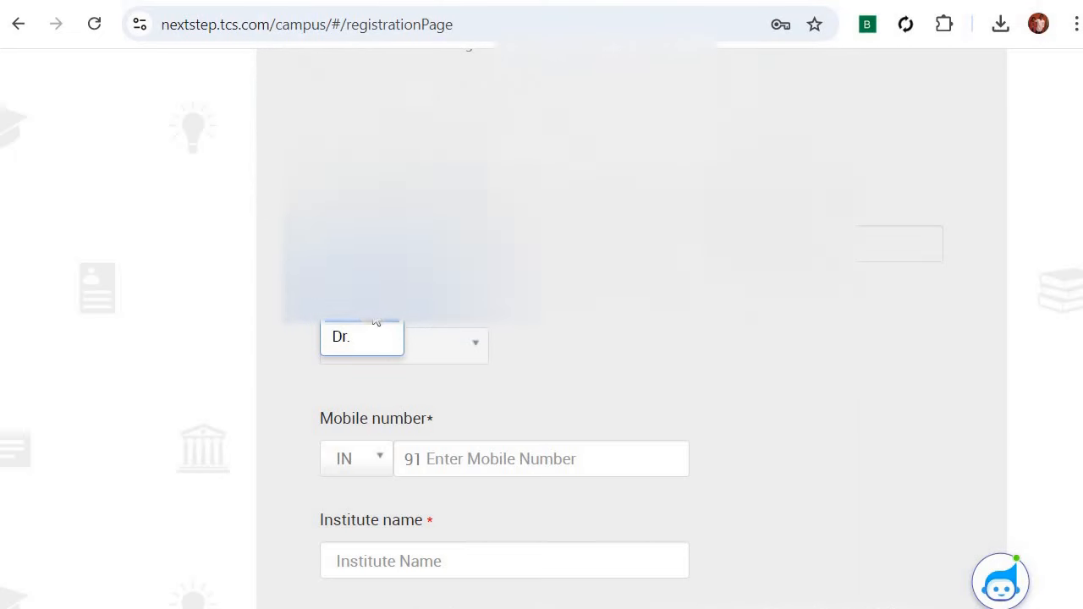
pyautogui.click(398, 413)
pyautogui.click(399, 412)
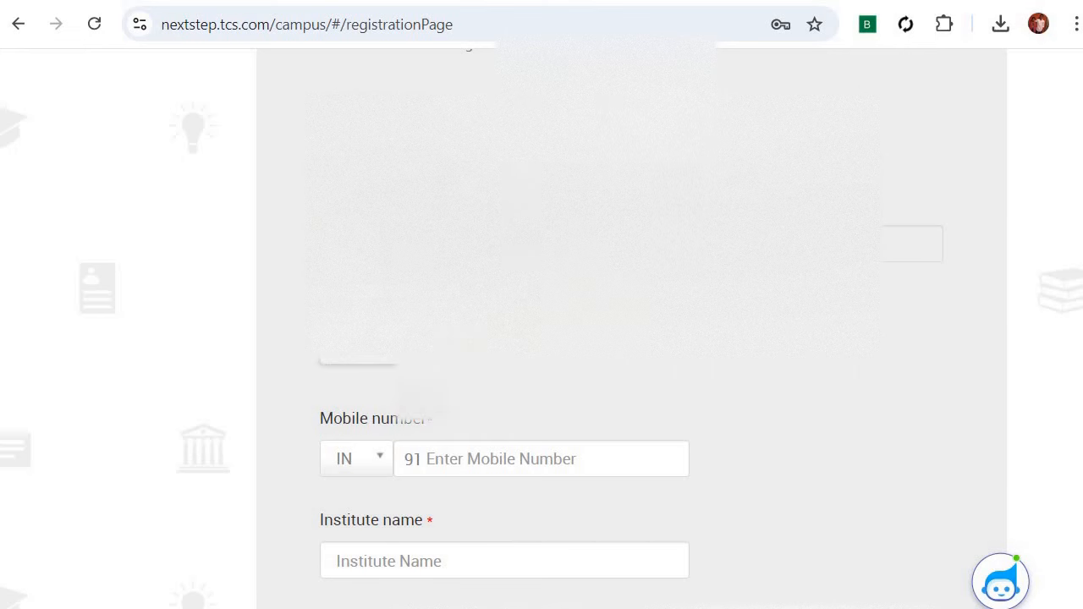
pyautogui.scroll(2, 541, 338)
pyautogui.scroll(-3, 541, 339)
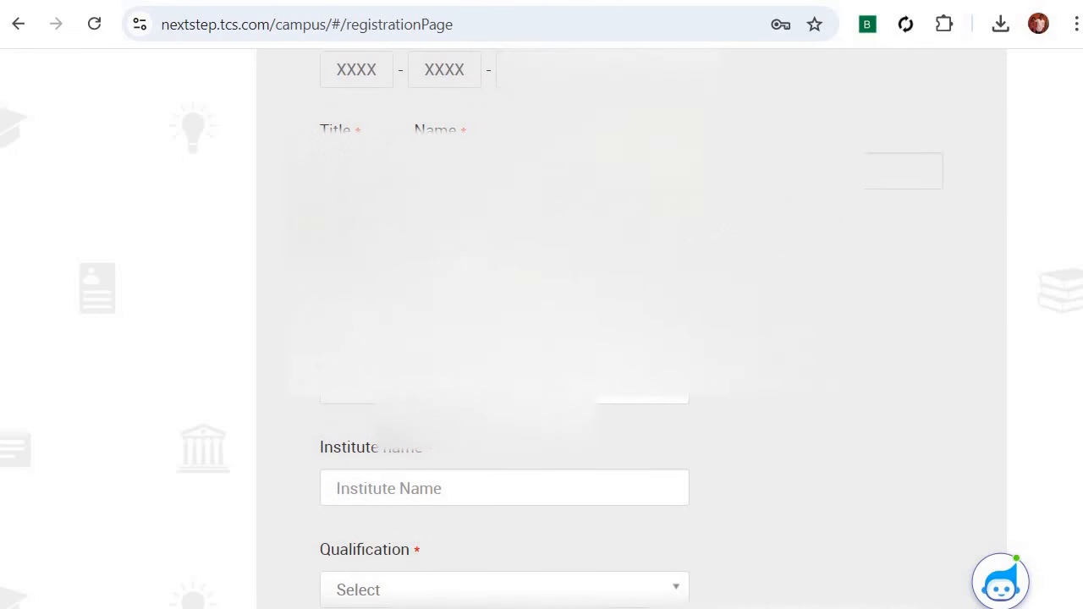
pyautogui.scroll(-3, 541, 338)
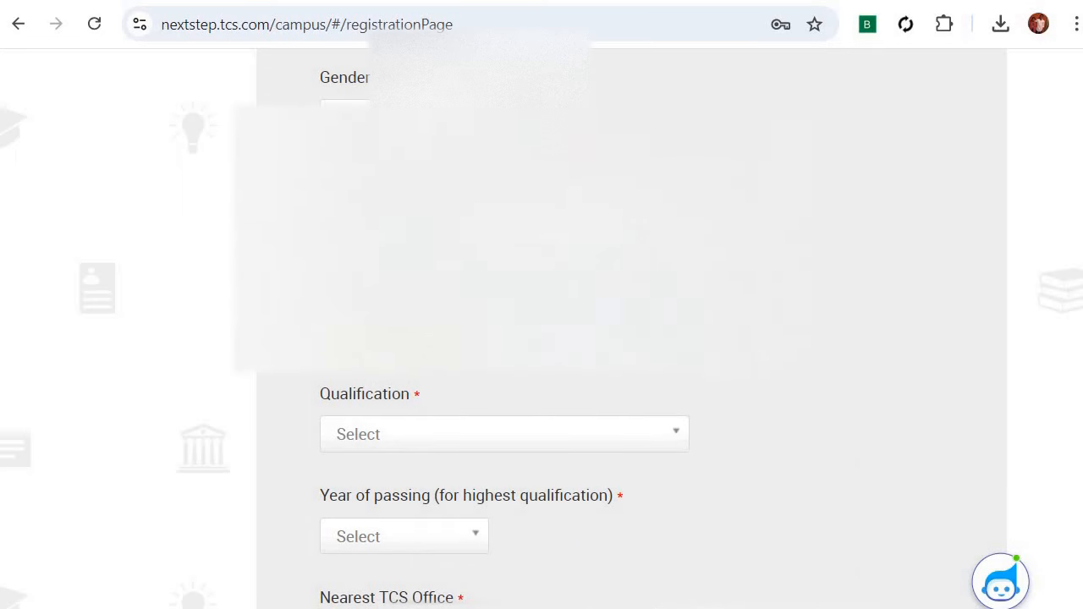
pyautogui.scroll(-1, 613, 330)
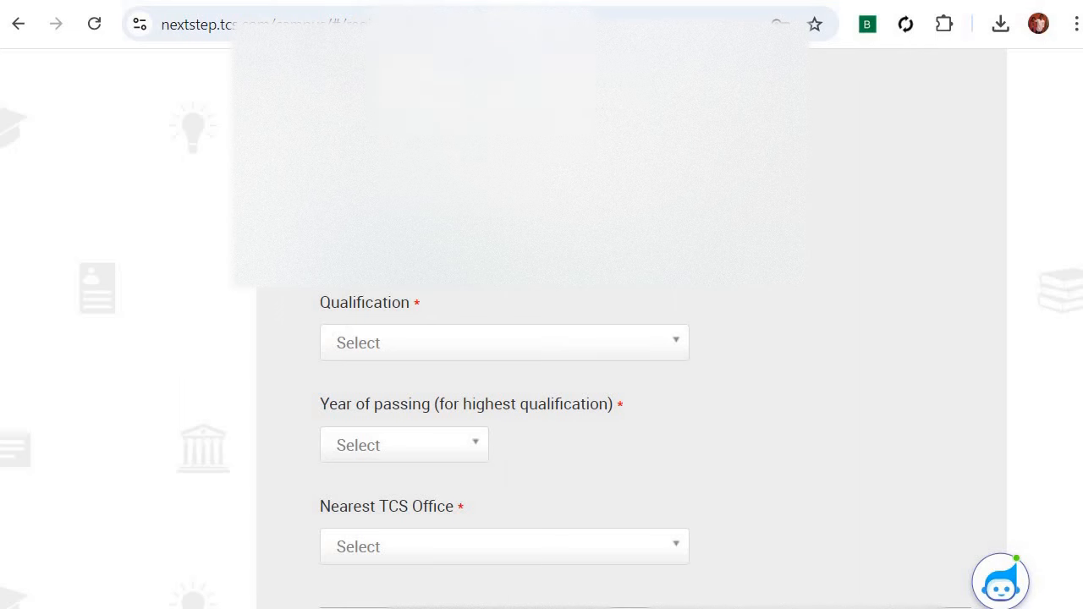
pyautogui.scroll(-1, 601, 273)
# Choose BACHELOR OF TECHNOLOGY as the qualification.
pyautogui.click(601, 271)
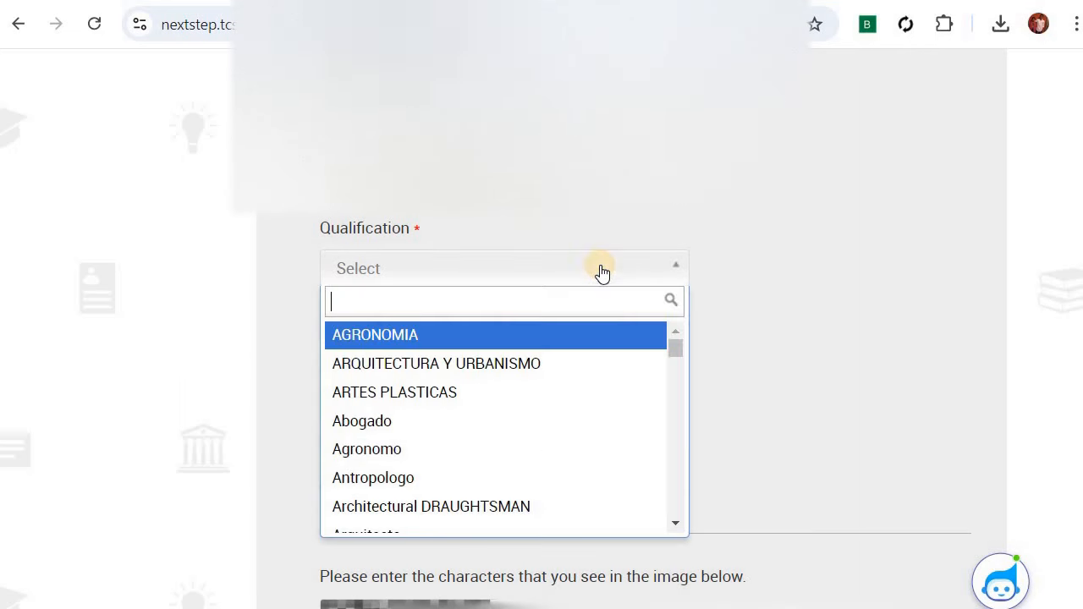
pyautogui.scroll(-3, 563, 403)
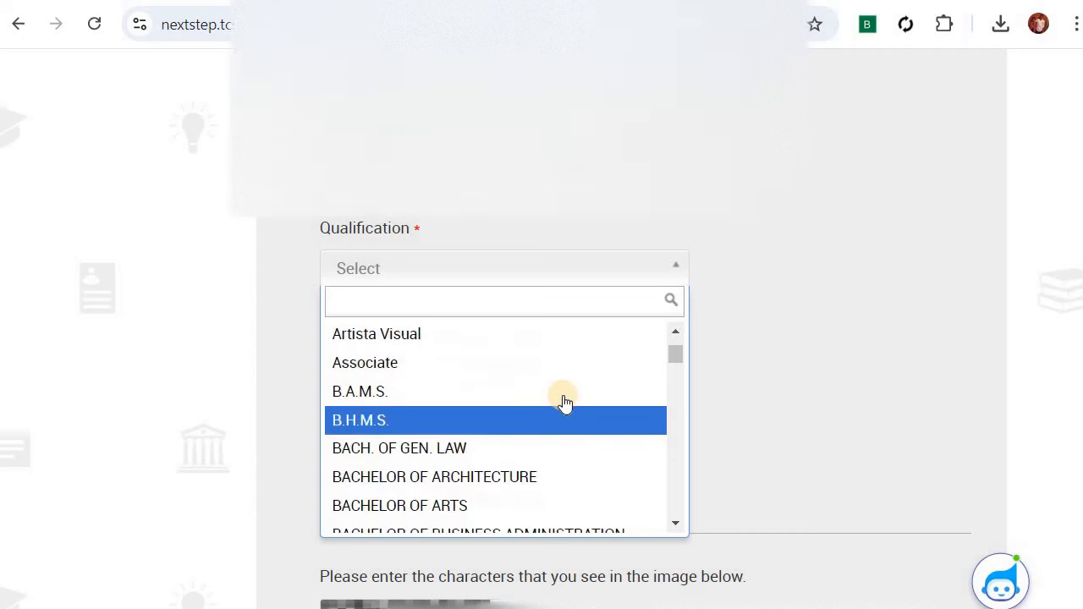
pyautogui.scroll(-5, 565, 404)
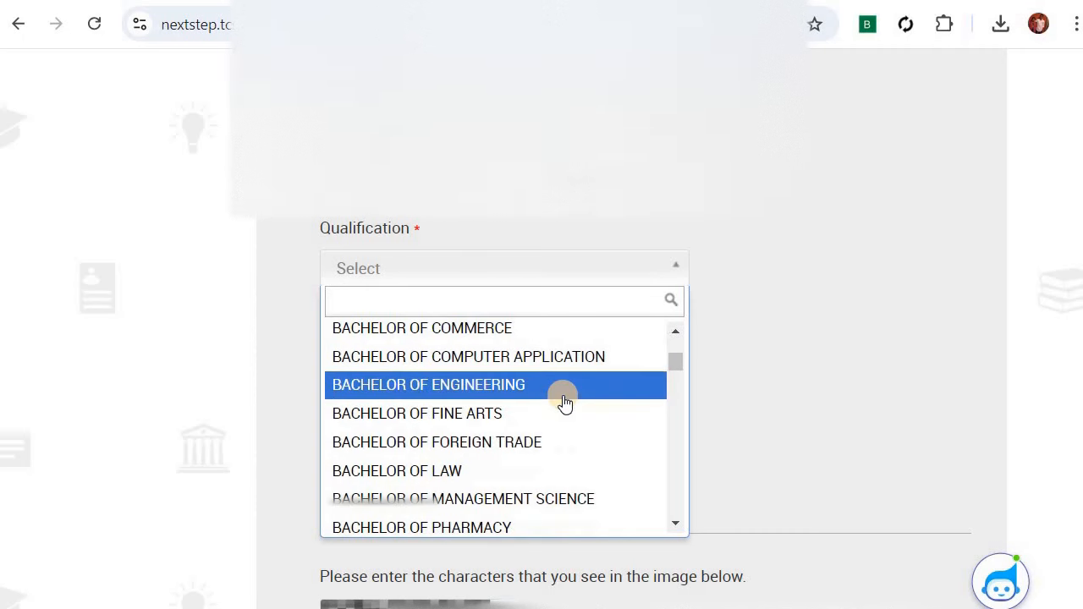
pyautogui.scroll(-5, 565, 403)
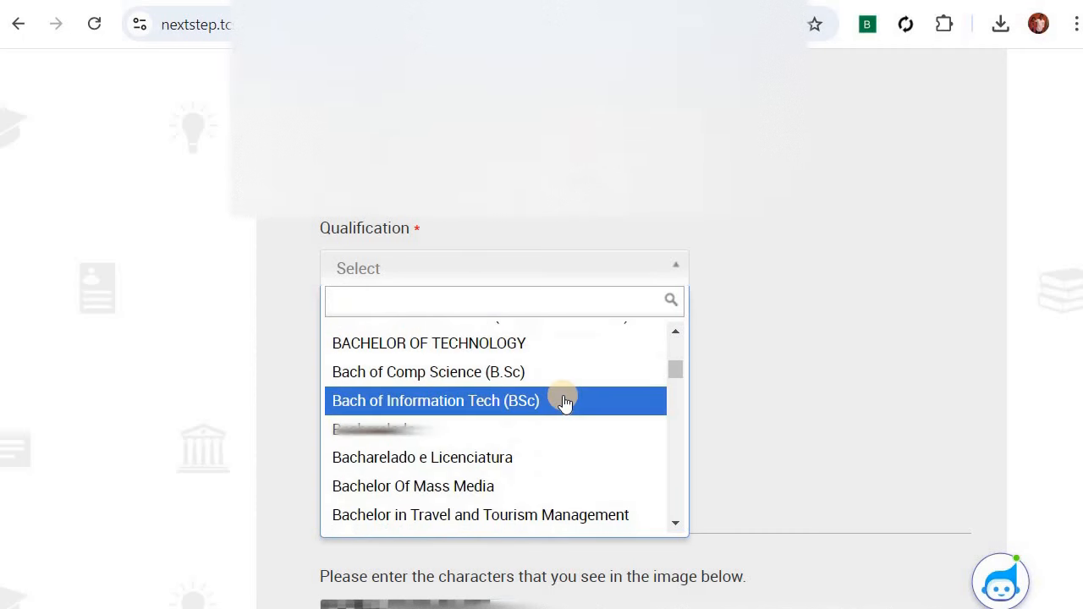
pyautogui.scroll(1, 565, 403)
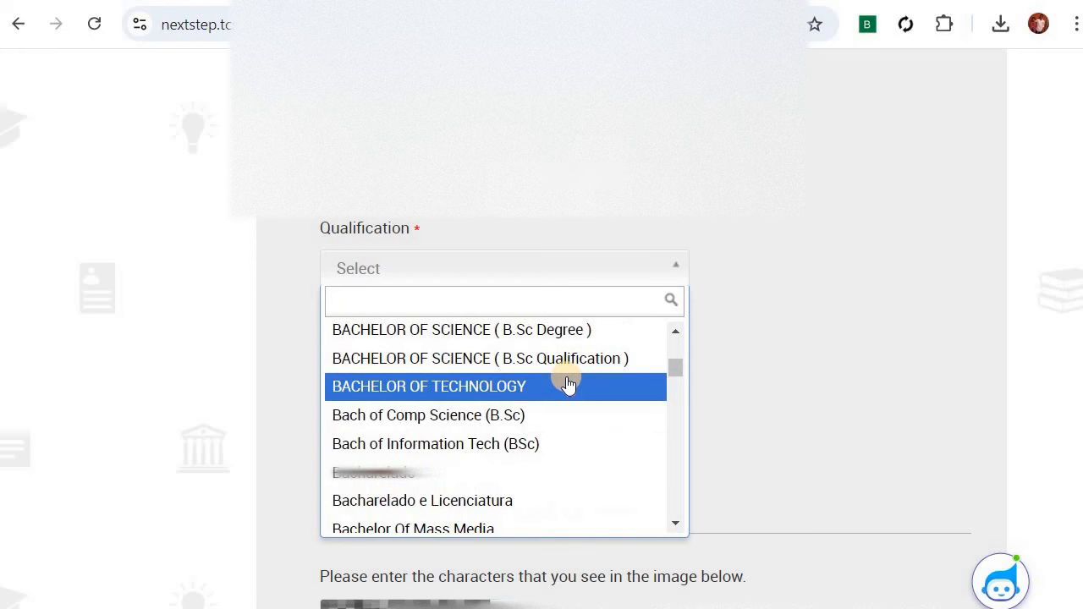
pyautogui.click(568, 385)
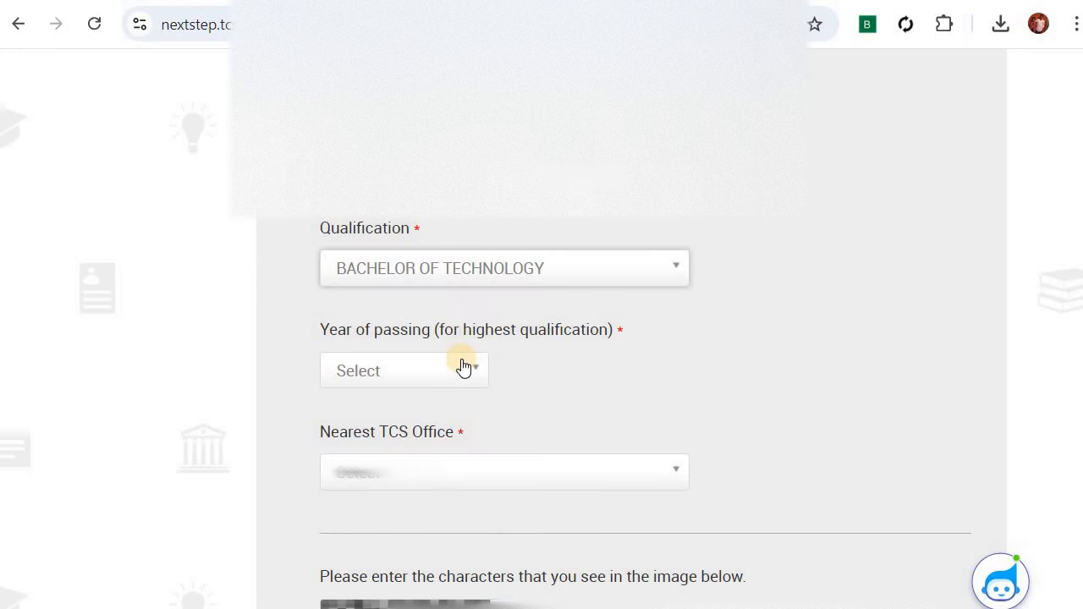
# Set the year of passing to 2025 and nearest TCS office to TCS - Hyderabad.
pyautogui.click(463, 367)
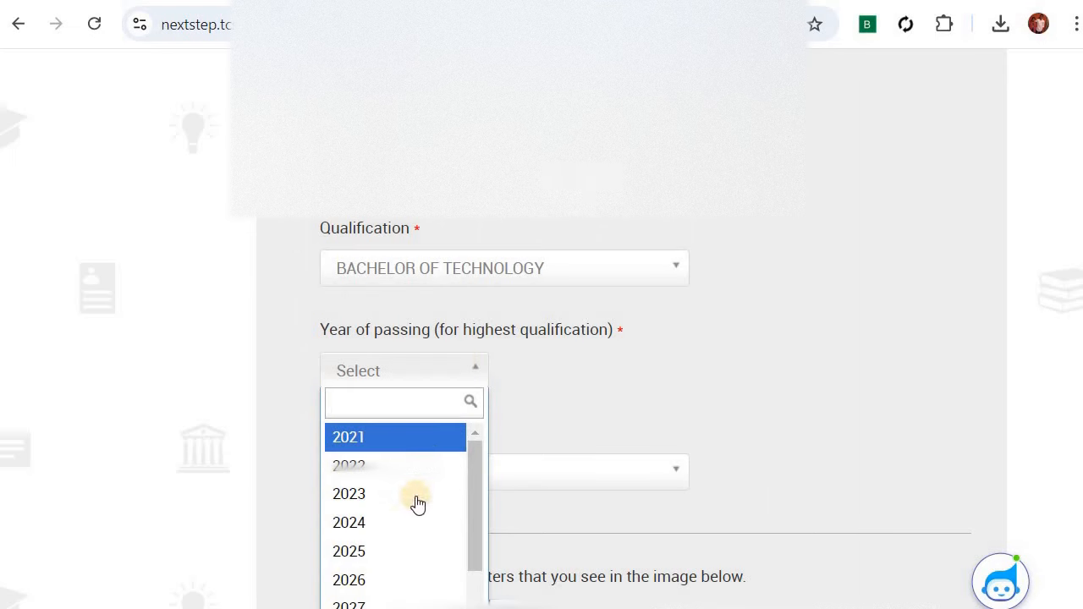
pyautogui.scroll(-1, 416, 499)
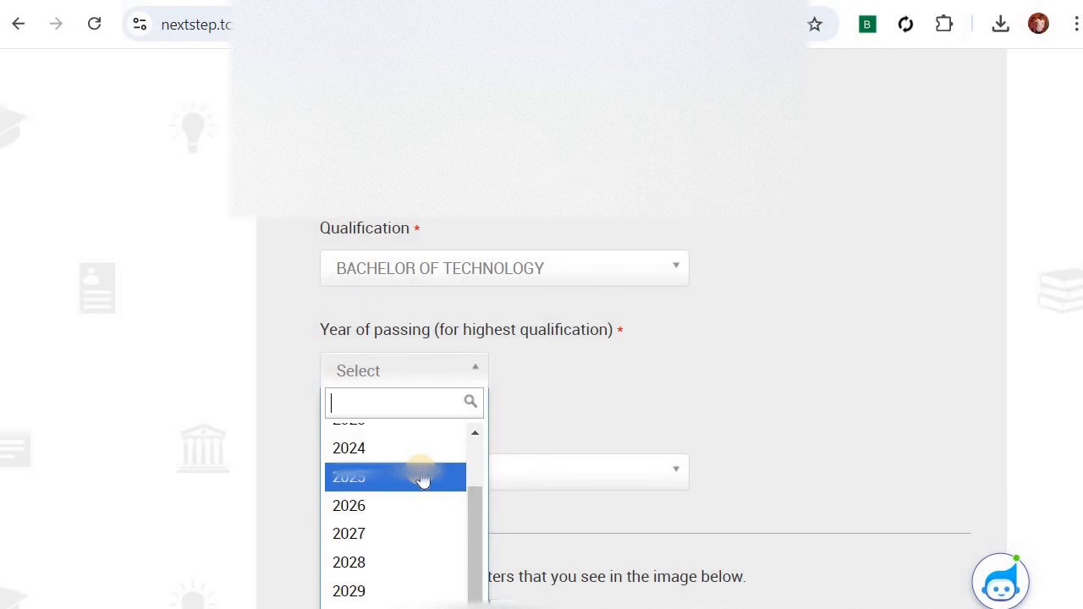
pyautogui.click(422, 477)
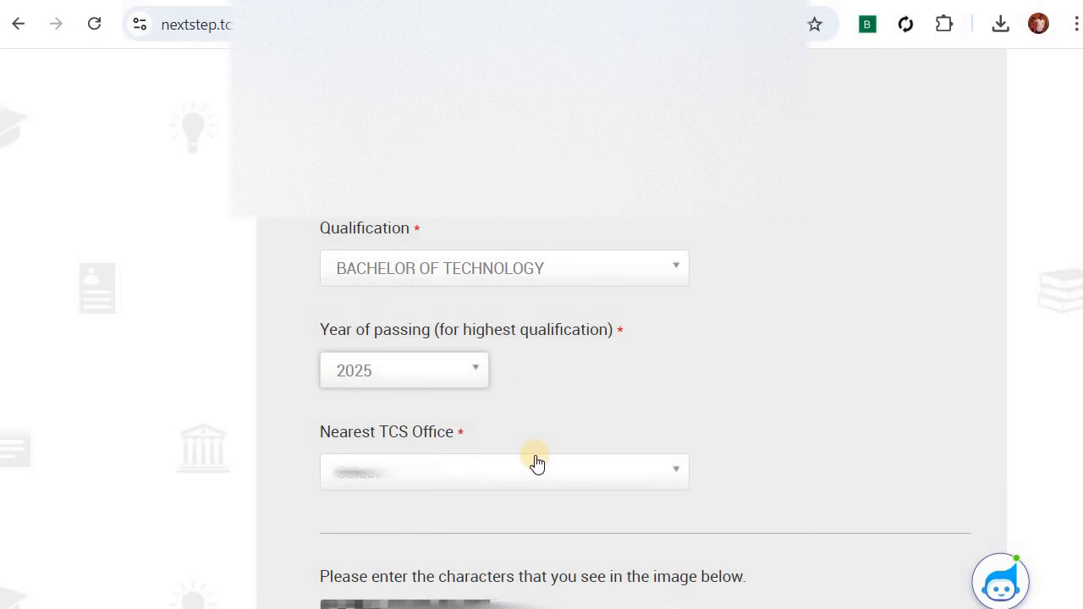
pyautogui.scroll(-1, 565, 419)
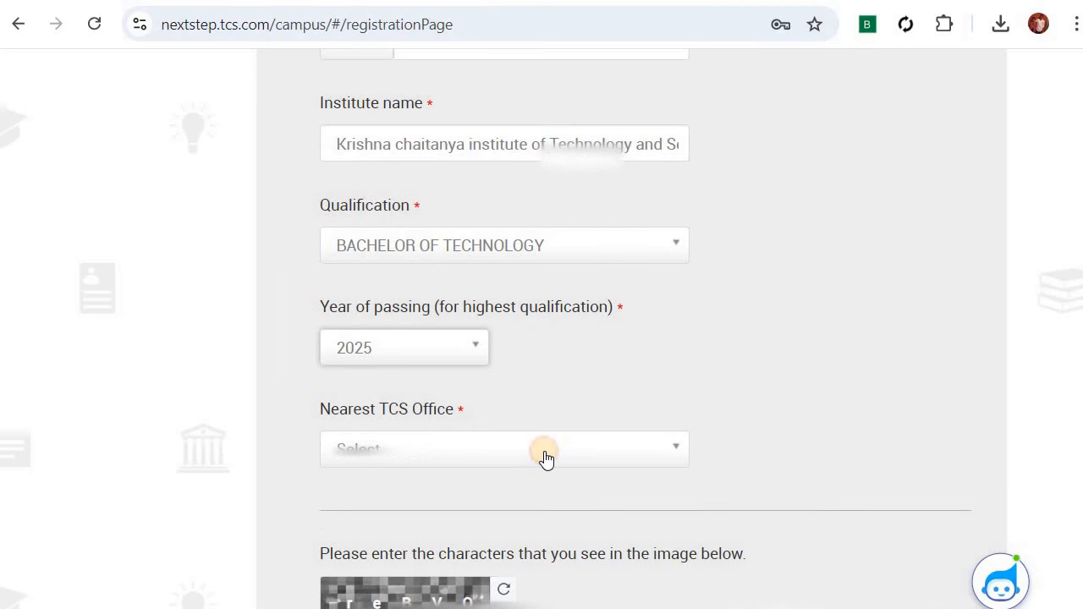
pyautogui.click(543, 458)
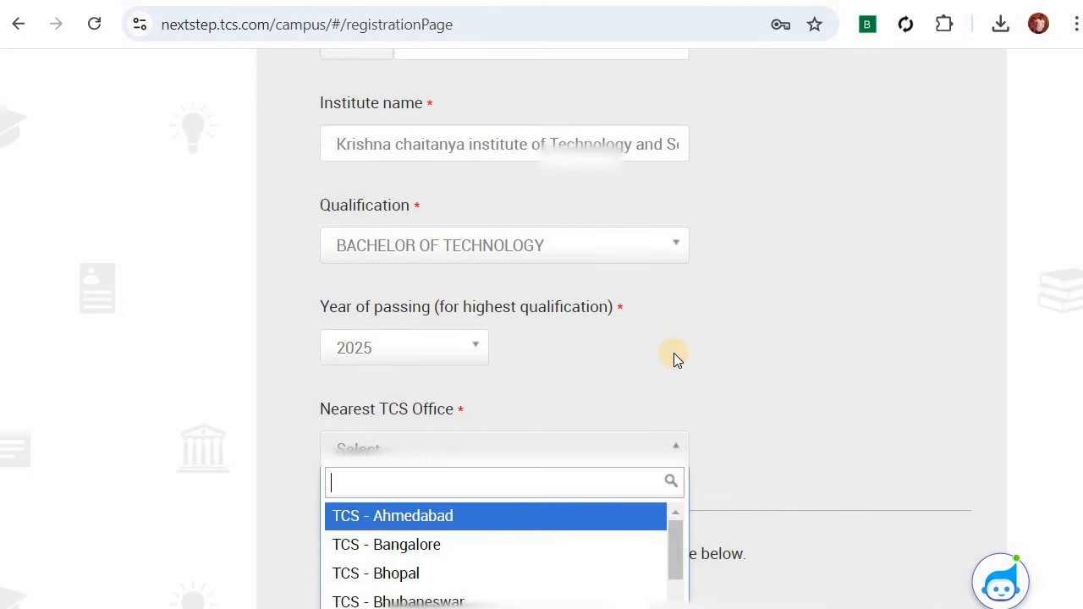
pyautogui.scroll(-2, 673, 353)
pyautogui.scroll(-2, 495, 446)
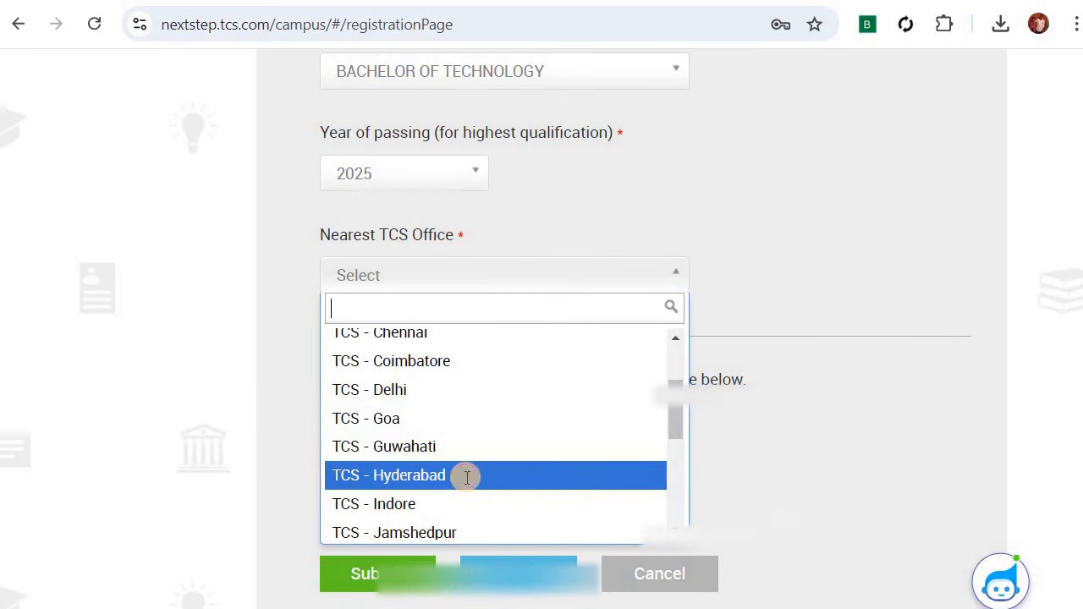
pyautogui.click(466, 482)
# Enter the captcha, submit the registration, and confirm the email and mobile number.
pyautogui.scroll(-1, 584, 415)
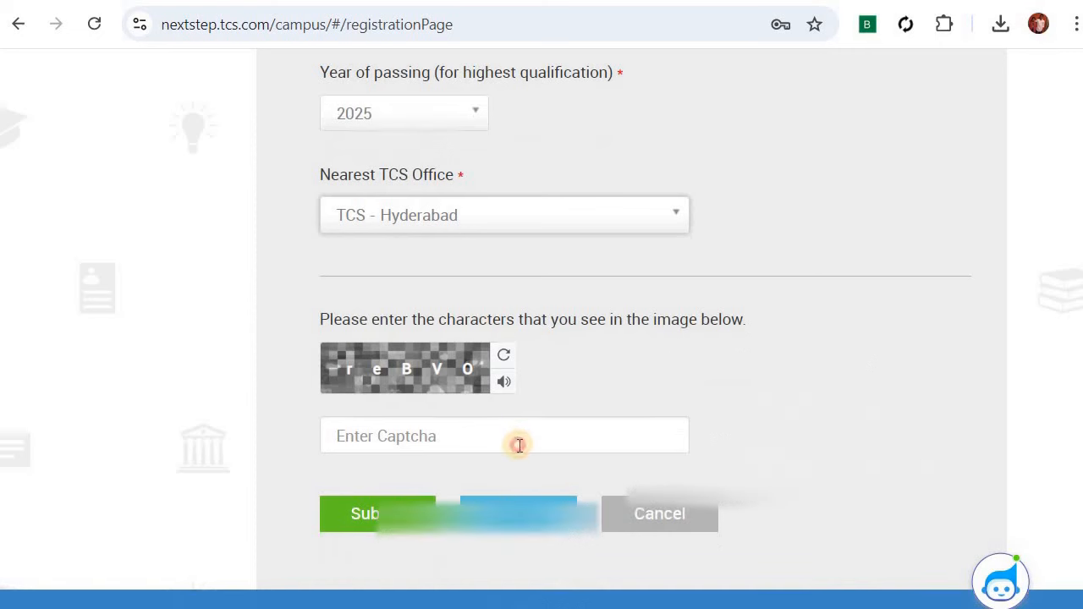
pyautogui.click(519, 445)
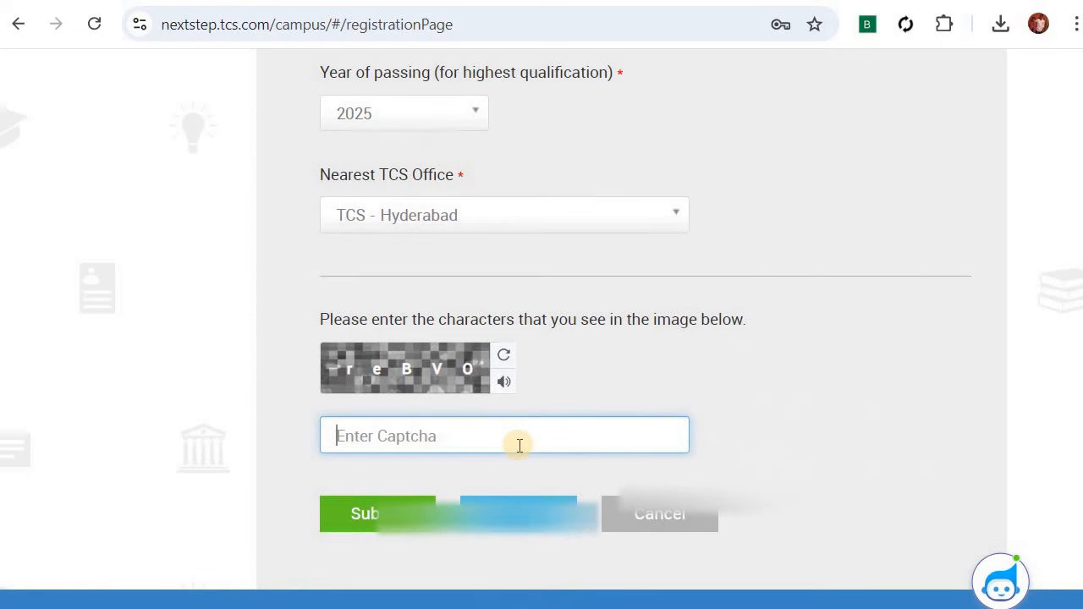
pyautogui.write('re')
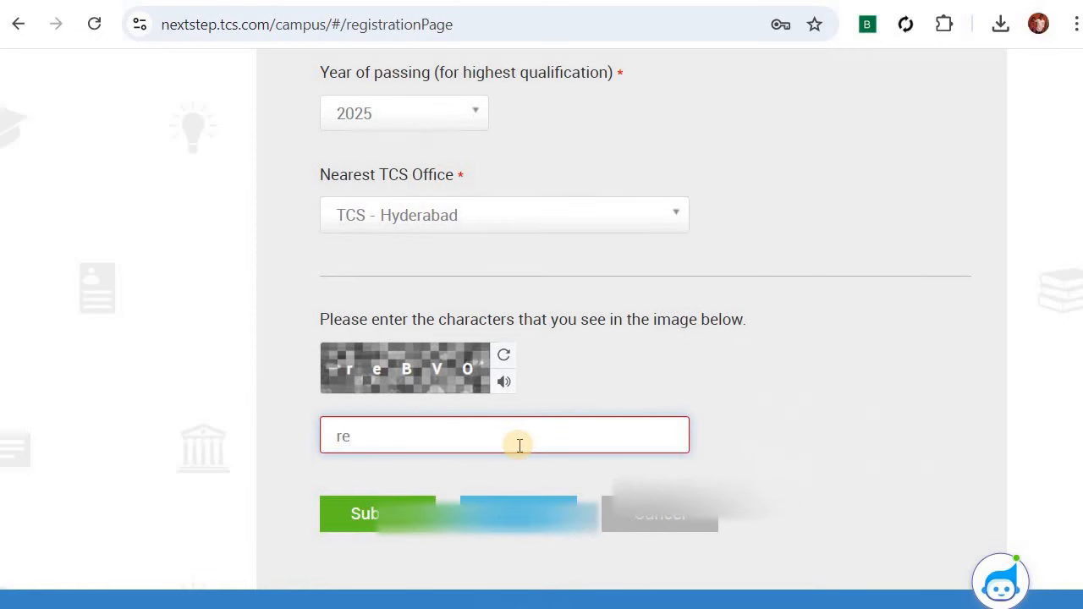
pyautogui.write('BV')
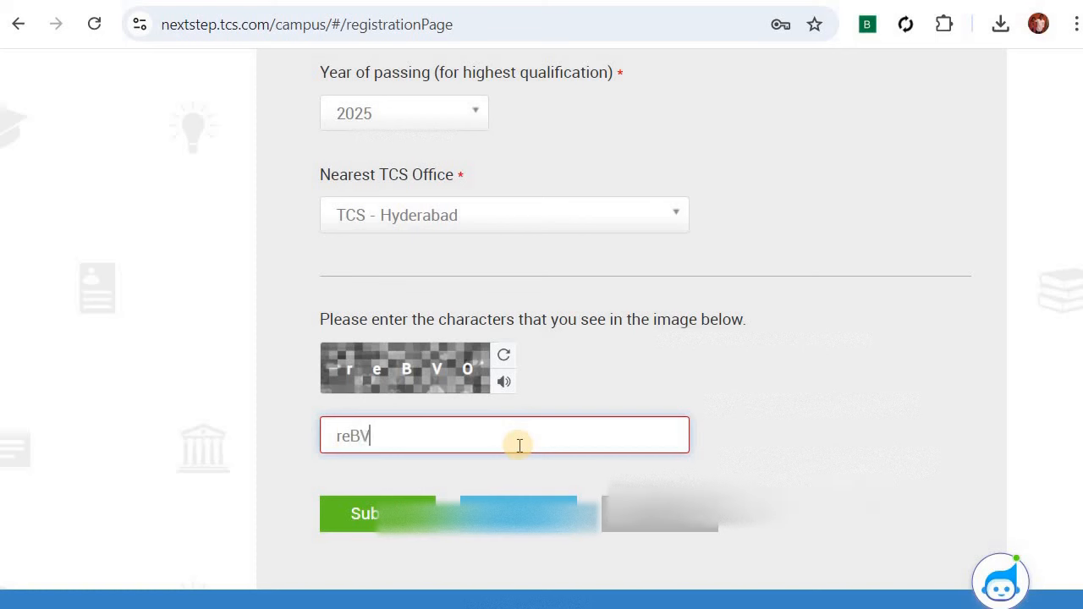
pyautogui.write('O')
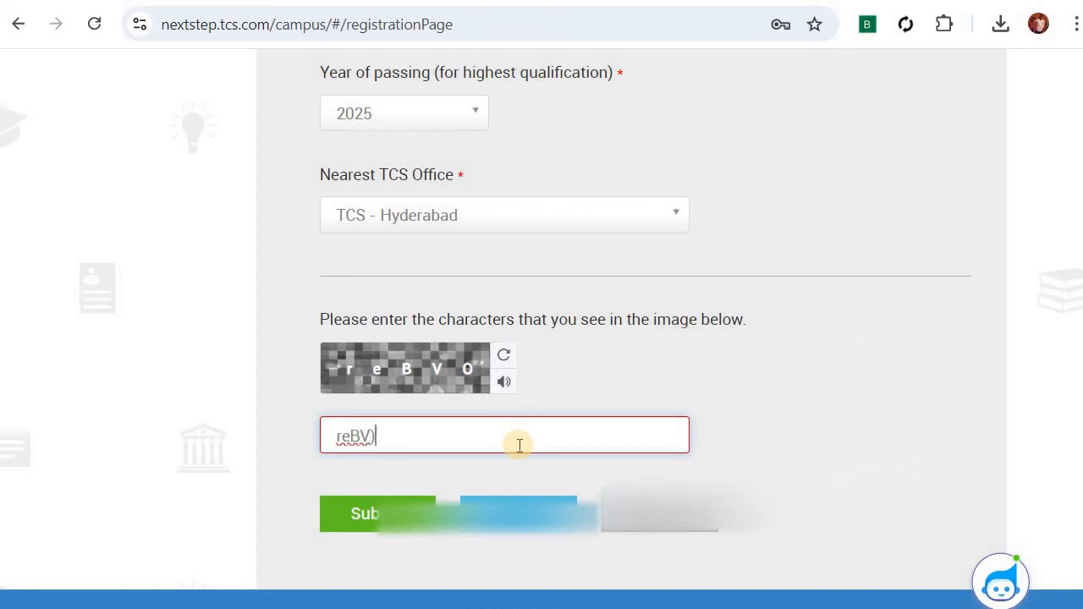
pyautogui.press('BackSpace')
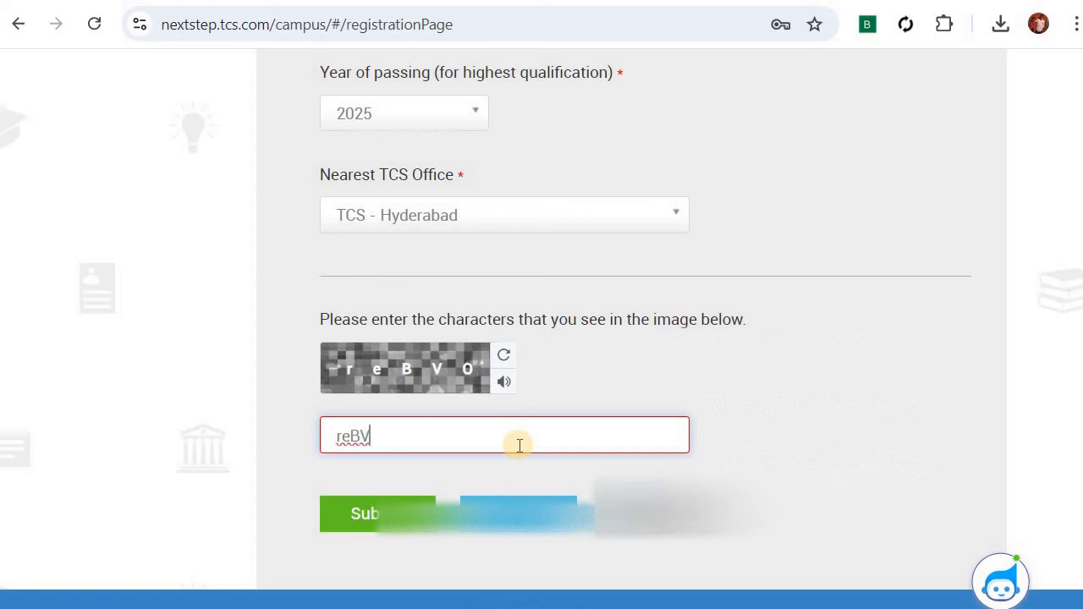
pyautogui.write('O')
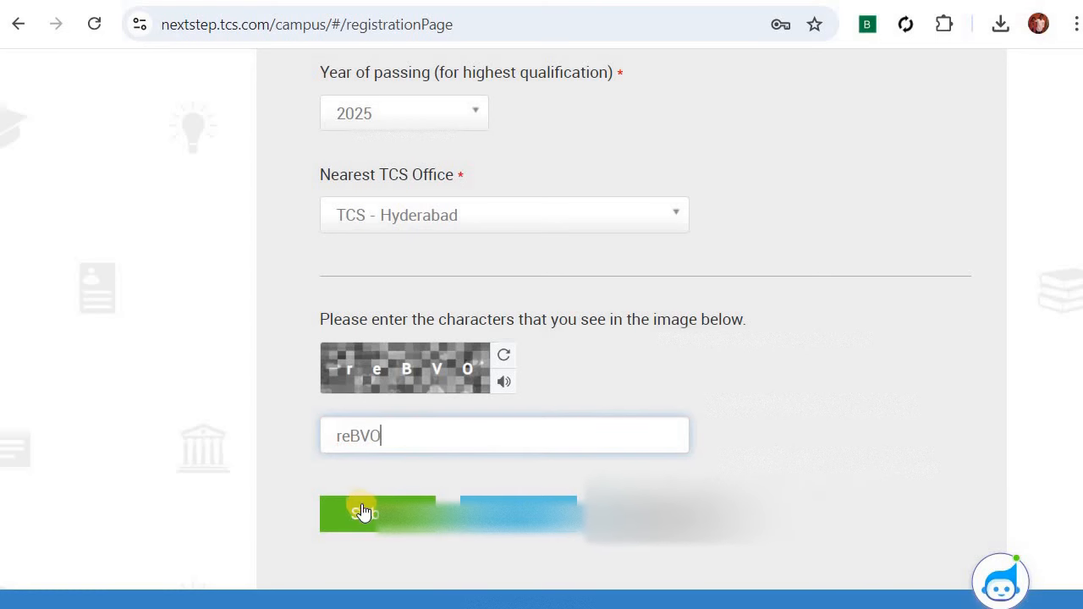
pyautogui.click(362, 511)
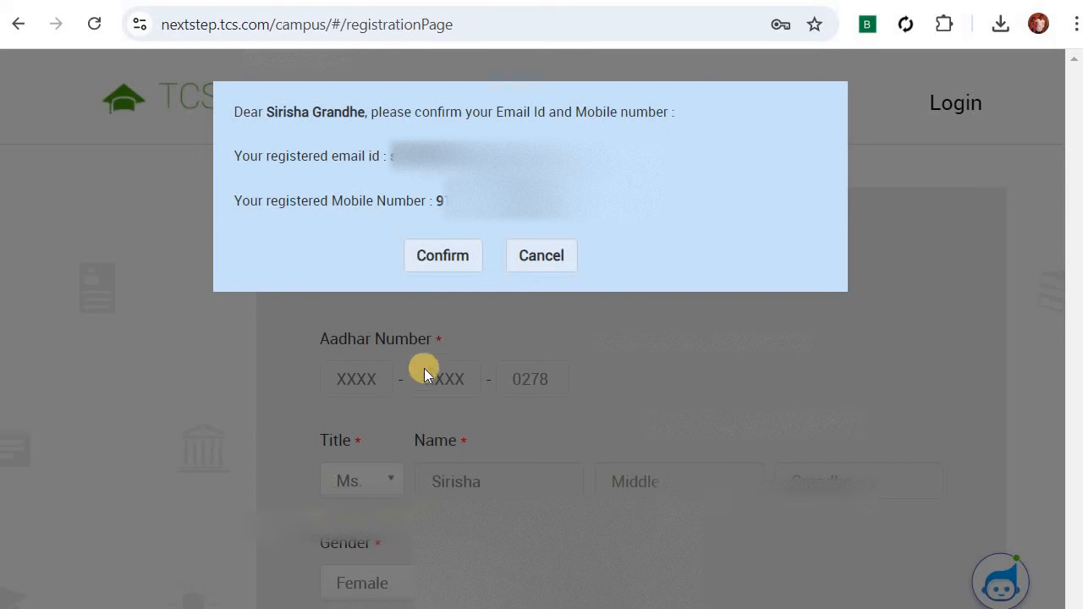
pyautogui.click(434, 254)
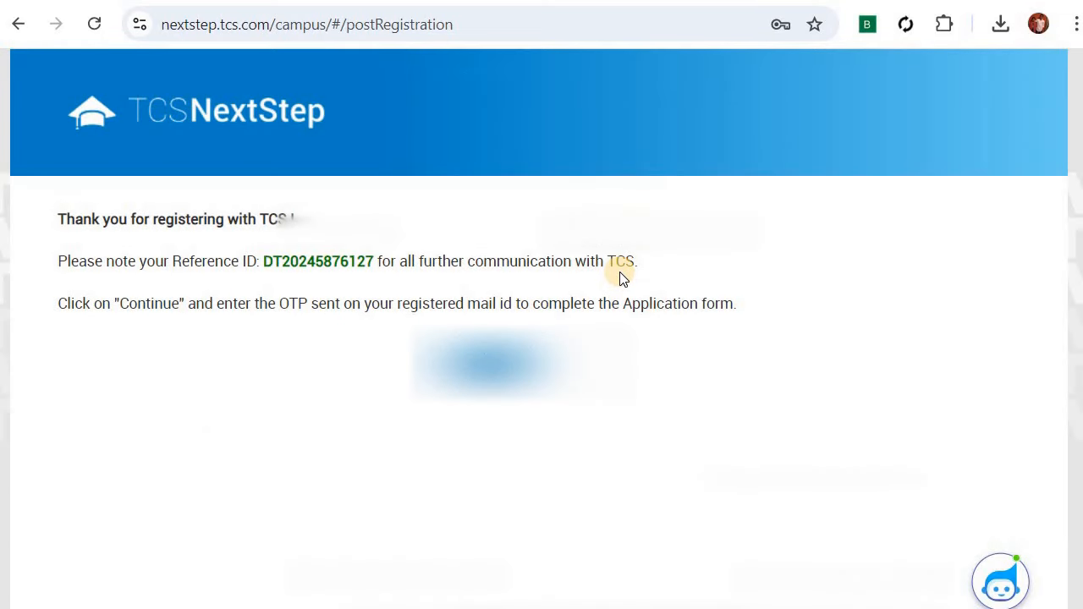
# Highlight the registration reference ID to note it, then continue.
pyautogui.scroll(-1, 616, 271)
pyautogui.scroll(1, 336, 265)
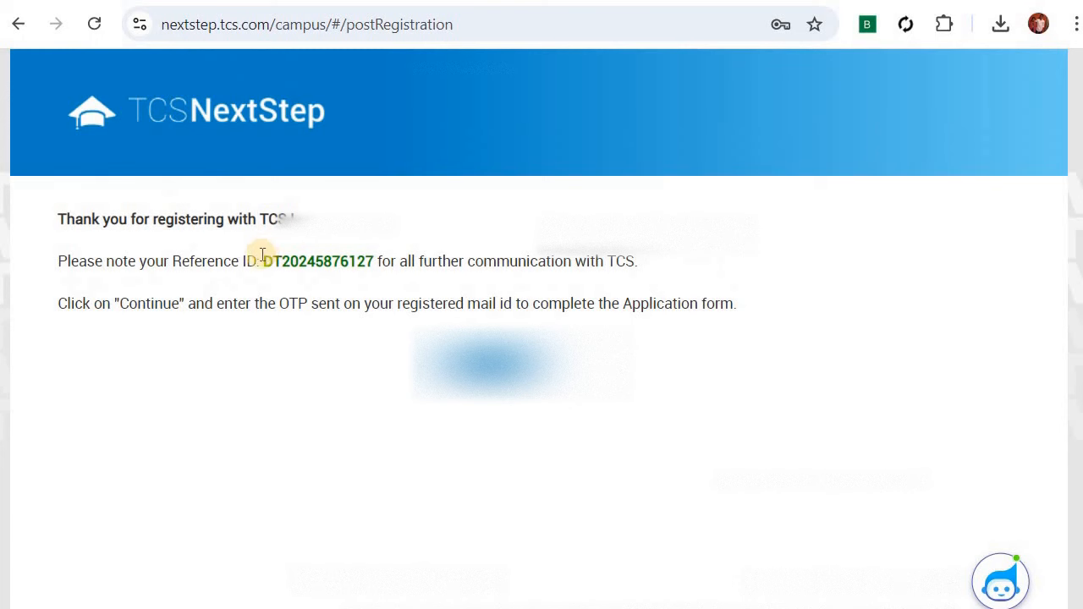
pyautogui.moveTo(261, 261); pyautogui.dragTo(378, 258)
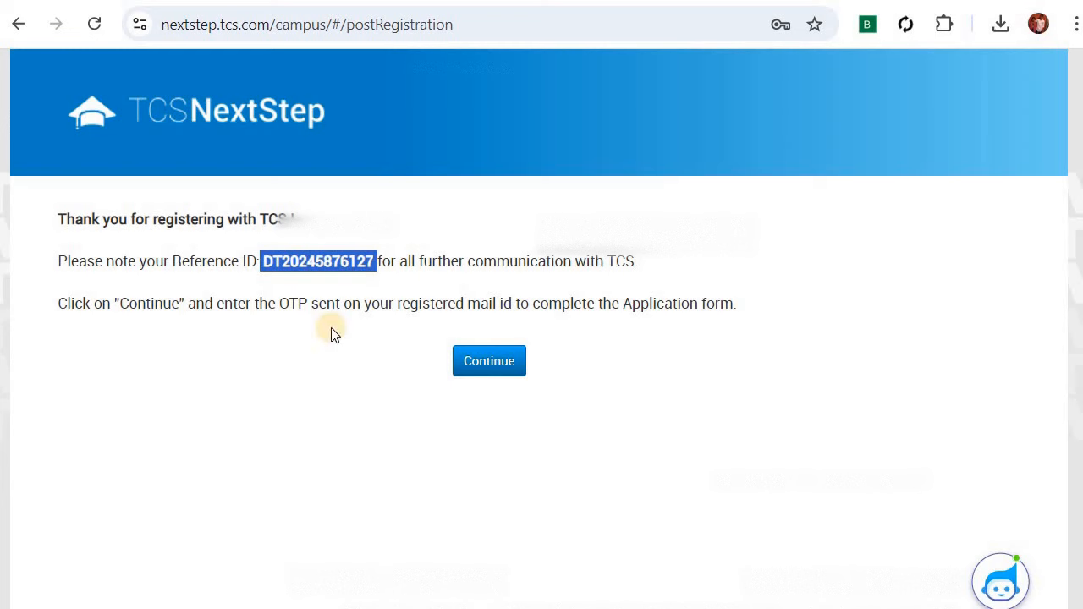
pyautogui.click(501, 364)
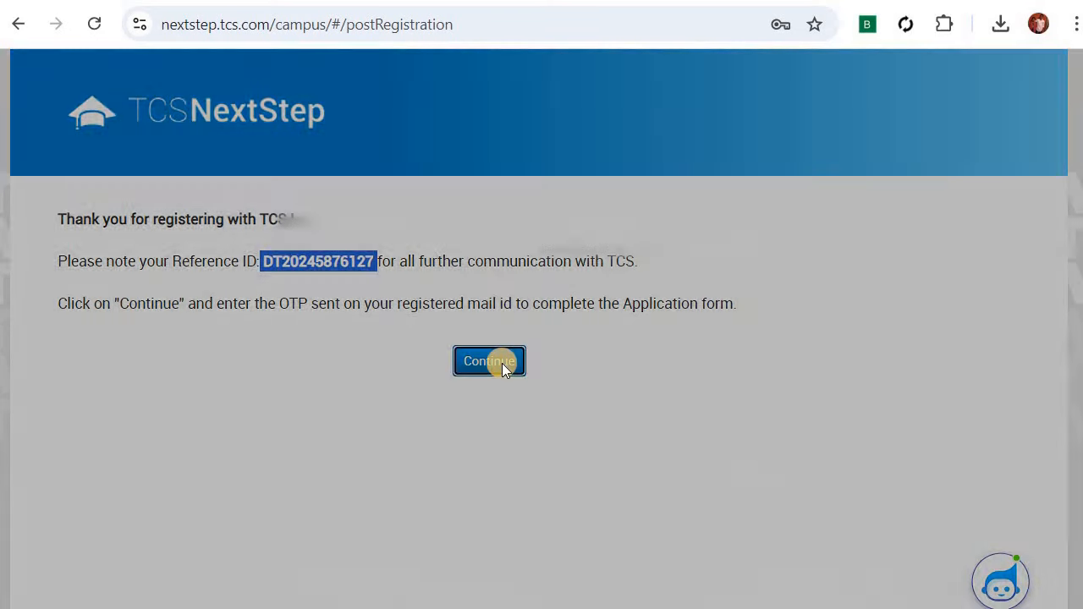
# Pass the captcha check, then log in with the emailed OTP code.
pyautogui.click(475, 294)
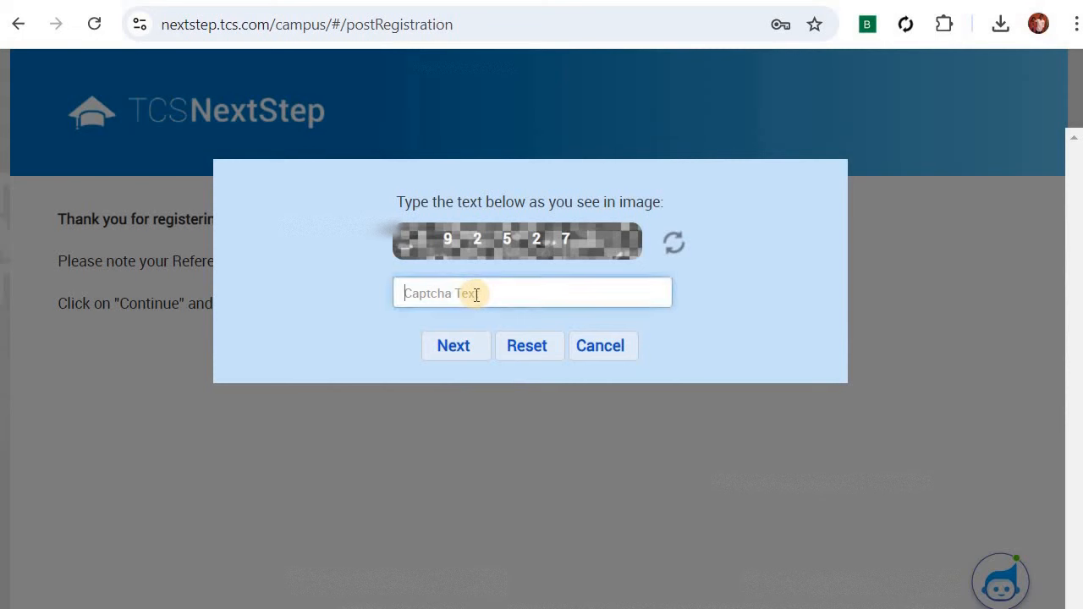
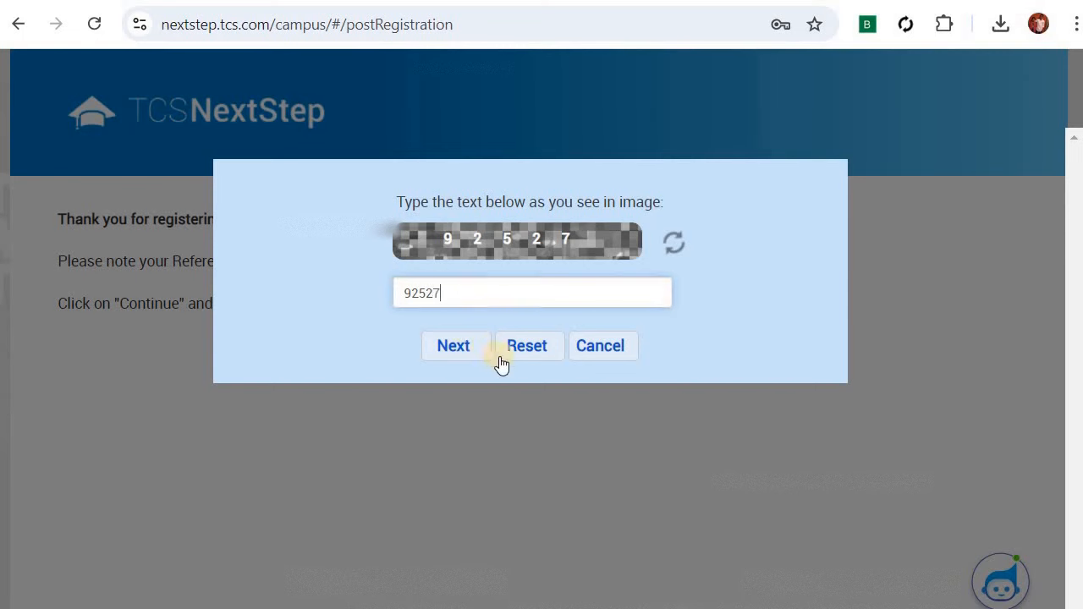
pyautogui.click(473, 356)
pyautogui.click(471, 355)
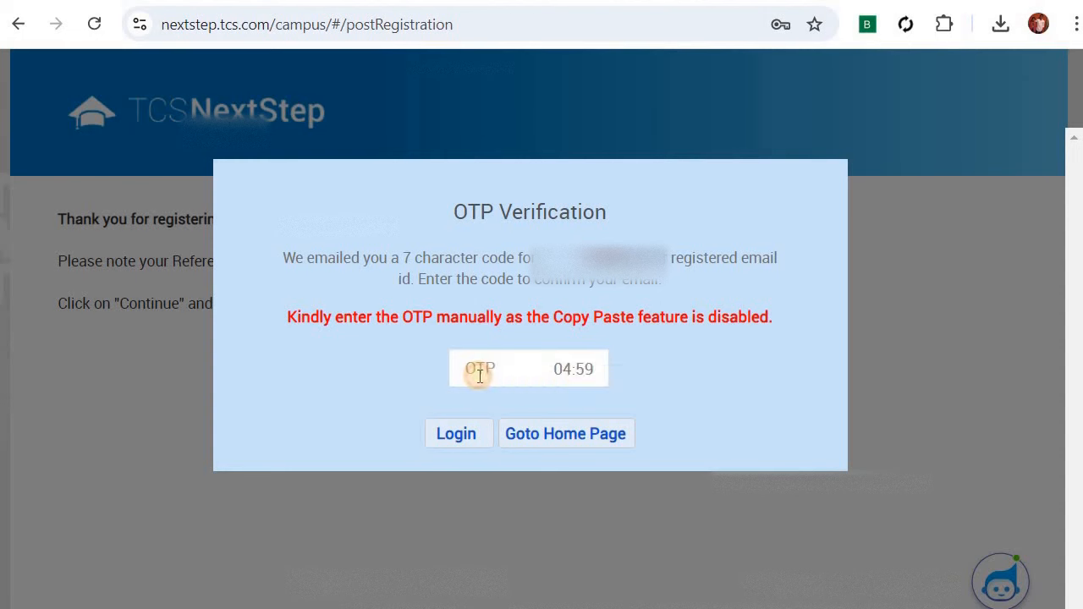
pyautogui.click(480, 372)
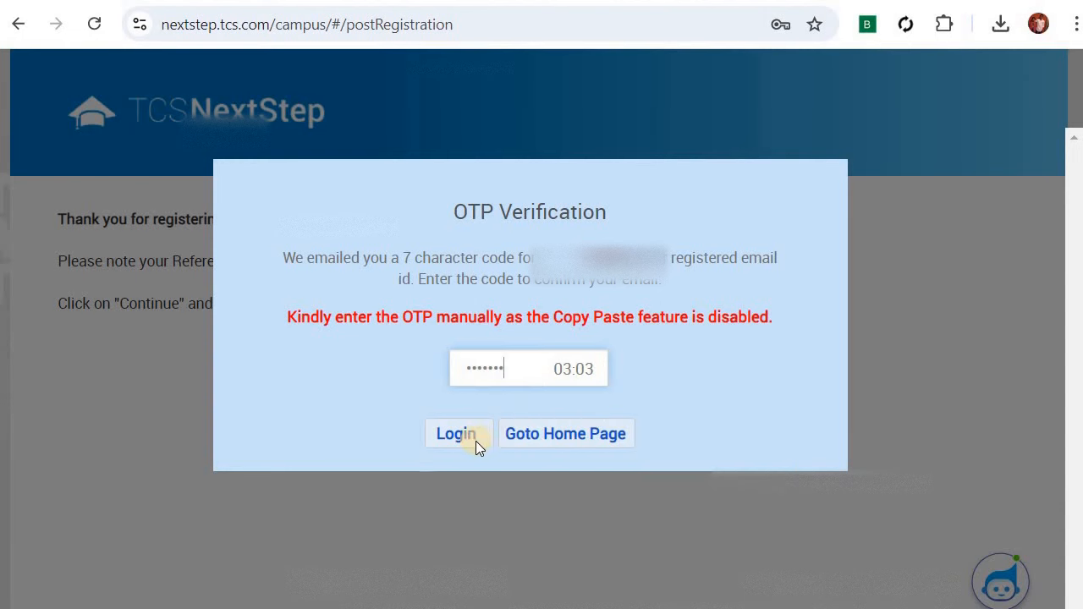
pyautogui.click(464, 441)
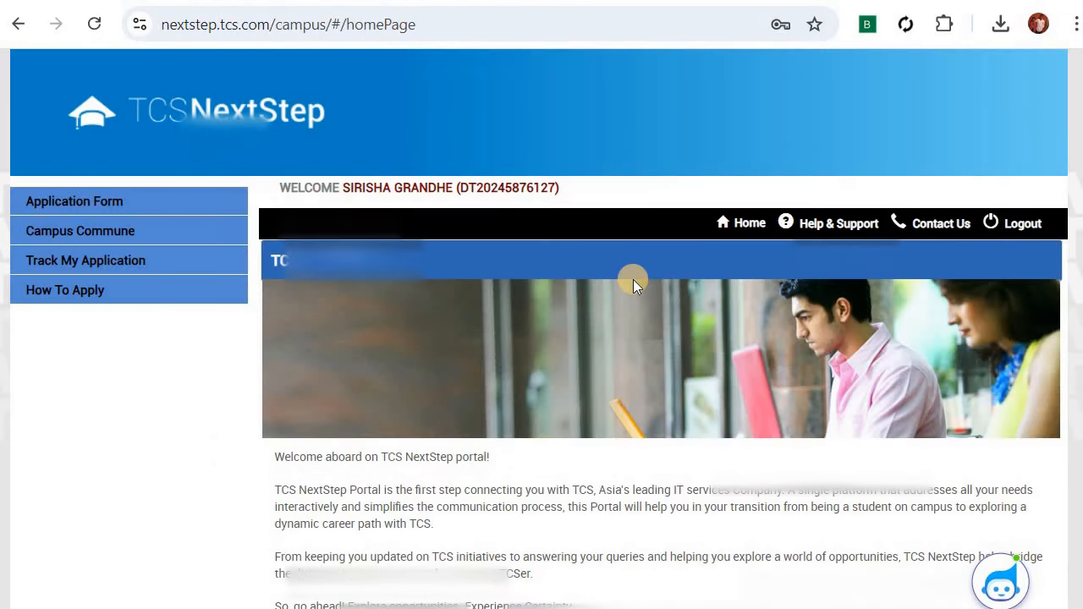
# Start the Application Form at Personal Details, with TCS - Hyderabad prefilled as nearest office.
pyautogui.scroll(-1, 633, 279)
pyautogui.scroll(-1, 633, 279)
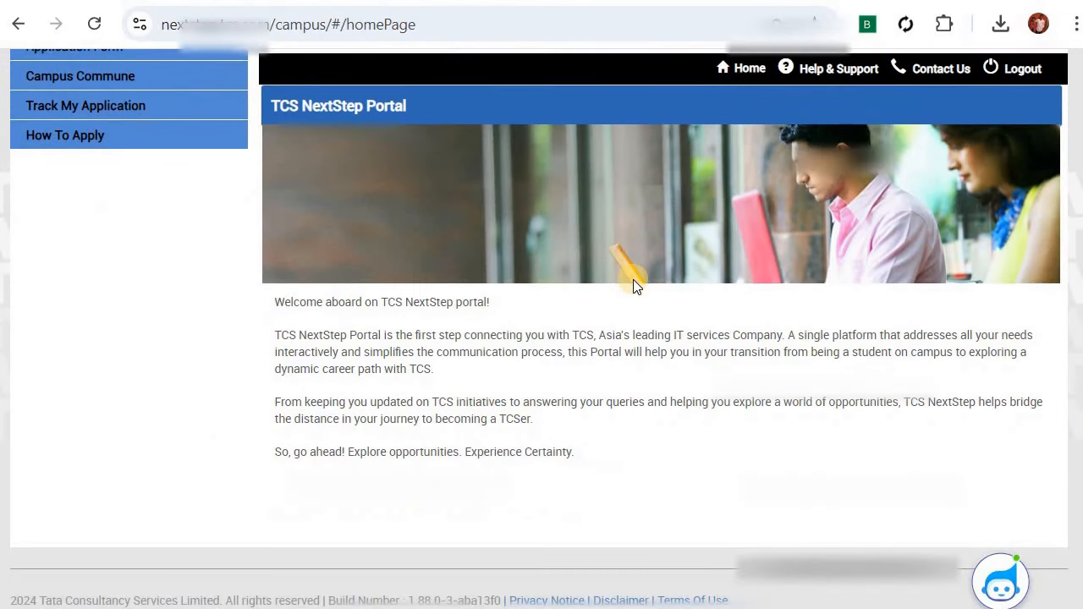
pyautogui.scroll(2, 406, 91)
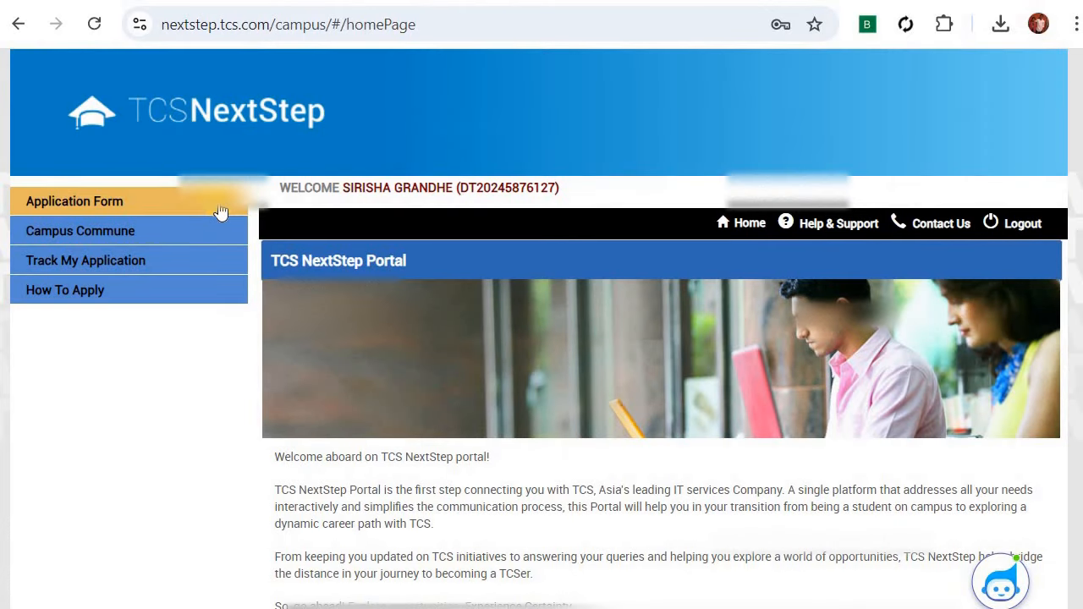
pyautogui.click(218, 211)
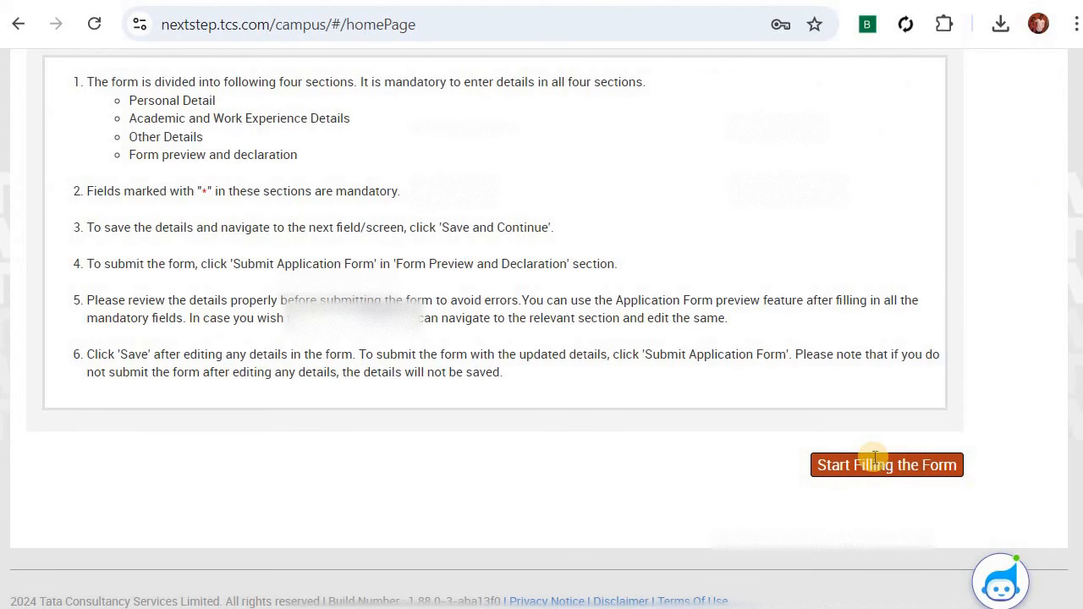
pyautogui.click(873, 464)
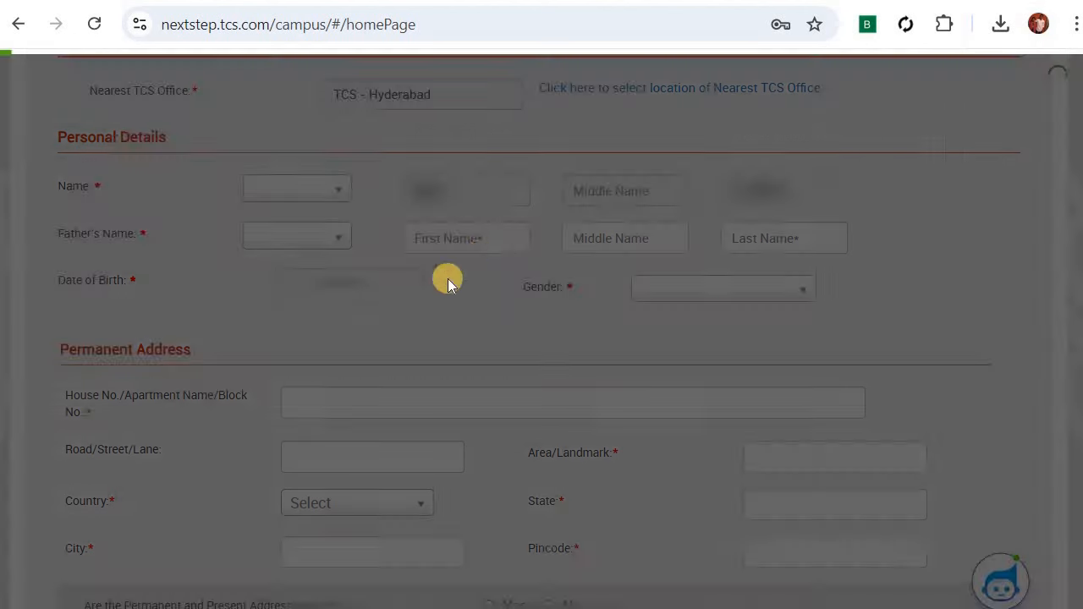
pyautogui.scroll(2, 450, 283)
pyautogui.scroll(-2, 447, 286)
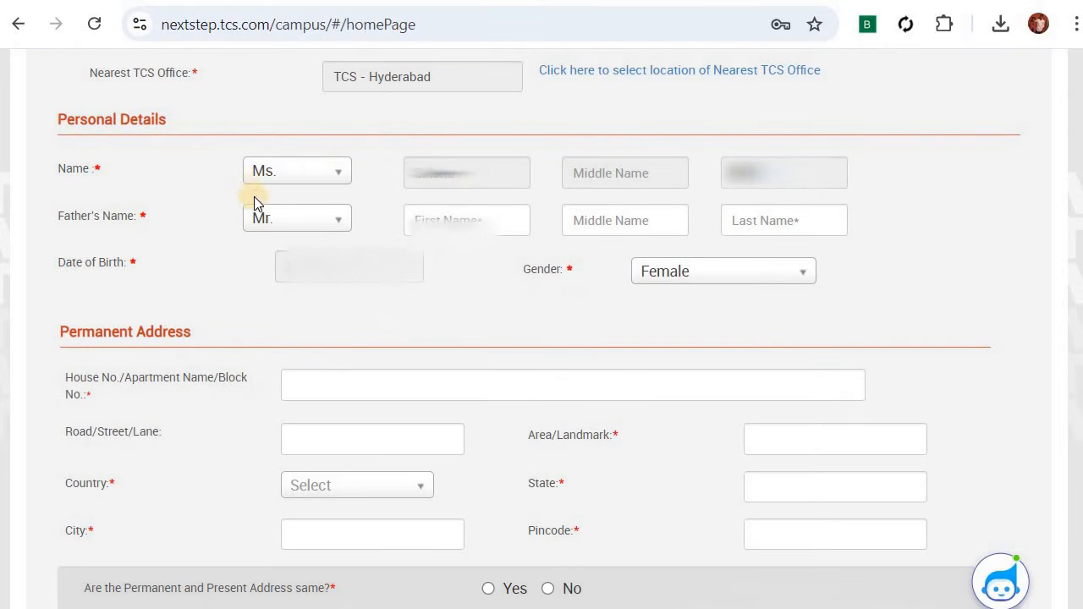
pyautogui.click(478, 215)
pyautogui.scroll(-1, 399, 333)
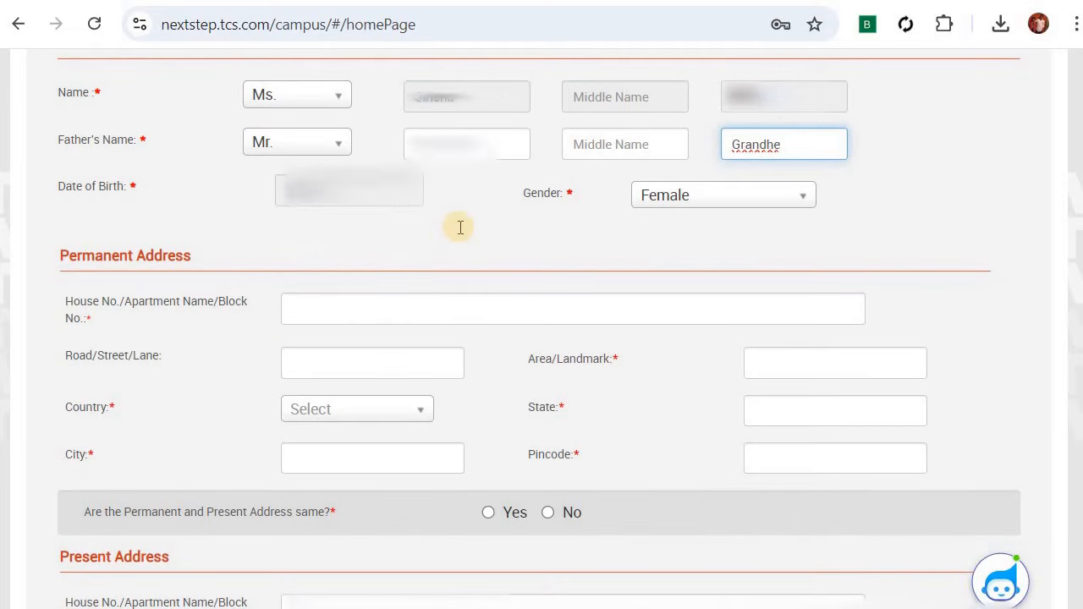
pyautogui.scroll(-1, 460, 227)
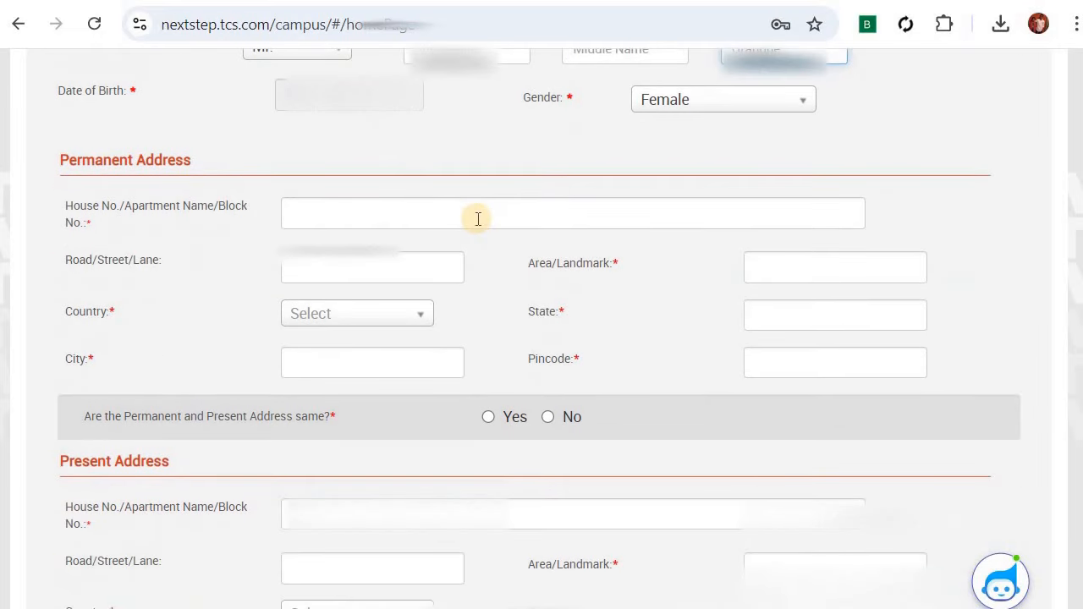
pyautogui.click(478, 218)
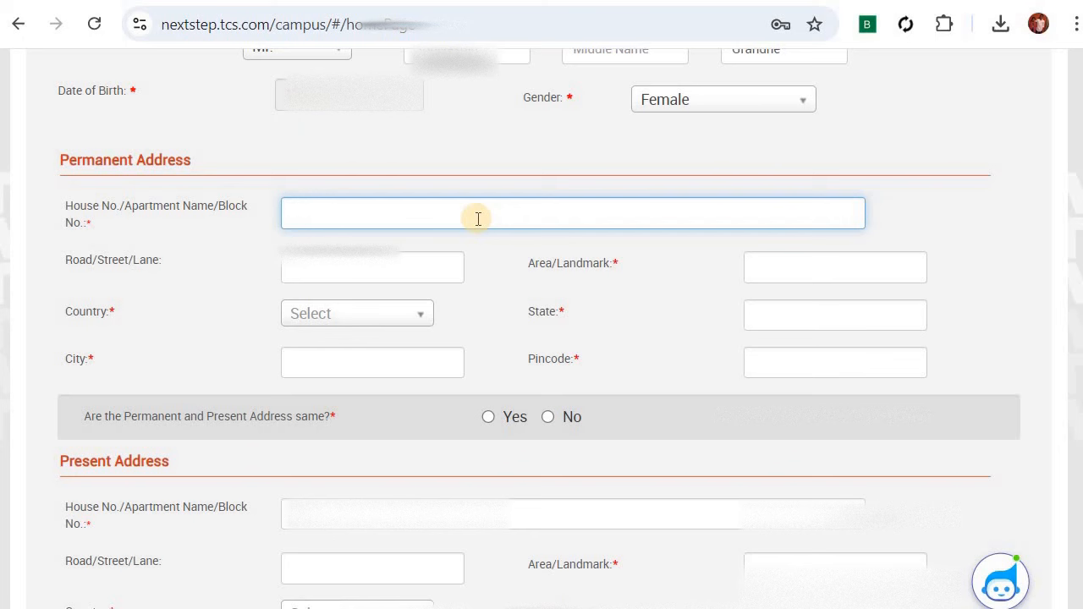
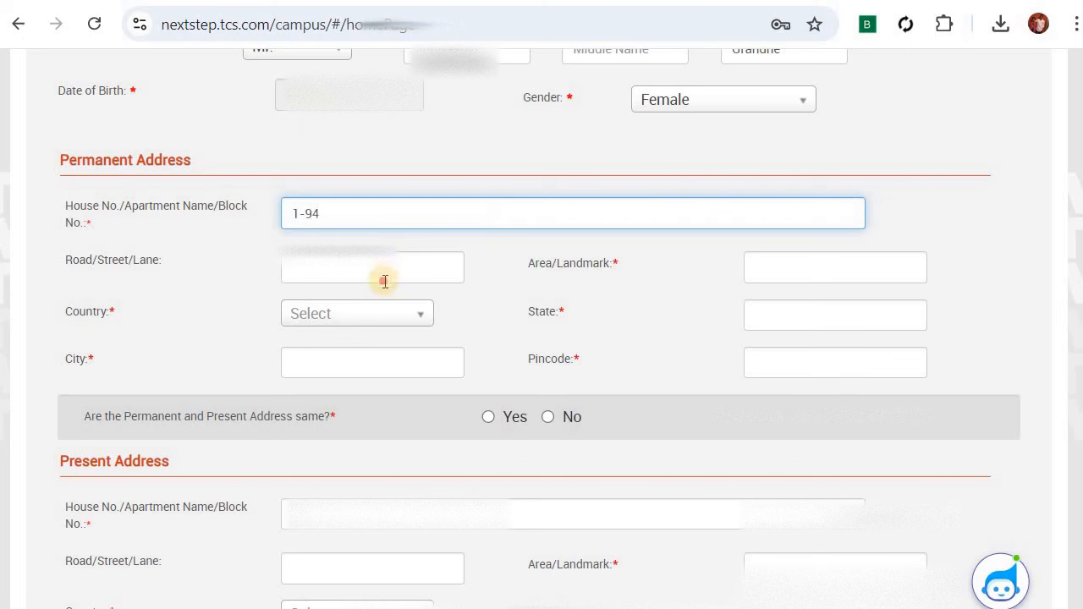
pyautogui.click(384, 279)
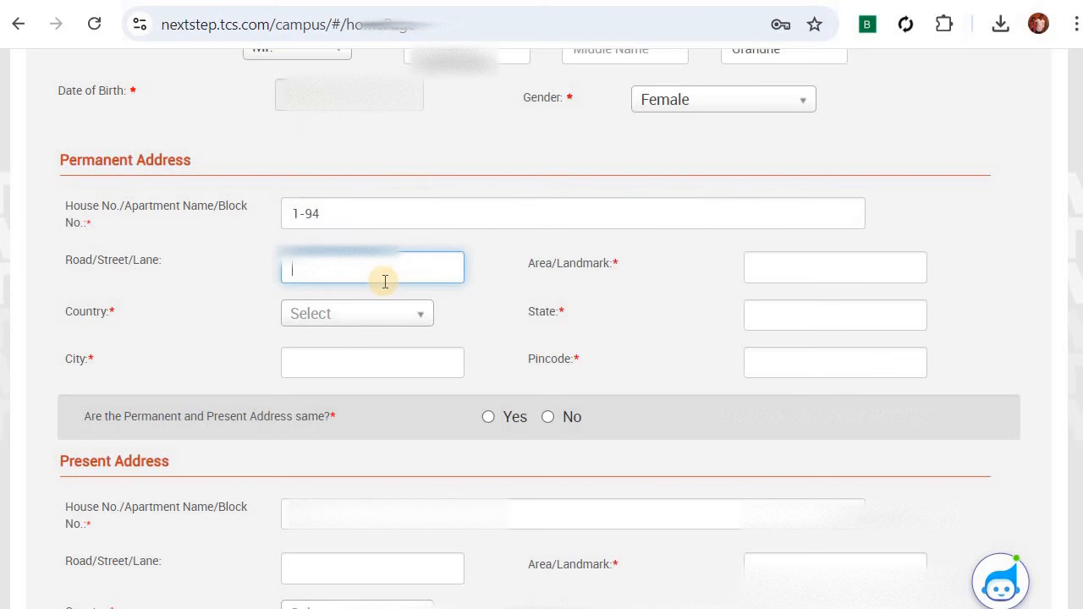
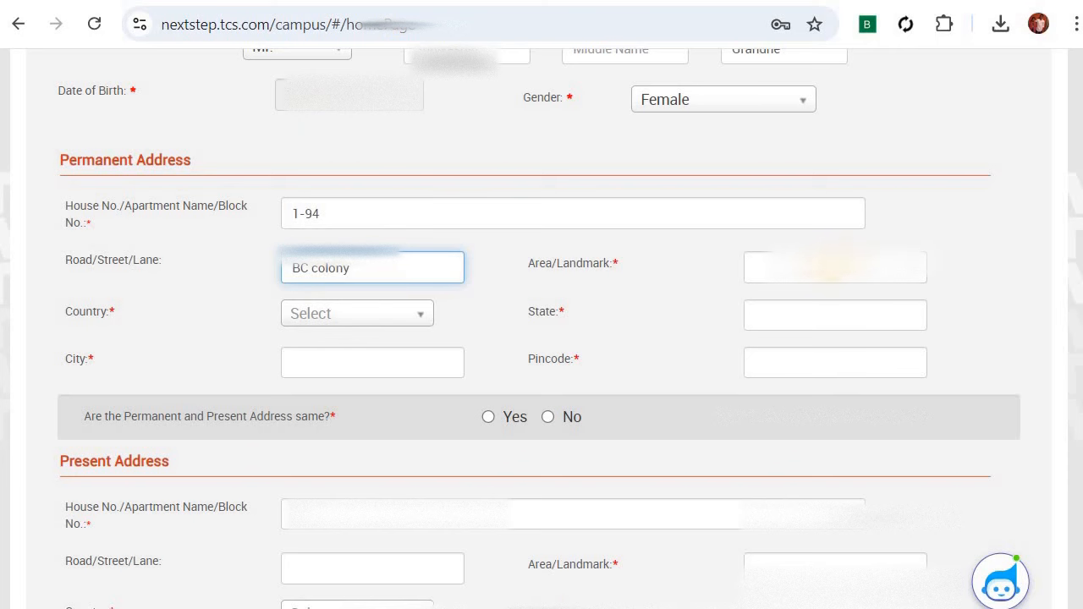
pyautogui.click(755, 268)
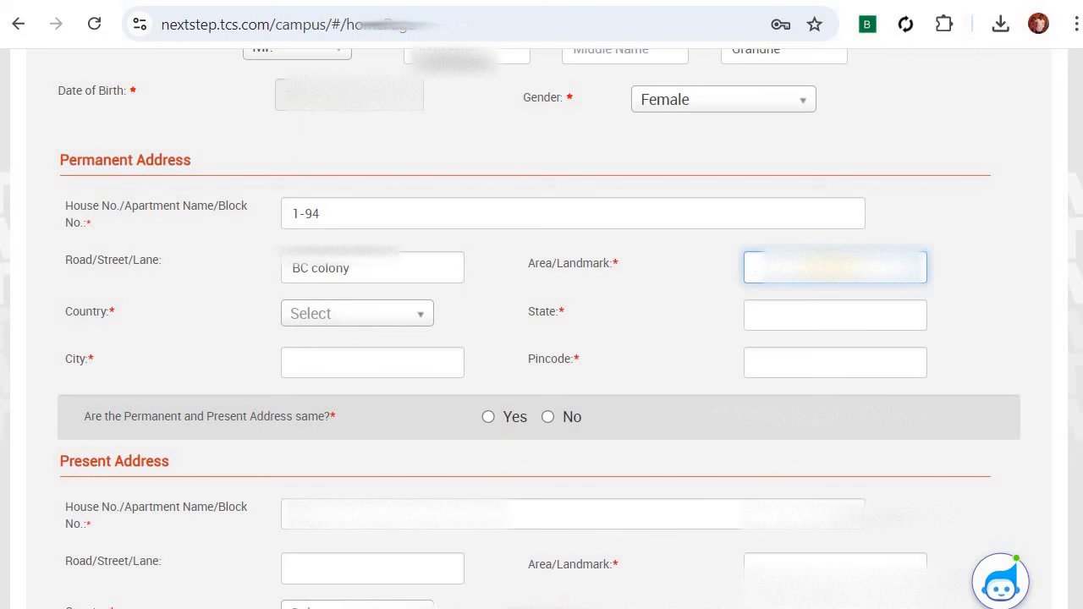
pyautogui.write('Su')
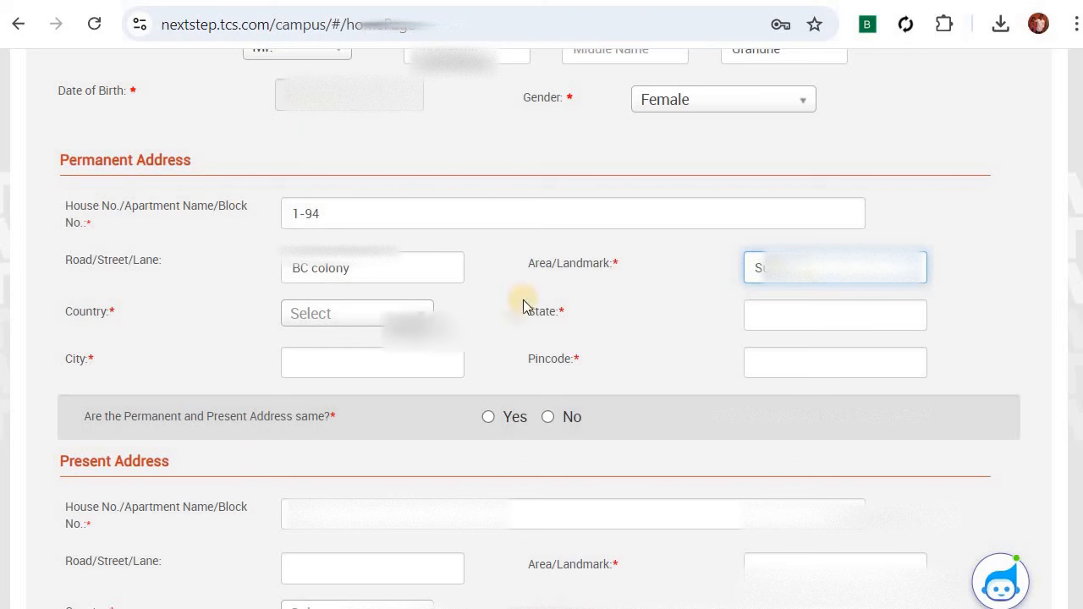
# Set country India, state Andhra Pradesh, the city and pincode 523332.
pyautogui.click(350, 311)
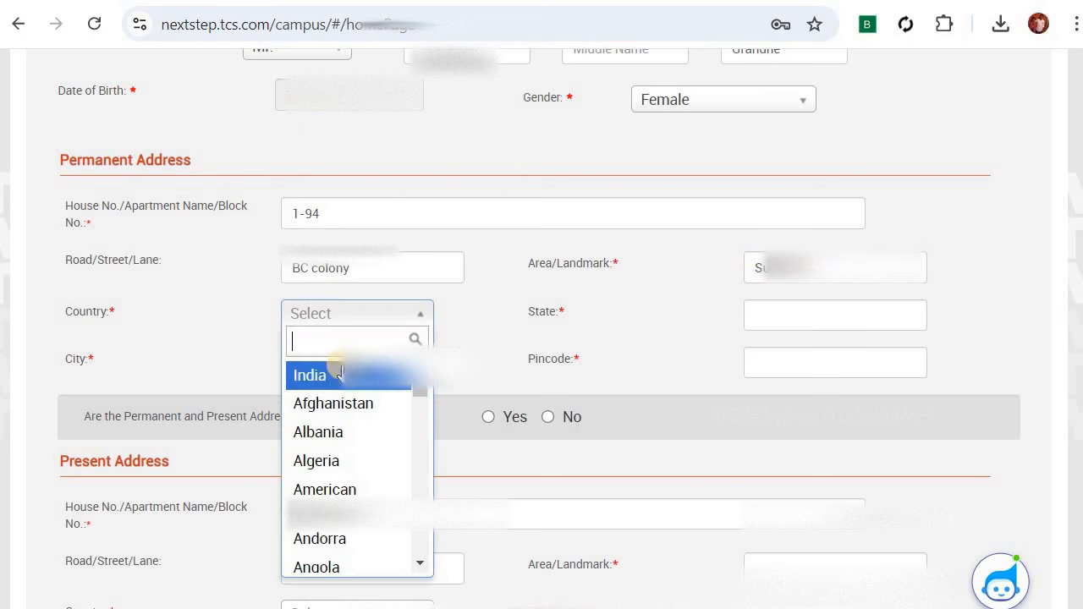
pyautogui.click(321, 374)
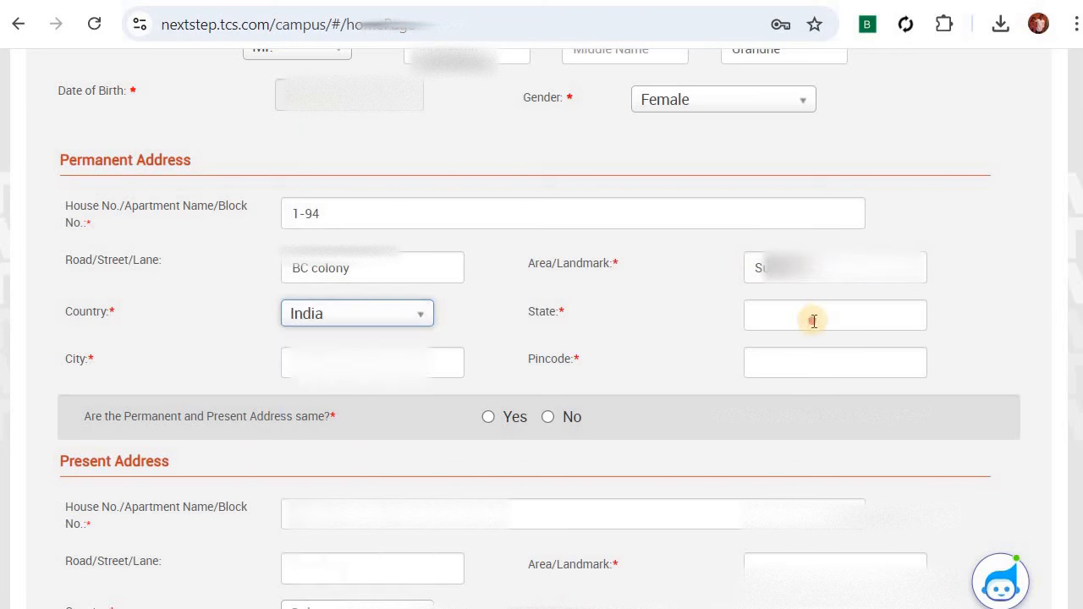
pyautogui.click(813, 320)
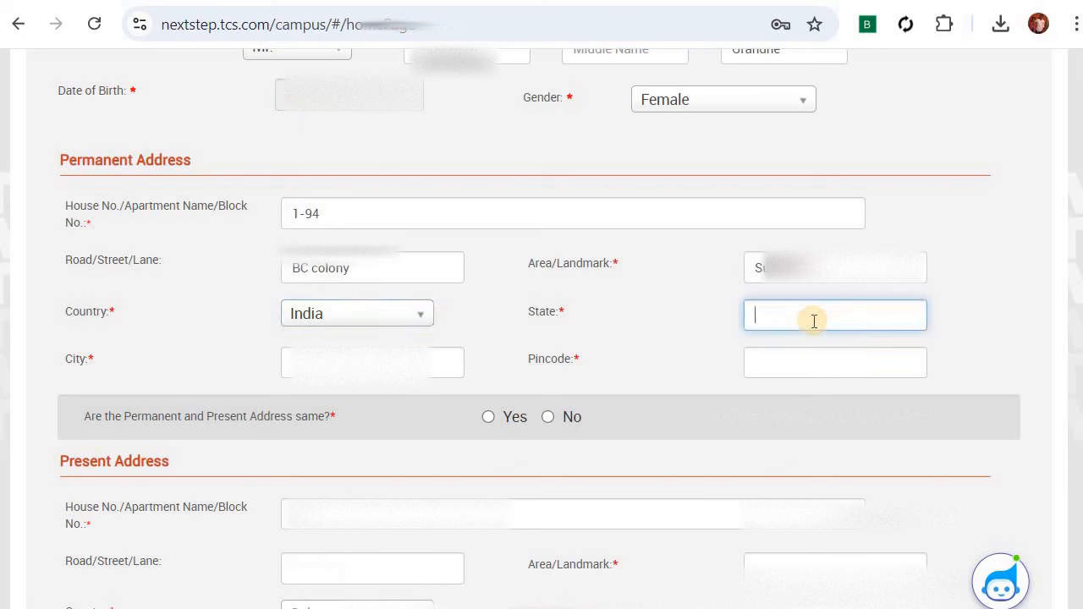
pyautogui.write('Andhra Pradesh')
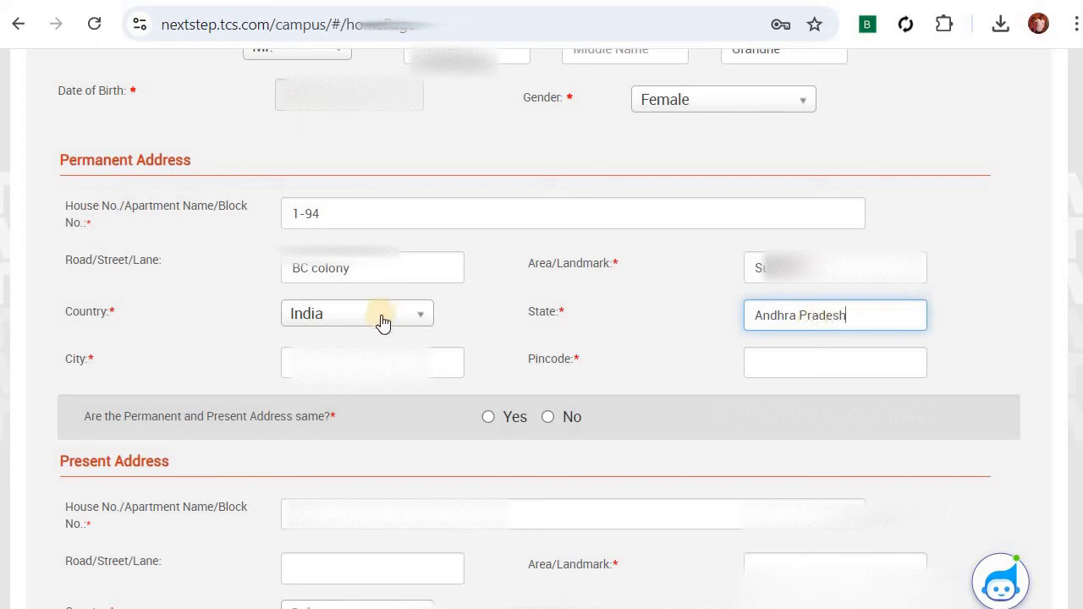
pyautogui.click(392, 345)
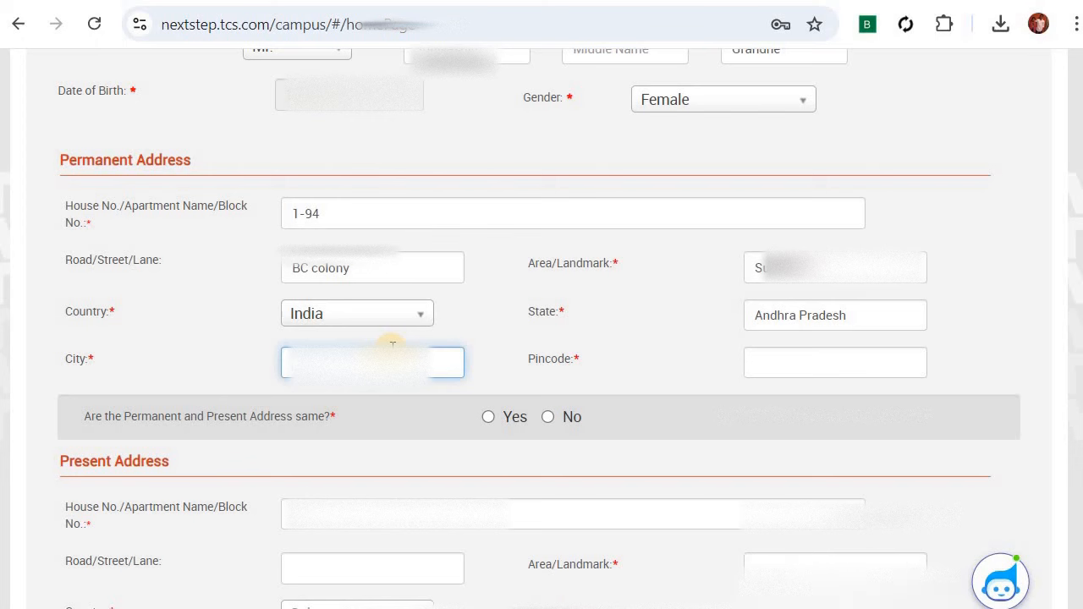
pyautogui.click(808, 347)
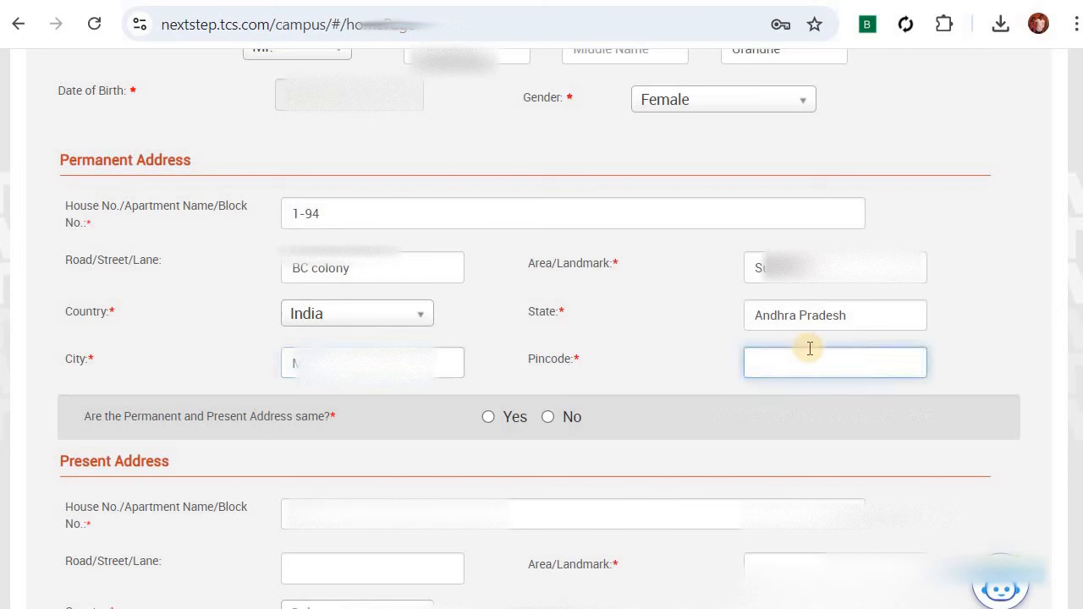
pyautogui.write('523332')
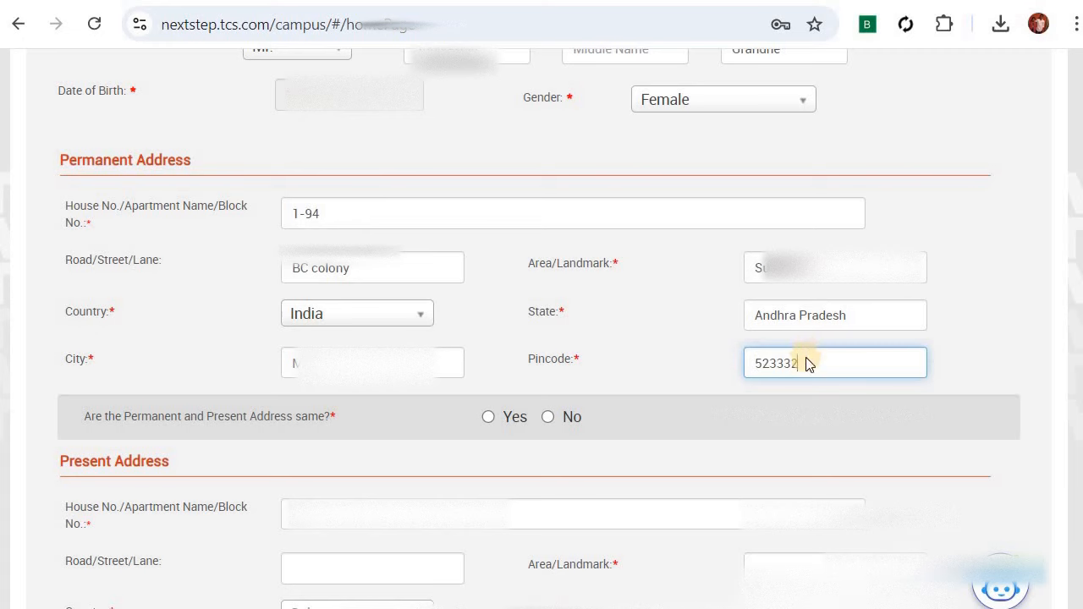
# Mark the present address as the same as the permanent address.
pyautogui.scroll(-1, 541, 283)
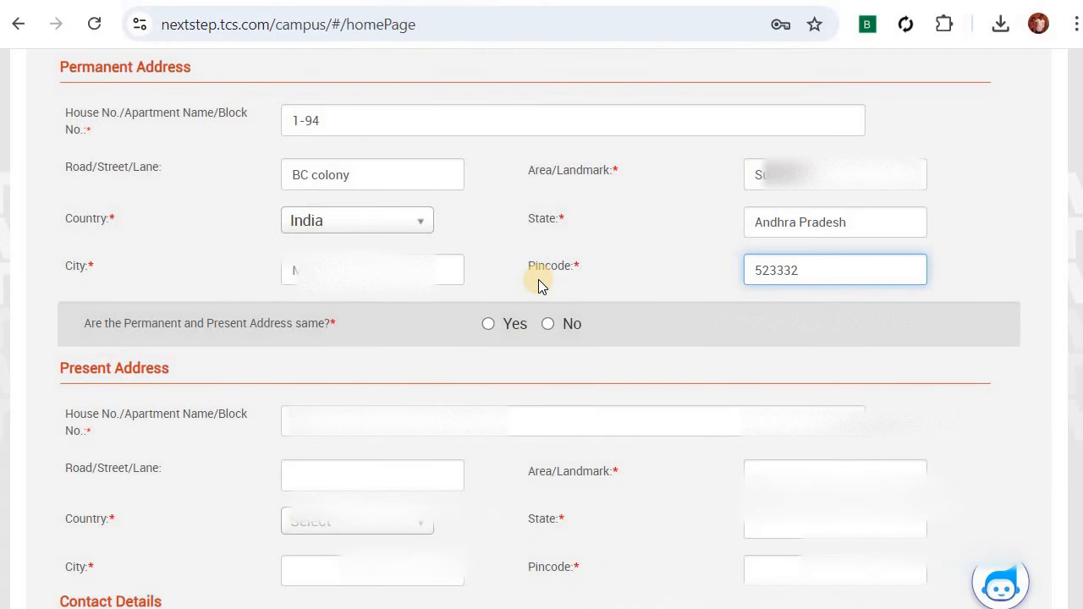
pyautogui.click(733, 250)
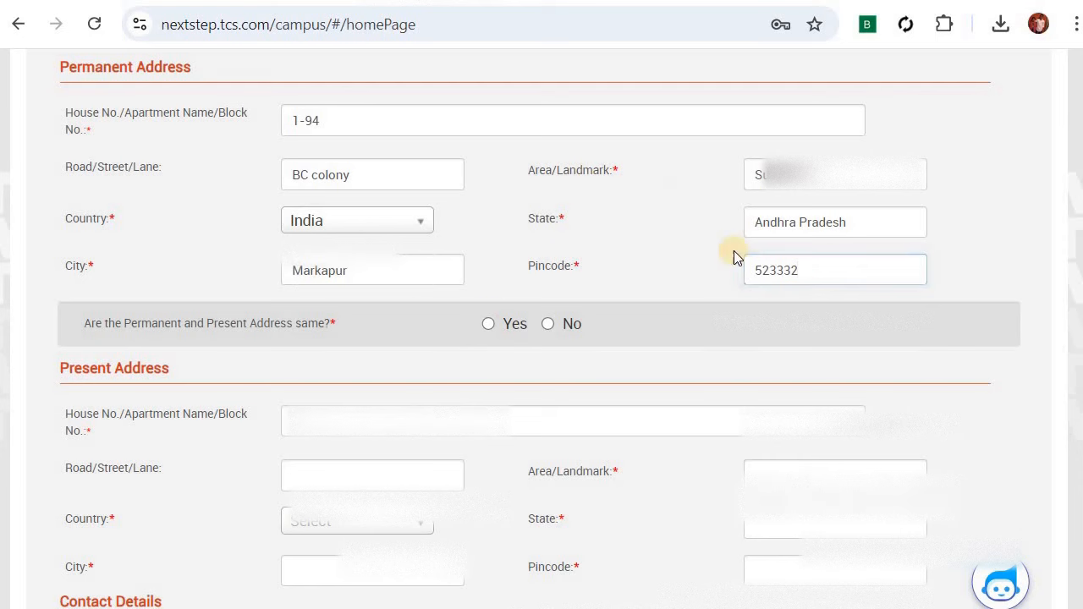
pyautogui.press('Tab')
pyautogui.press('space')
pyautogui.scroll(-3, 733, 267)
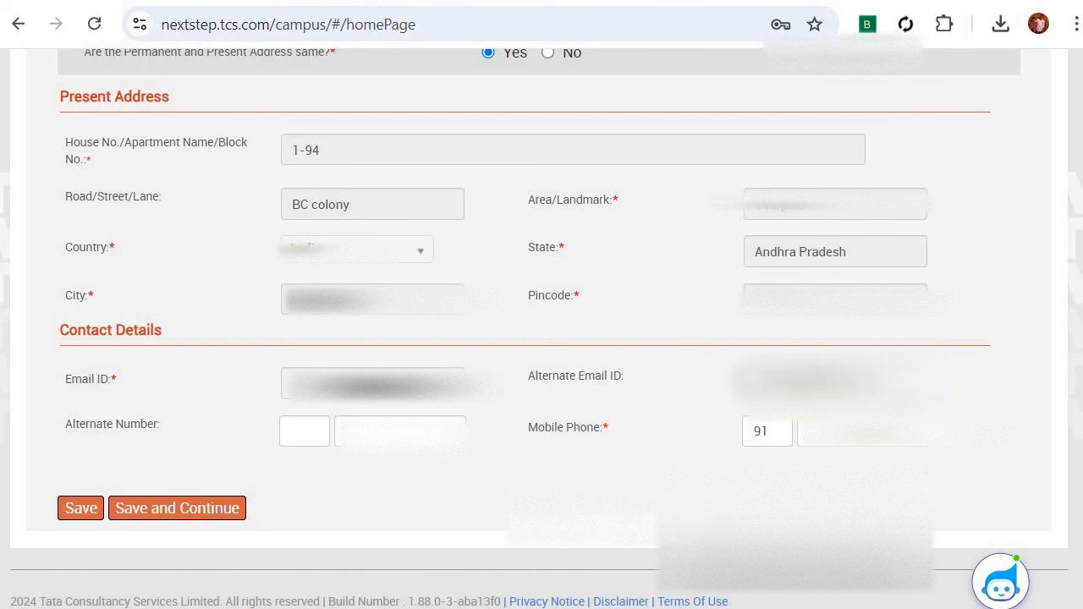
# Enter 91 as the alternate number's country code.
pyautogui.click(305, 427)
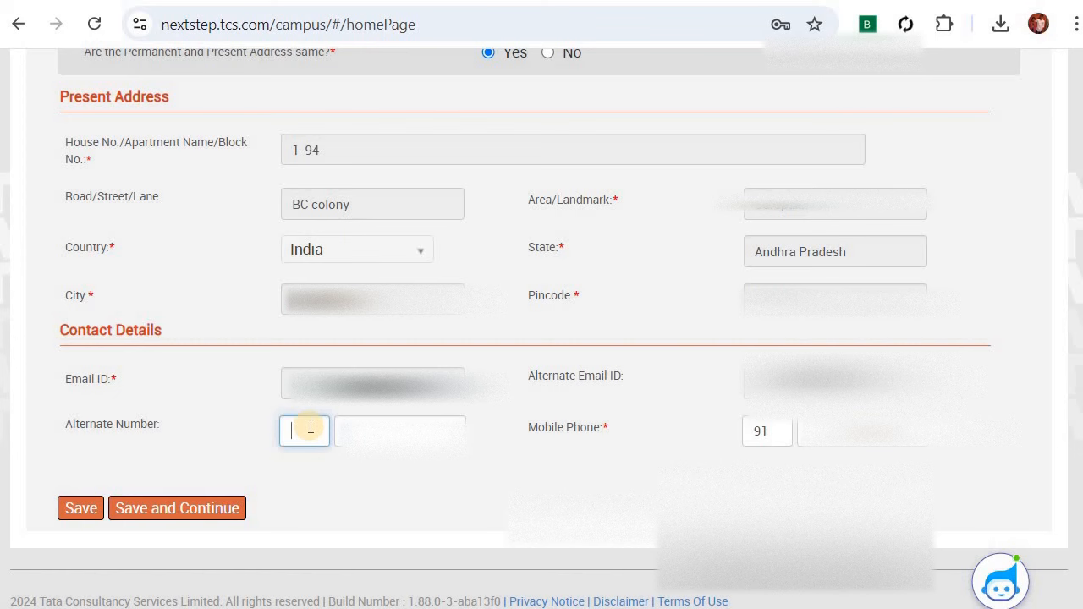
pyautogui.write('91')
pyautogui.press('Tab')
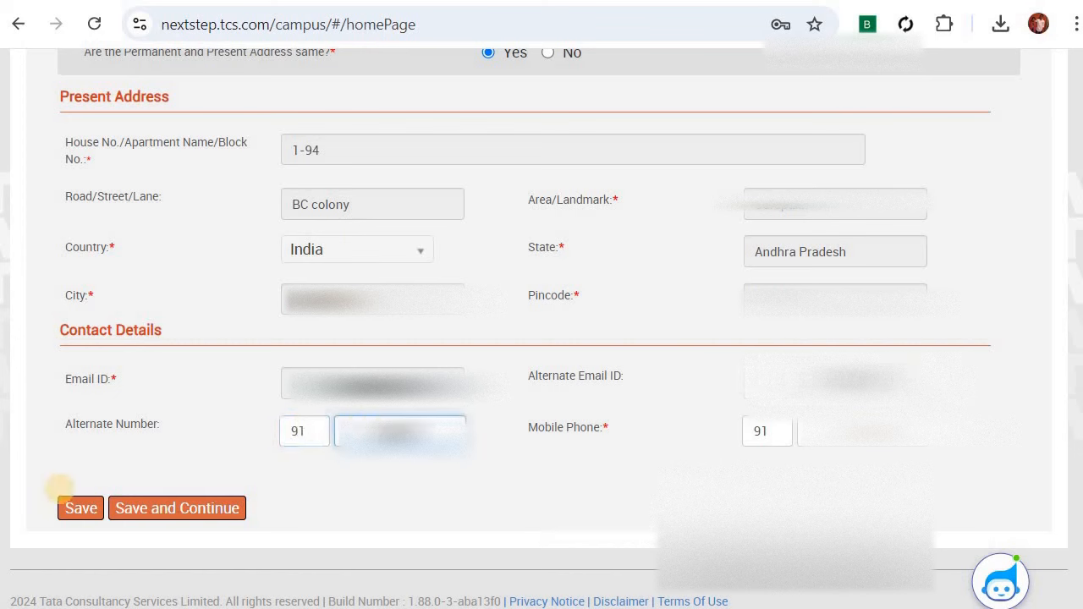
# Save the personal details and continue to Academic and Work Experience Details.
pyautogui.click(74, 513)
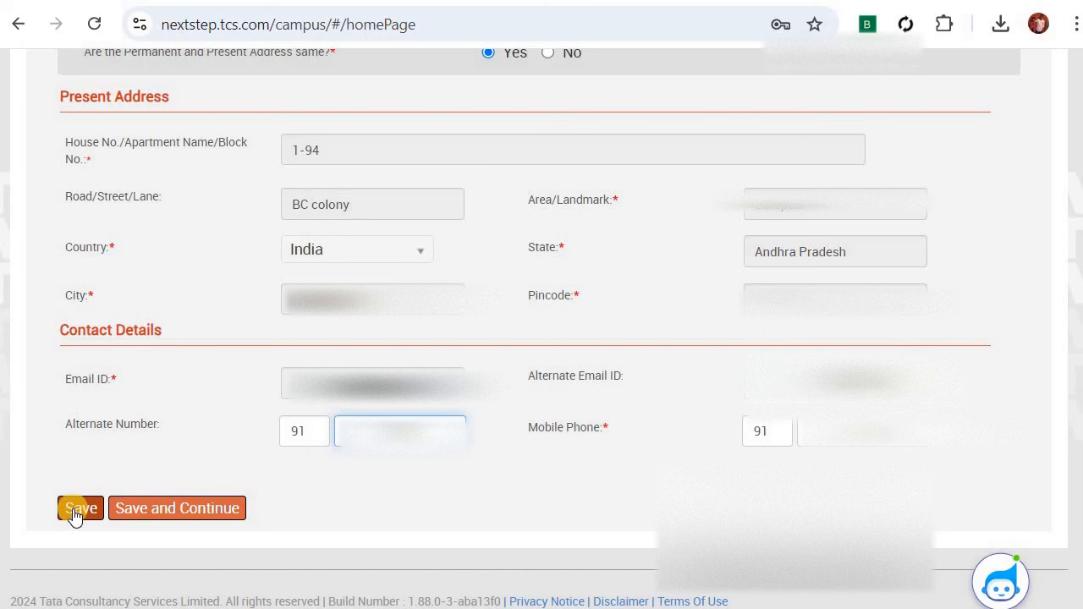
pyautogui.click(75, 512)
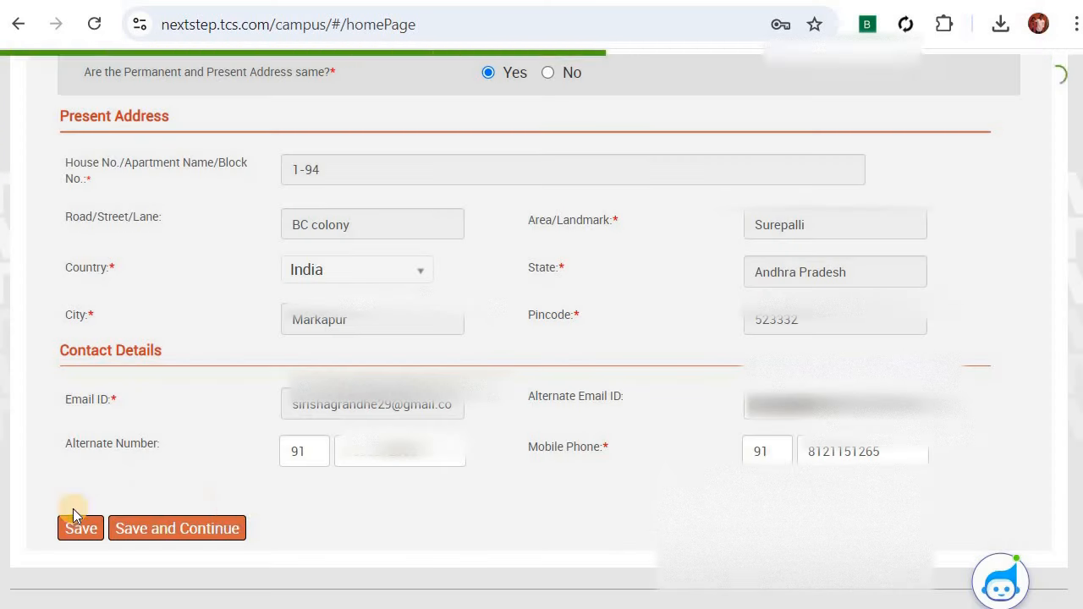
pyautogui.click(237, 531)
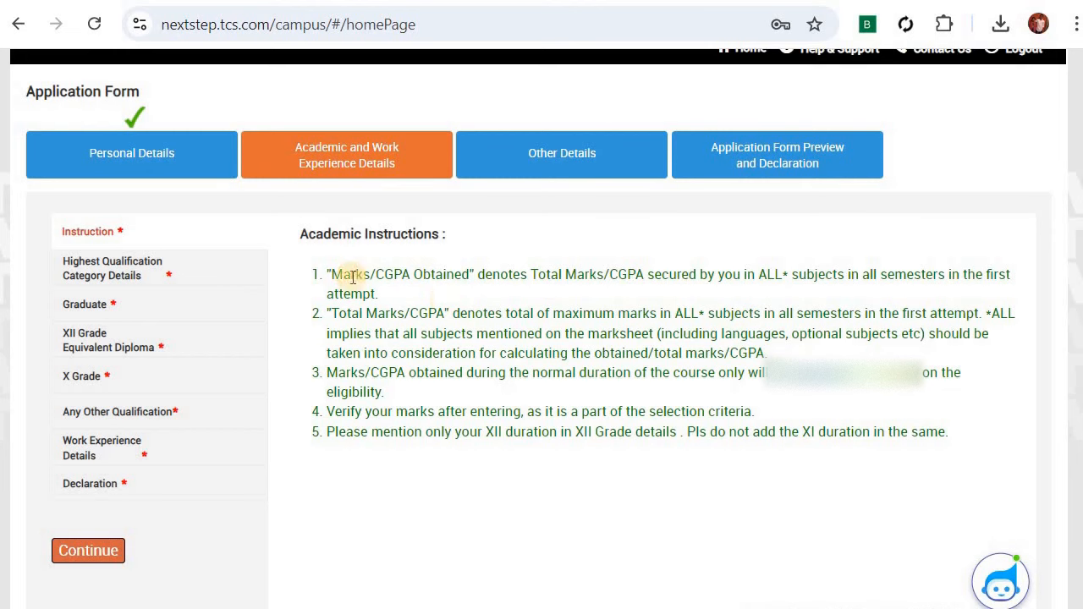
pyautogui.scroll(-1, 254, 288)
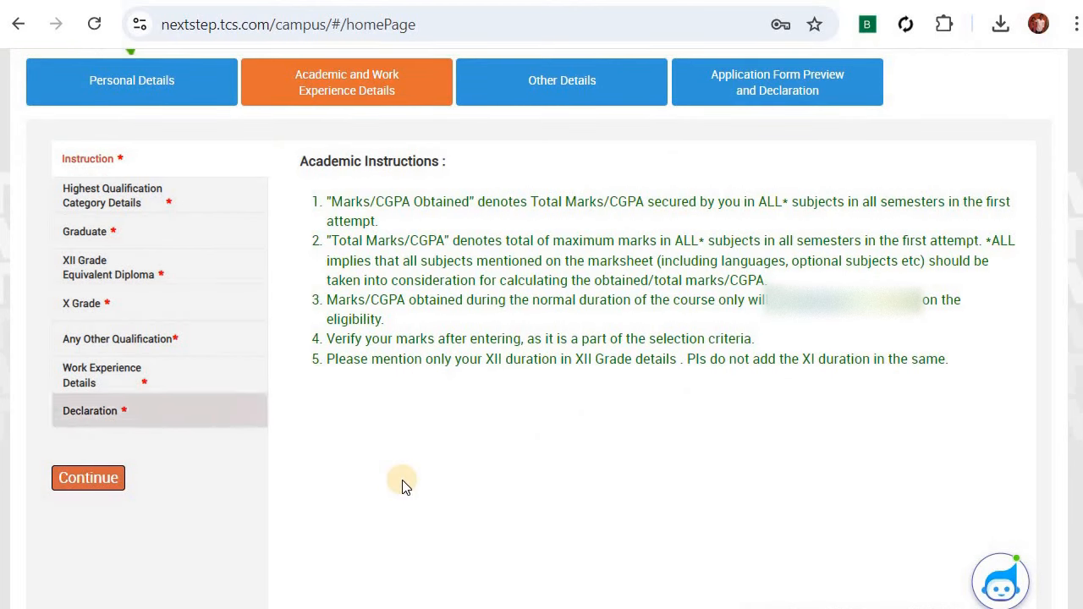
# Get past the academic instructions and choose the Krishna Chaitanya institute as institute name.
pyautogui.scroll(-2, 212, 482)
pyautogui.scroll(2, 235, 506)
pyautogui.scroll(1, 89, 497)
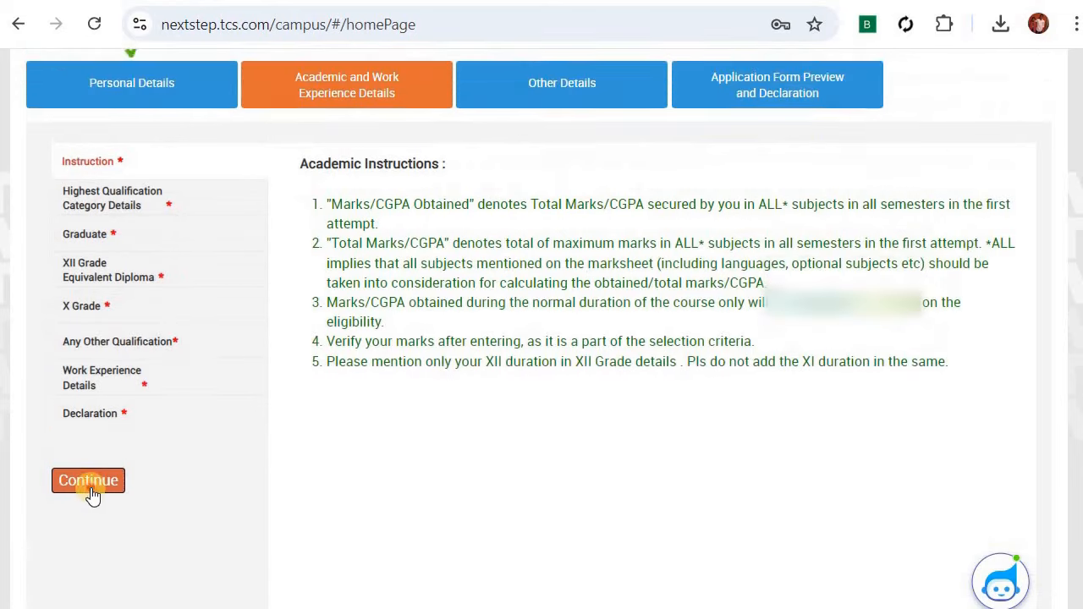
pyautogui.click(89, 495)
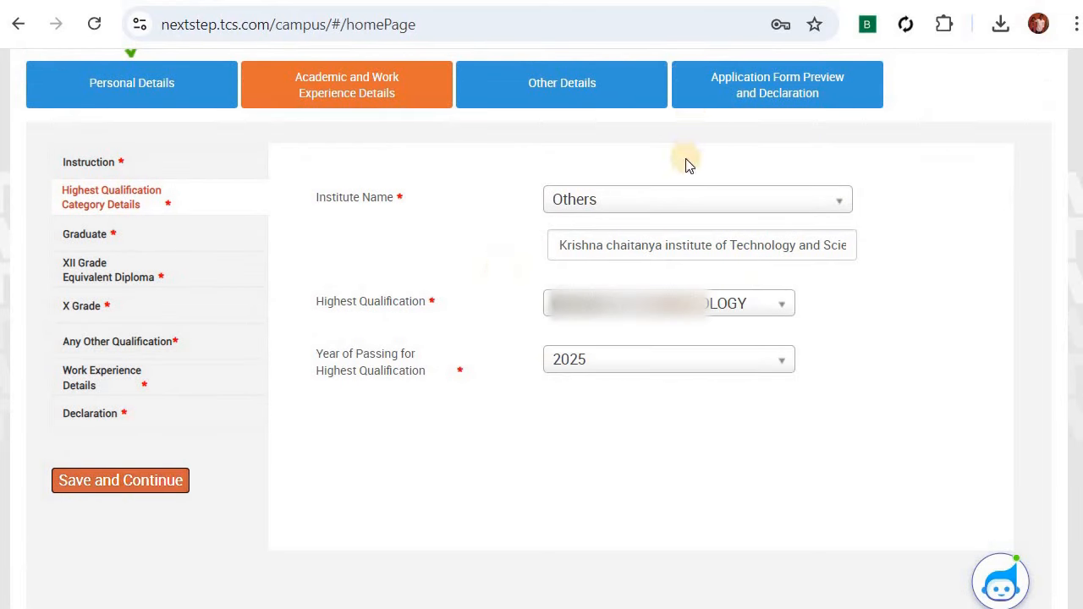
pyautogui.click(674, 203)
pyautogui.click(695, 261)
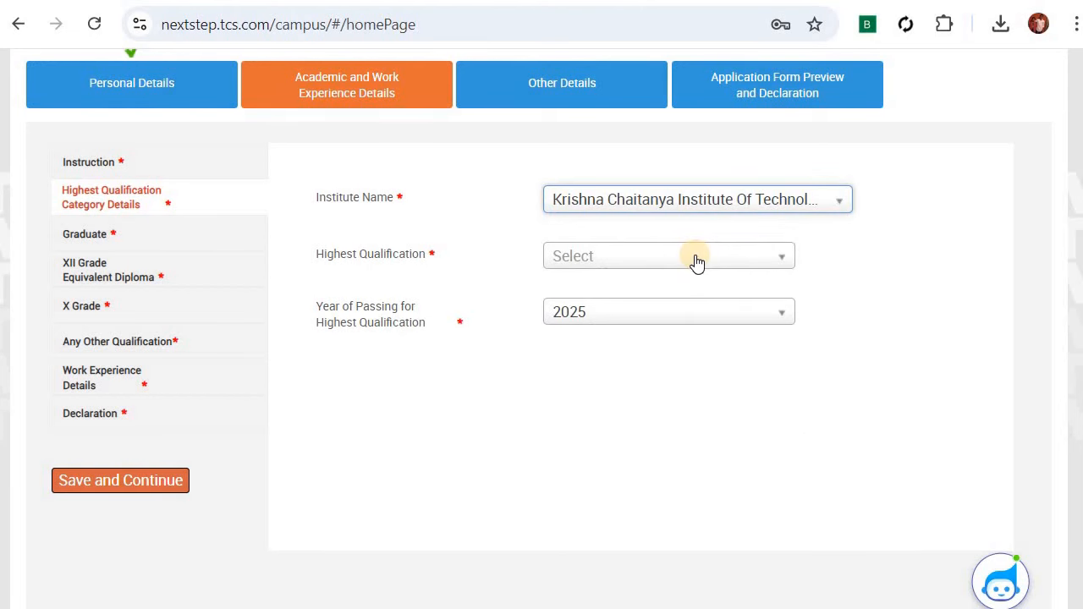
# Choose BACHELOR OF TECHNOLOGY with passing year 2025, then save and continue.
pyautogui.click(694, 260)
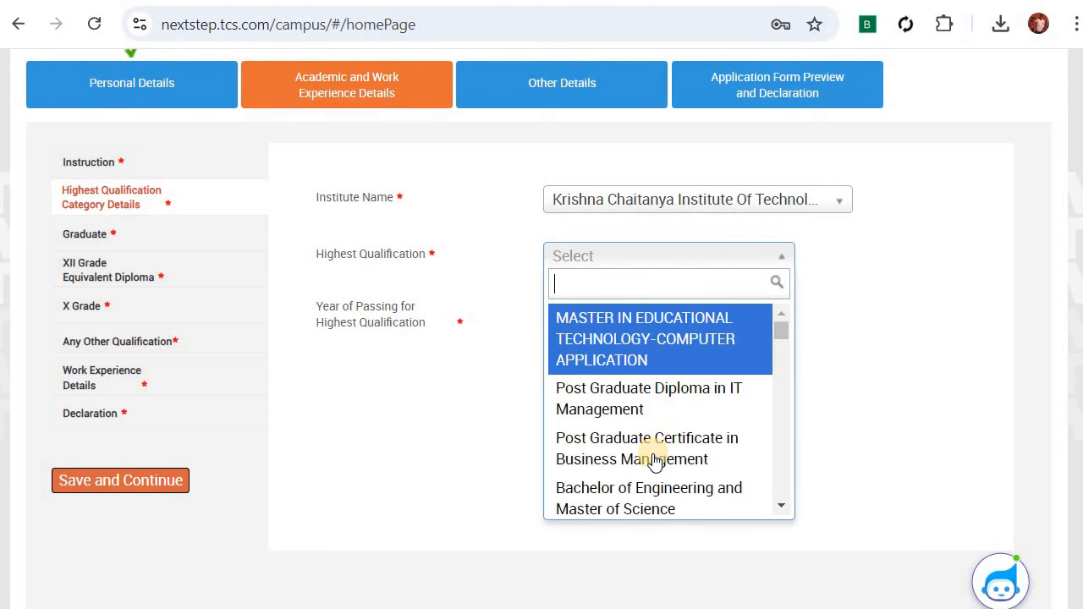
pyautogui.scroll(-8, 653, 461)
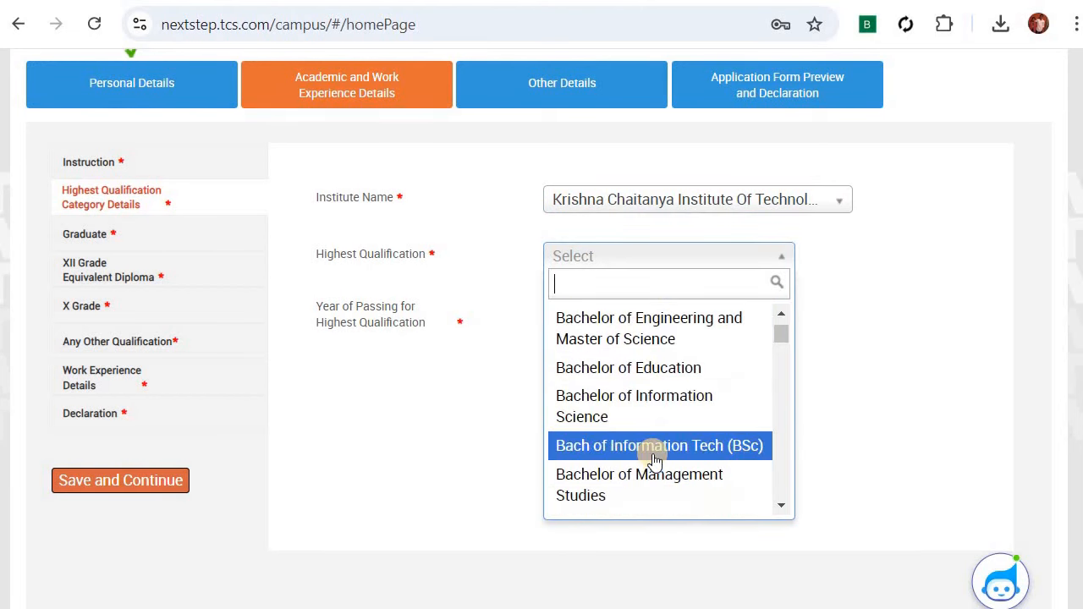
pyautogui.scroll(-5, 654, 461)
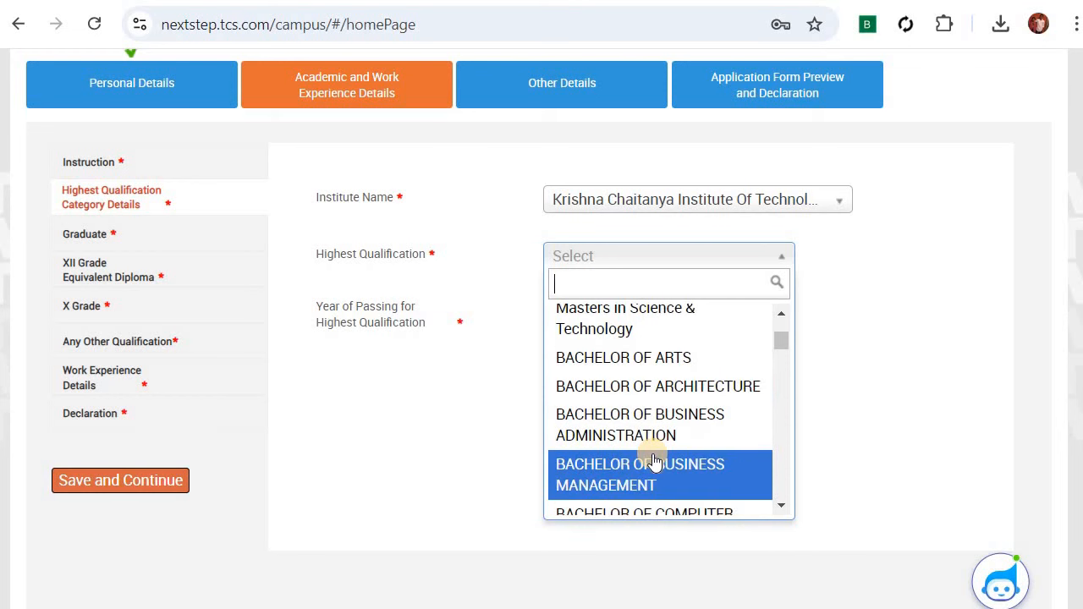
pyautogui.scroll(-4, 654, 461)
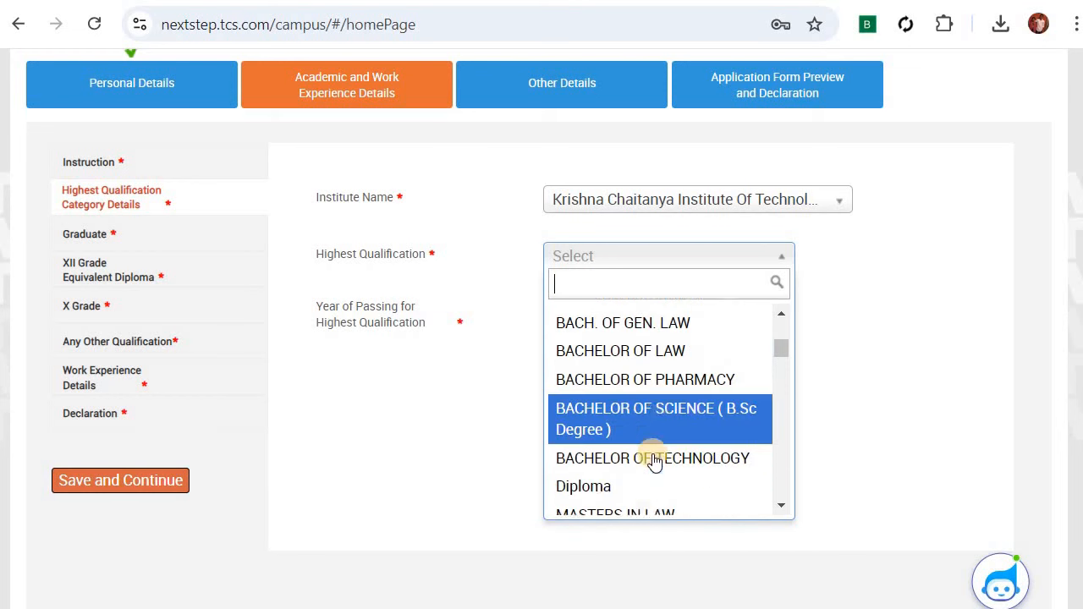
pyautogui.scroll(-3, 651, 457)
pyautogui.scroll(4, 699, 373)
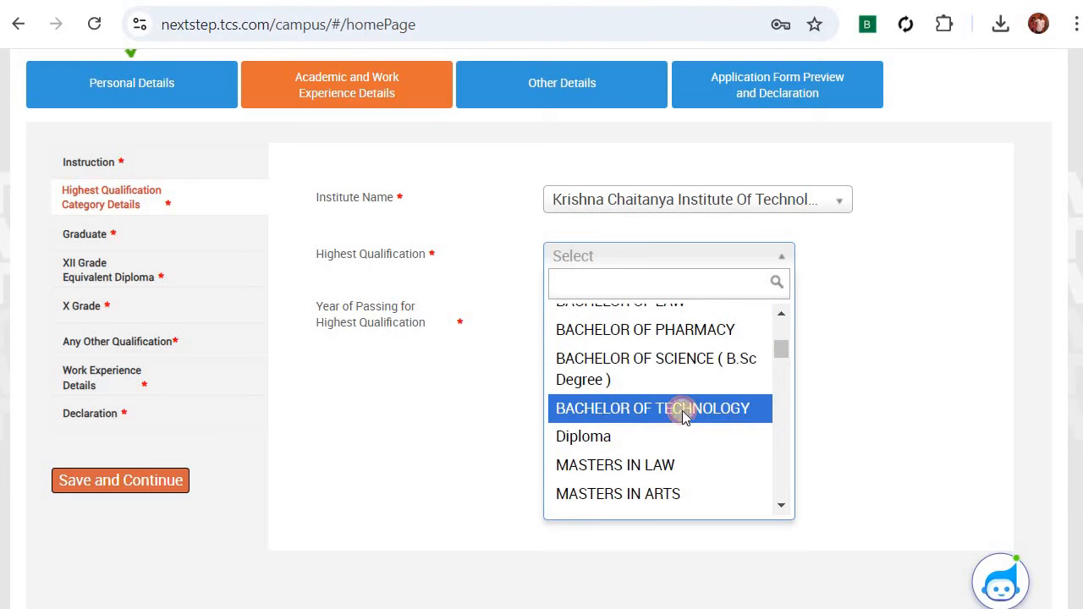
pyautogui.click(689, 410)
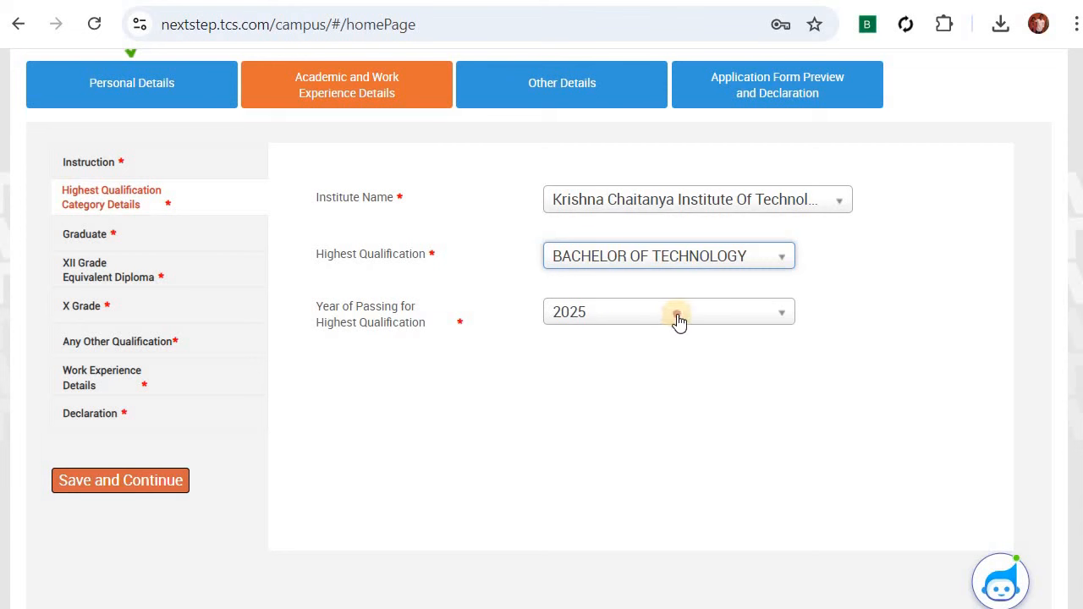
pyautogui.click(678, 320)
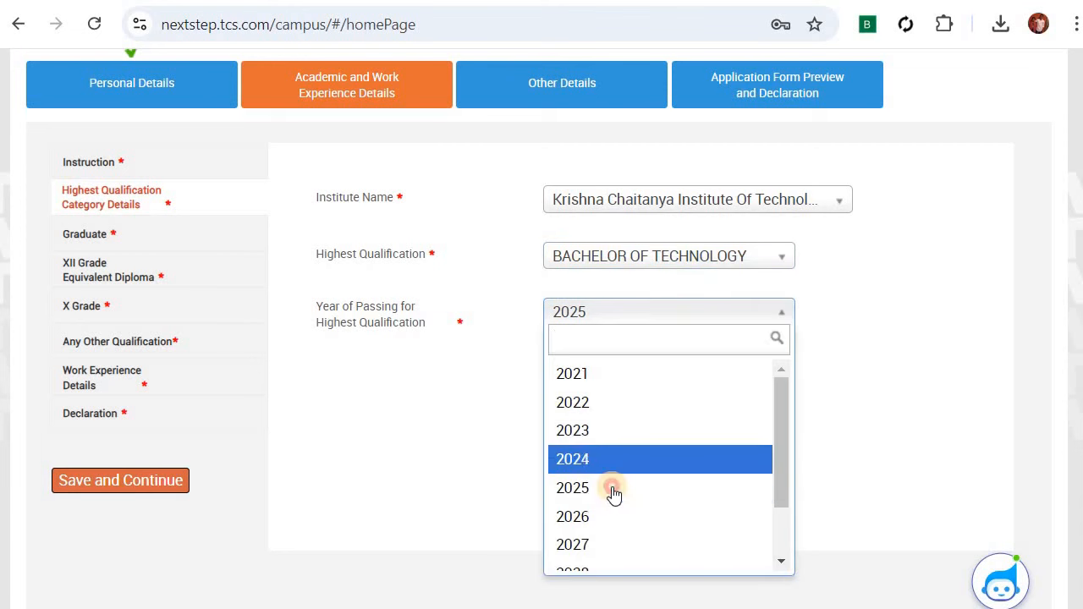
pyautogui.click(612, 491)
pyautogui.click(131, 482)
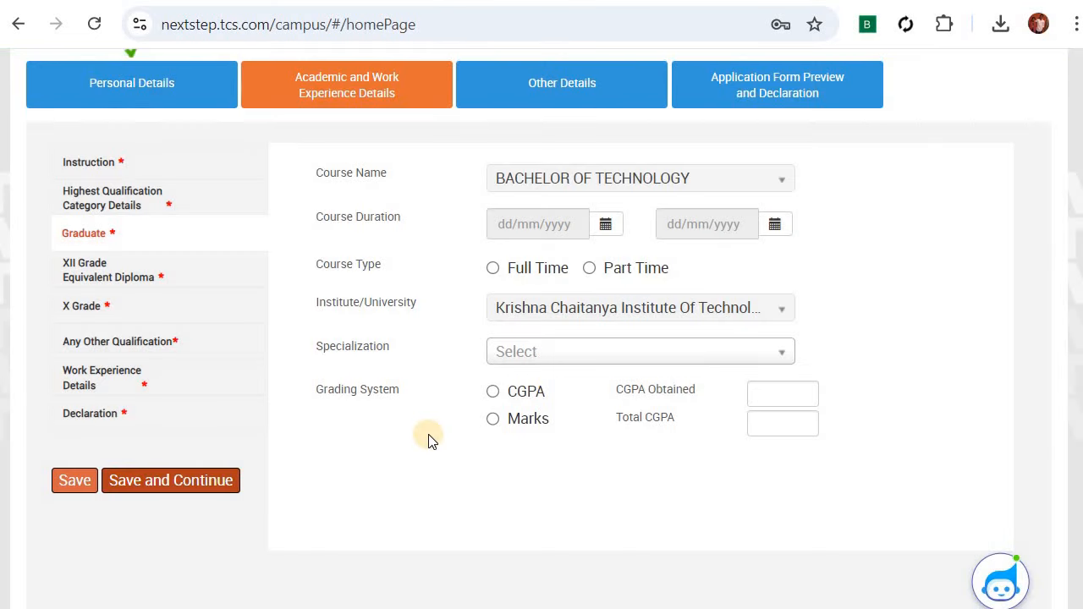
# Set the course start date to 02/01/2022 in the calendar picker.
pyautogui.scroll(1, 478, 516)
pyautogui.scroll(-1, 650, 183)
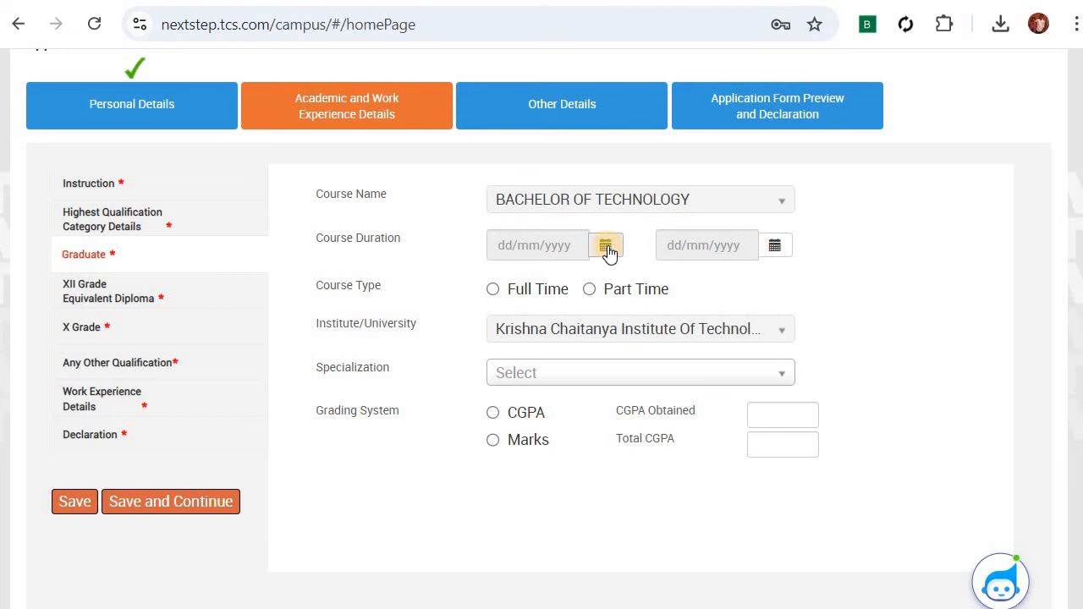
pyautogui.click(606, 249)
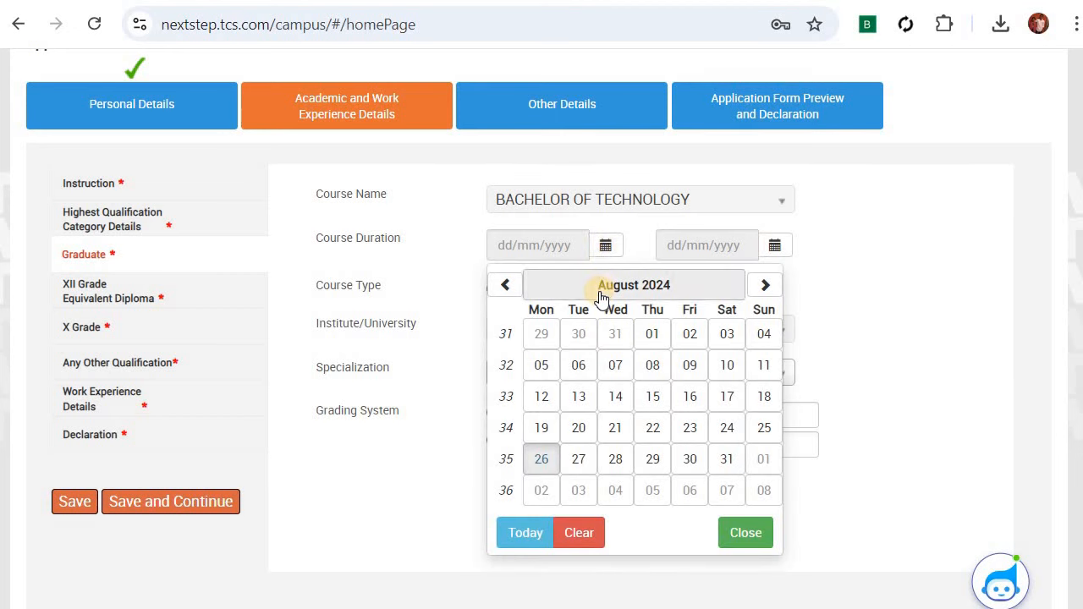
pyautogui.click(660, 287)
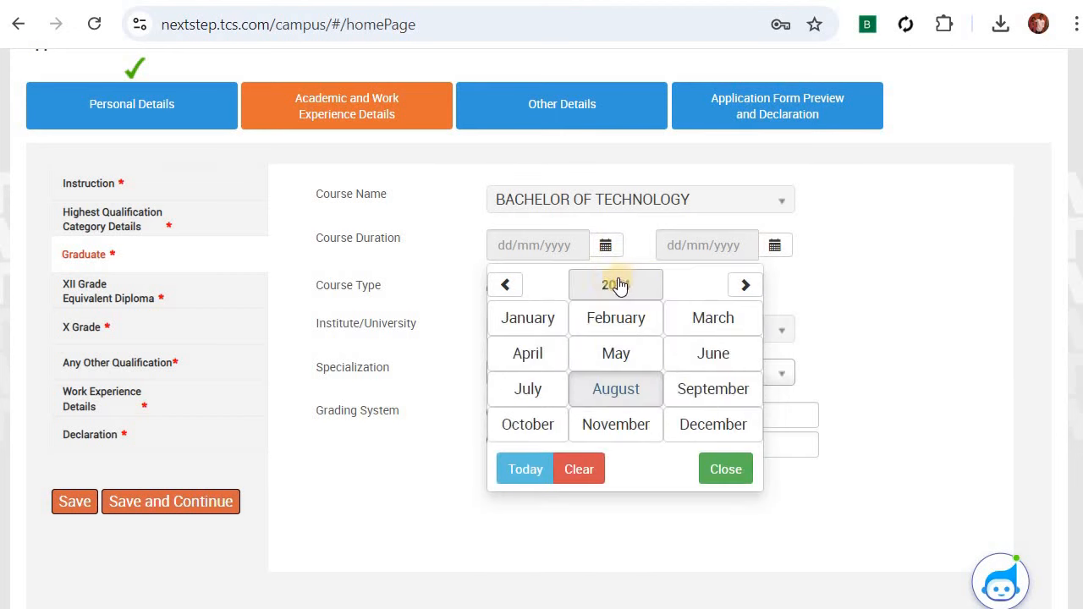
pyautogui.click(502, 285)
pyautogui.click(503, 285)
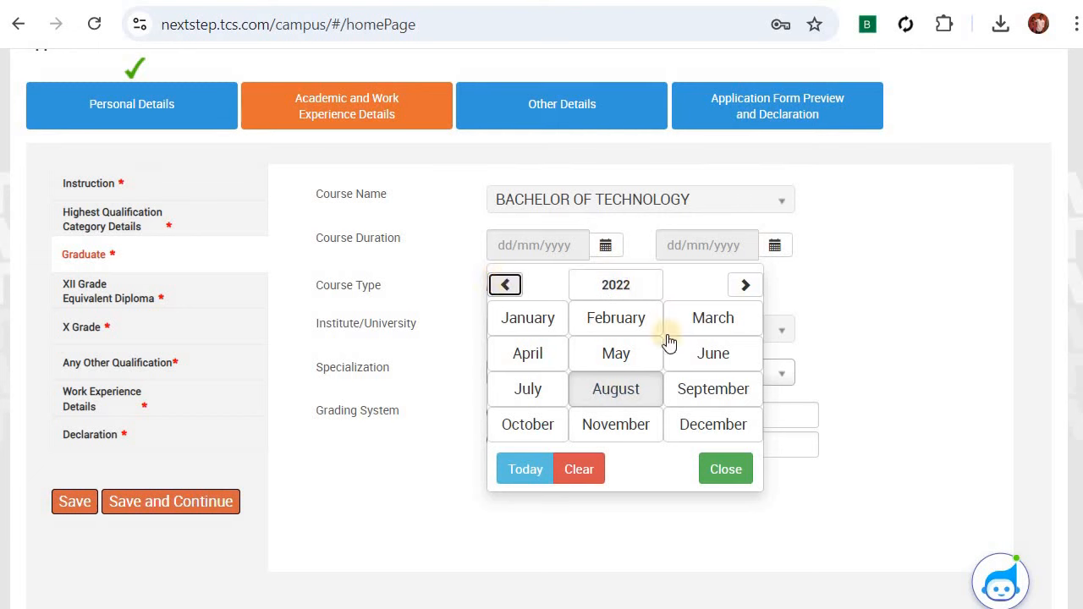
pyautogui.click(715, 326)
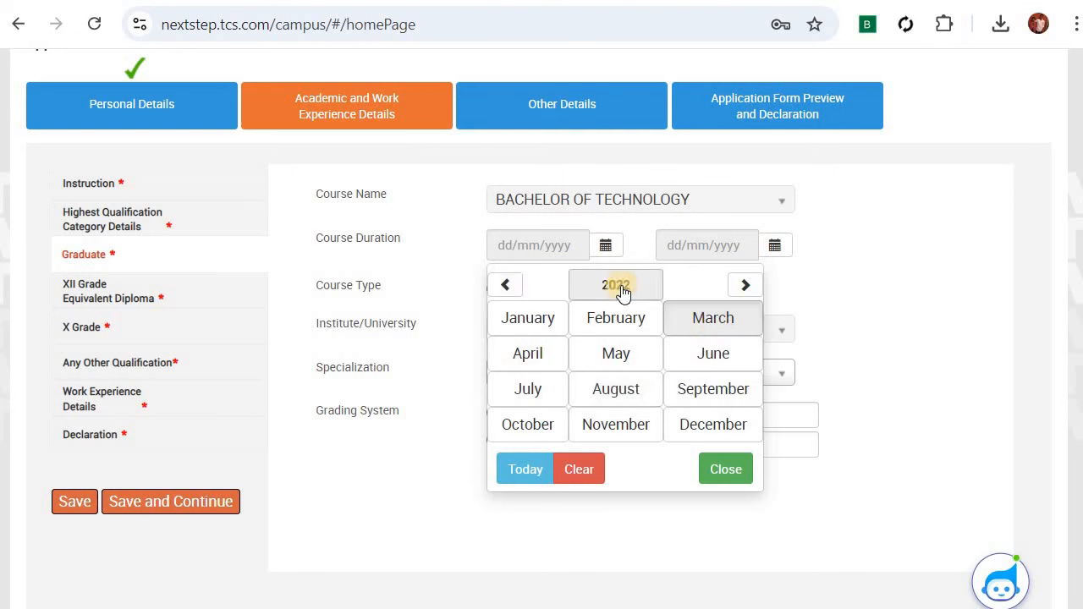
pyautogui.click(529, 317)
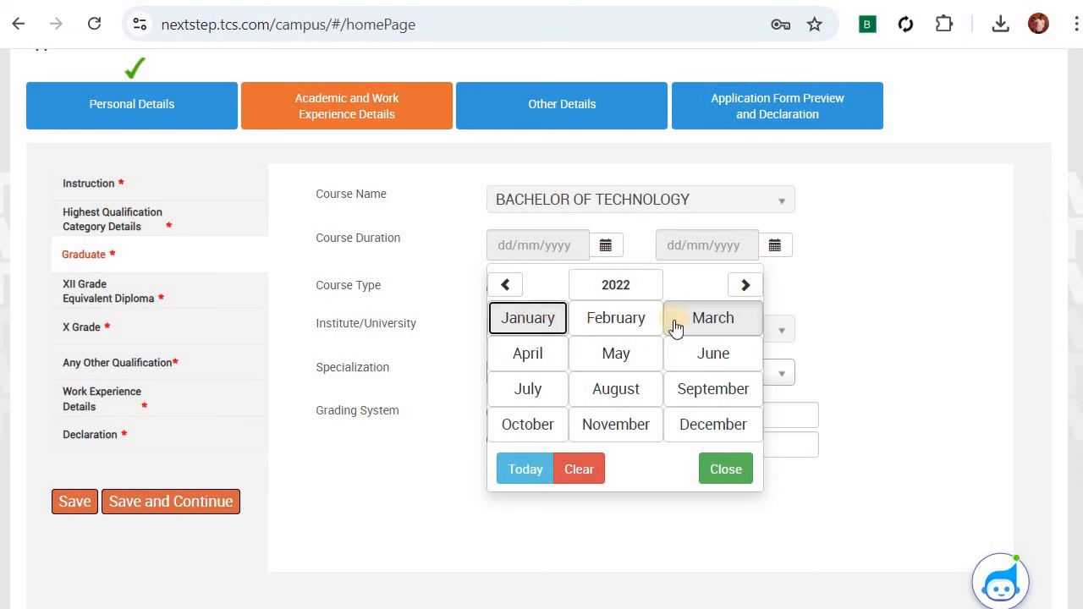
pyautogui.click(761, 342)
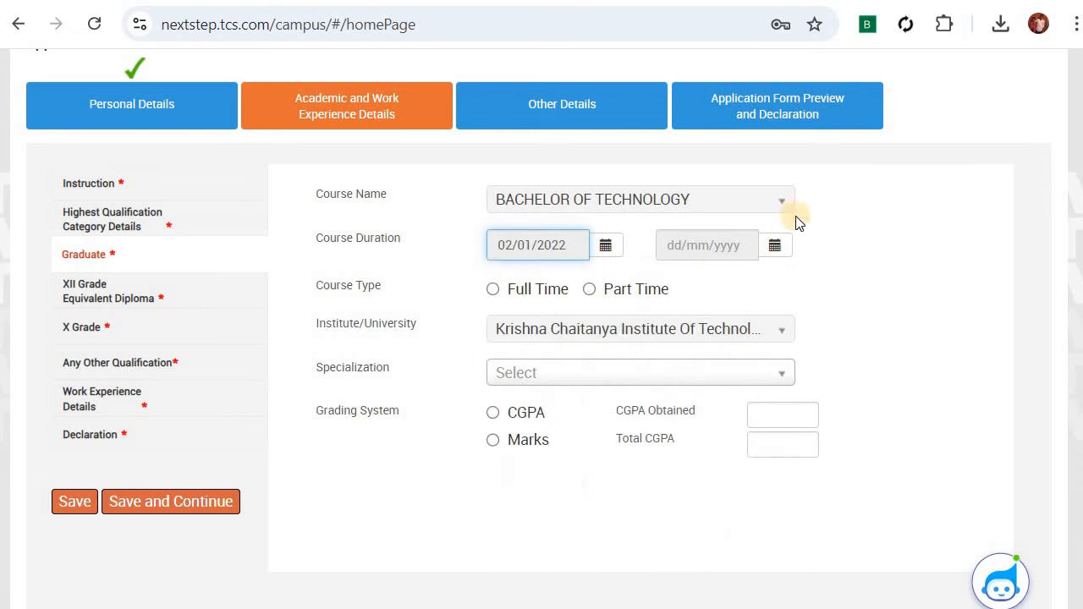
# Set the course end date to 07/11/2025 and the course type to Full Time.
pyautogui.click(775, 246)
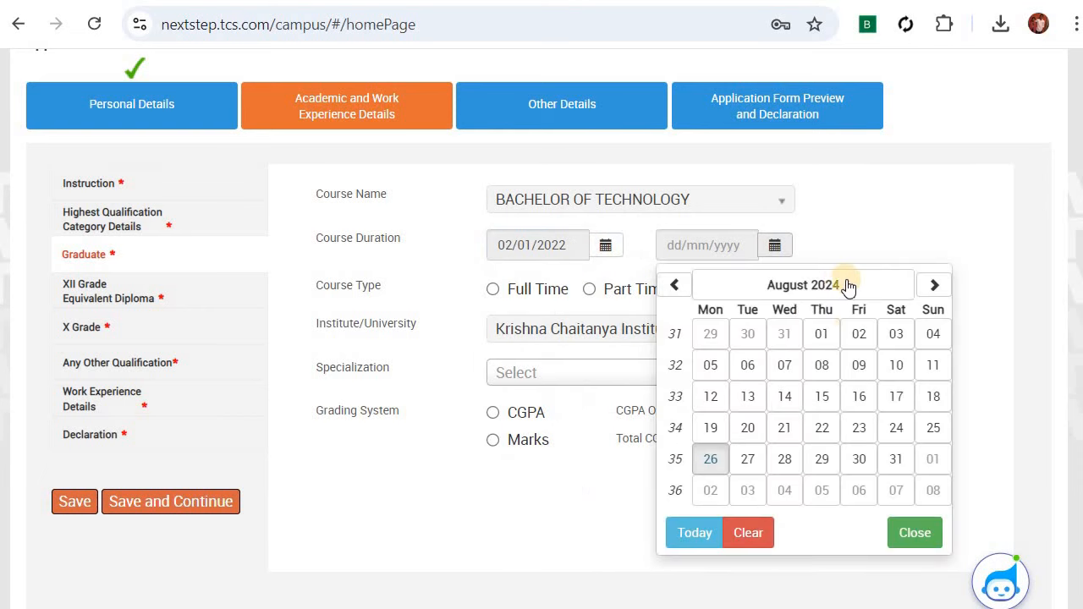
pyautogui.click(900, 285)
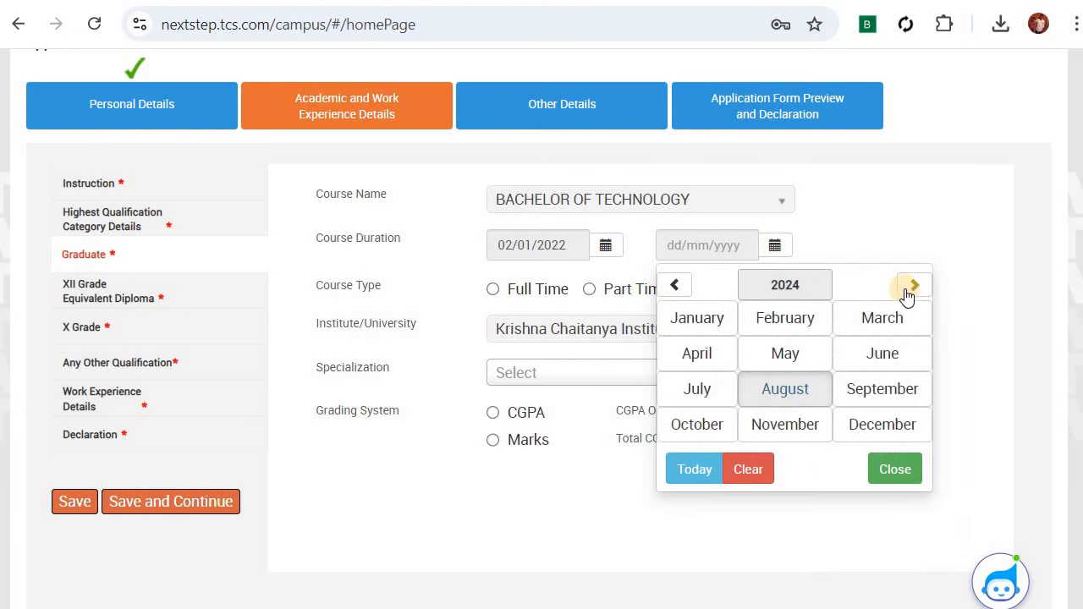
pyautogui.click(909, 288)
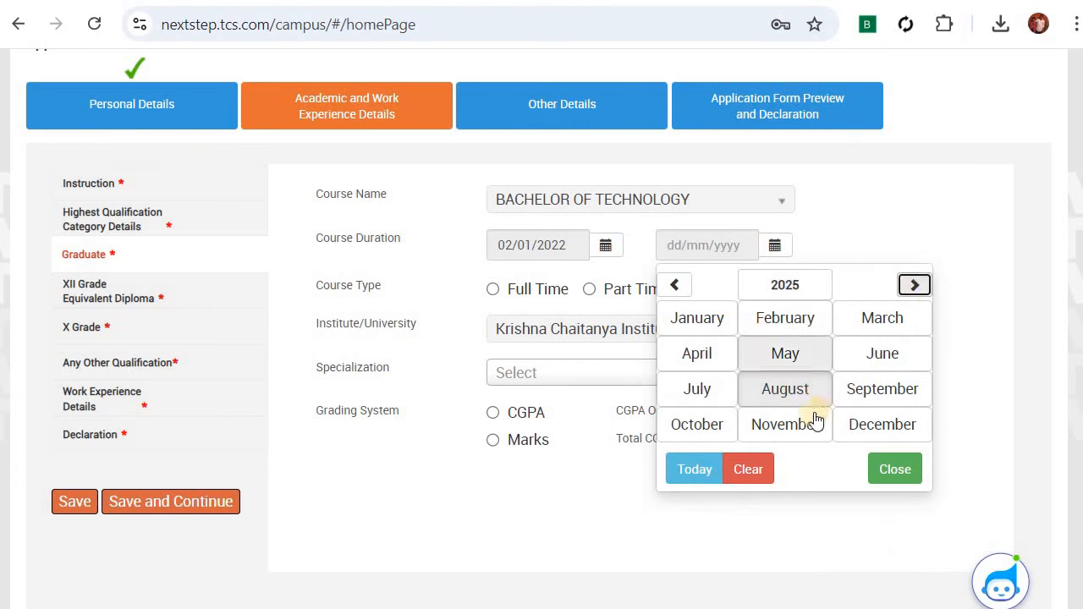
pyautogui.click(789, 416)
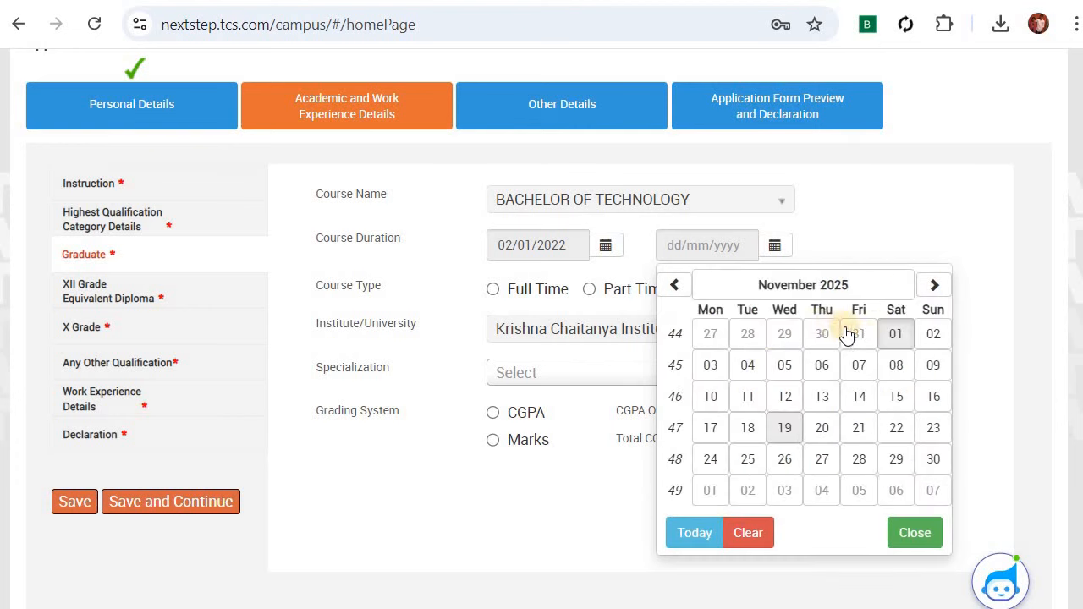
pyautogui.click(858, 365)
pyautogui.click(617, 337)
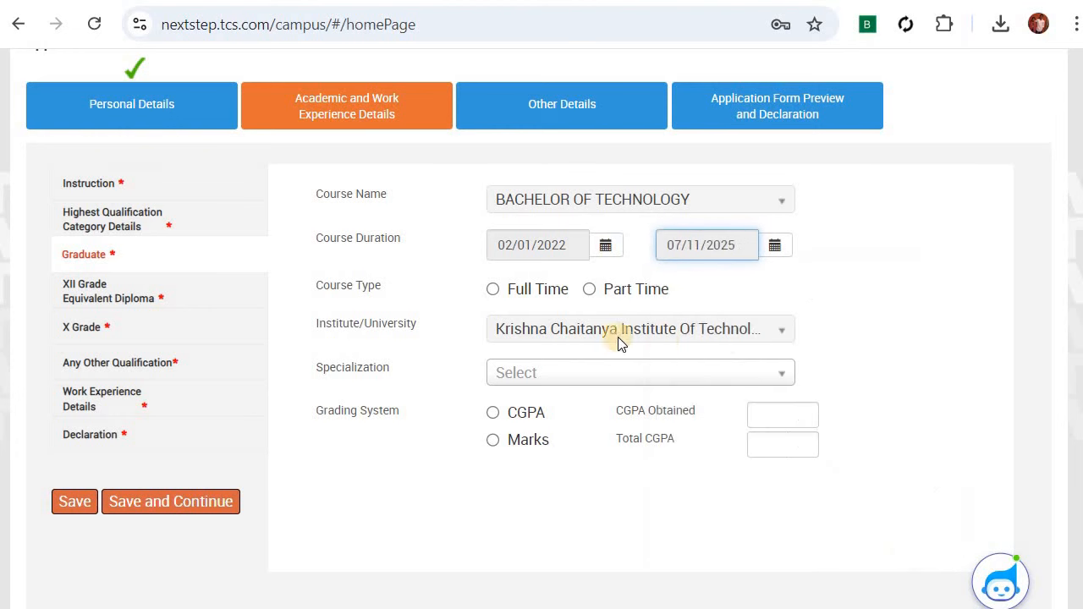
pyautogui.click(492, 290)
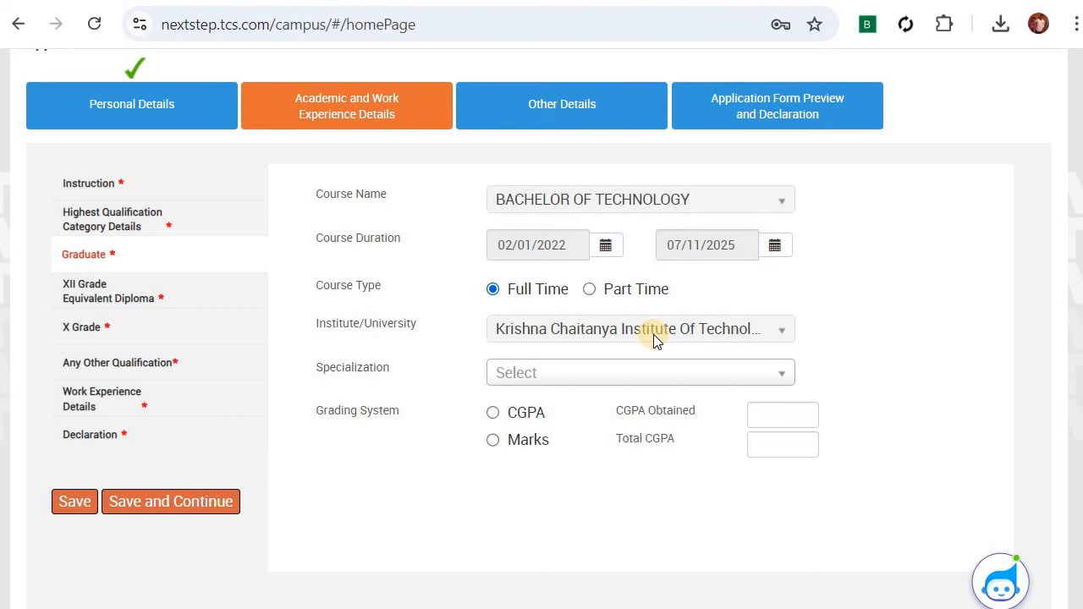
# Search 'computer science' and choose COMPUTER SCIENCE AND ENGINEERING as specialization.
pyautogui.scroll(-1, 653, 334)
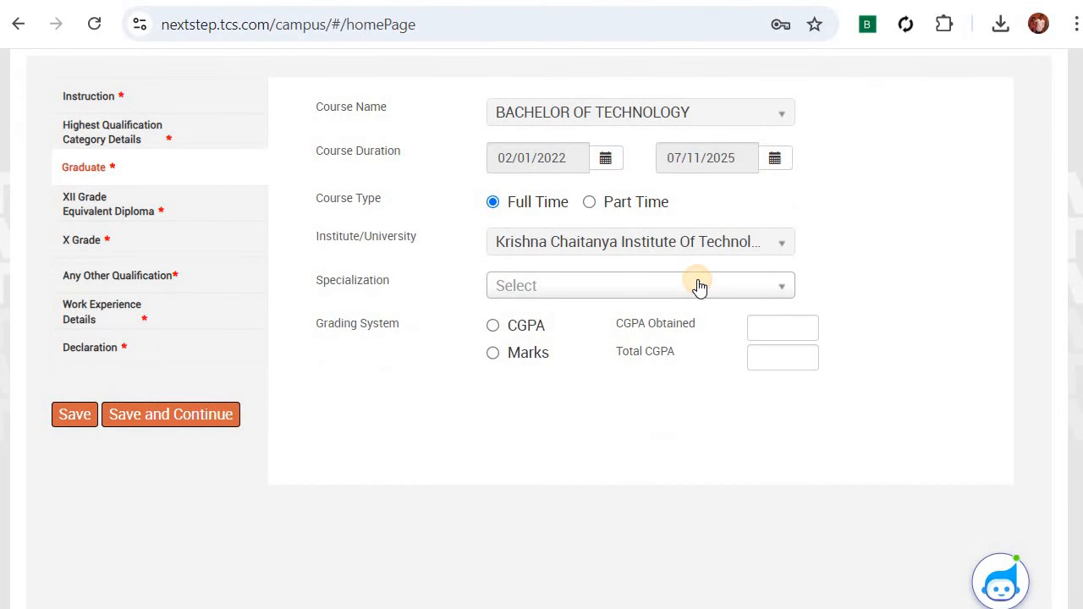
pyautogui.click(699, 286)
pyautogui.scroll(-4, 605, 495)
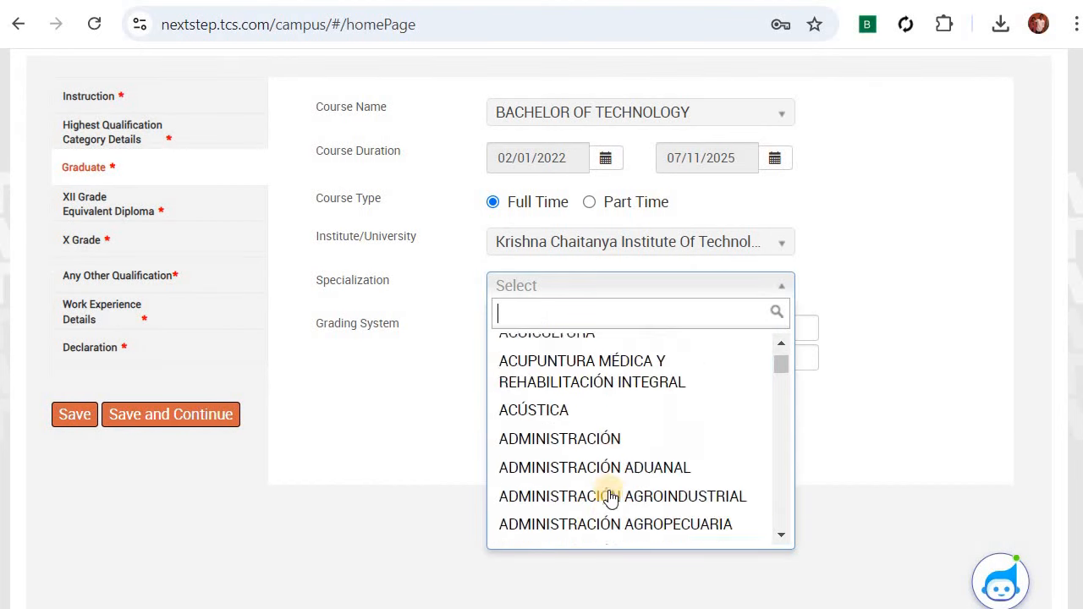
pyautogui.scroll(-10, 611, 498)
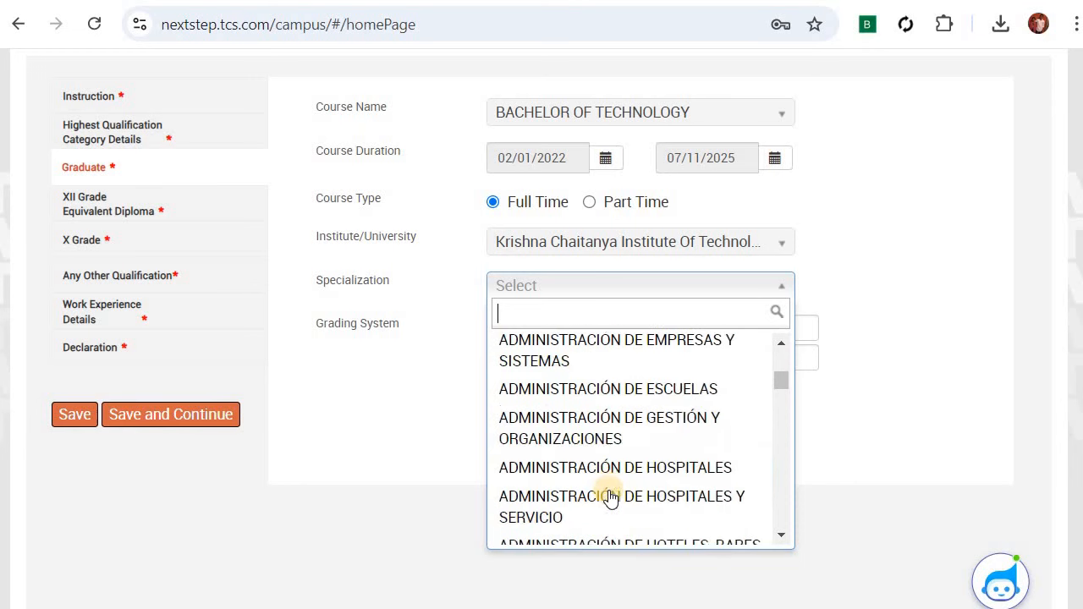
pyautogui.scroll(-10, 611, 497)
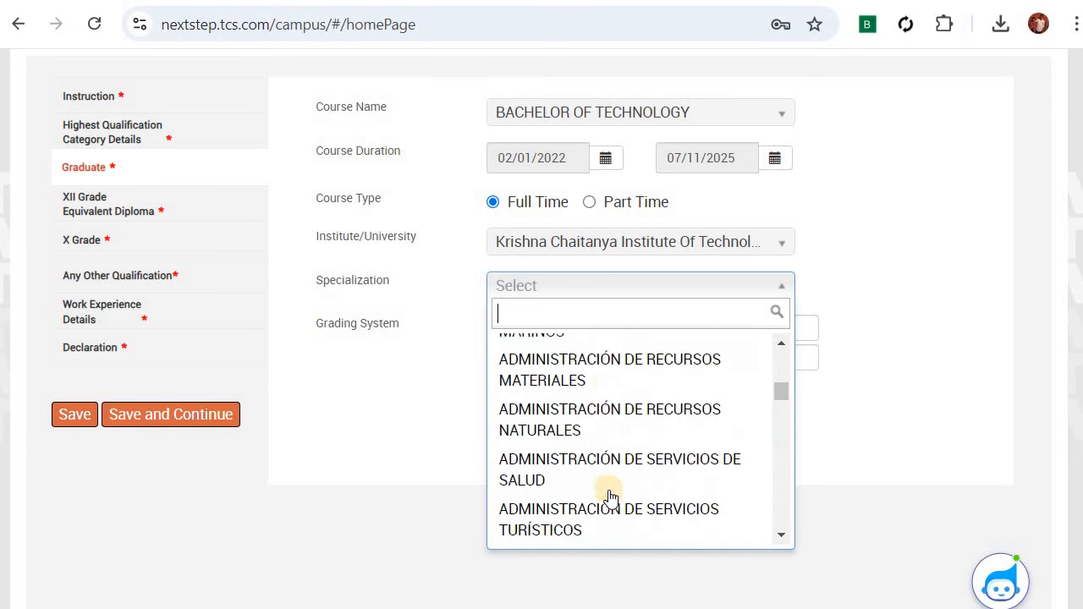
pyautogui.press('Down')
pyautogui.press('Down')
pyautogui.press('Down')
pyautogui.press('Up')
pyautogui.press('Up')
pyautogui.press('Up')
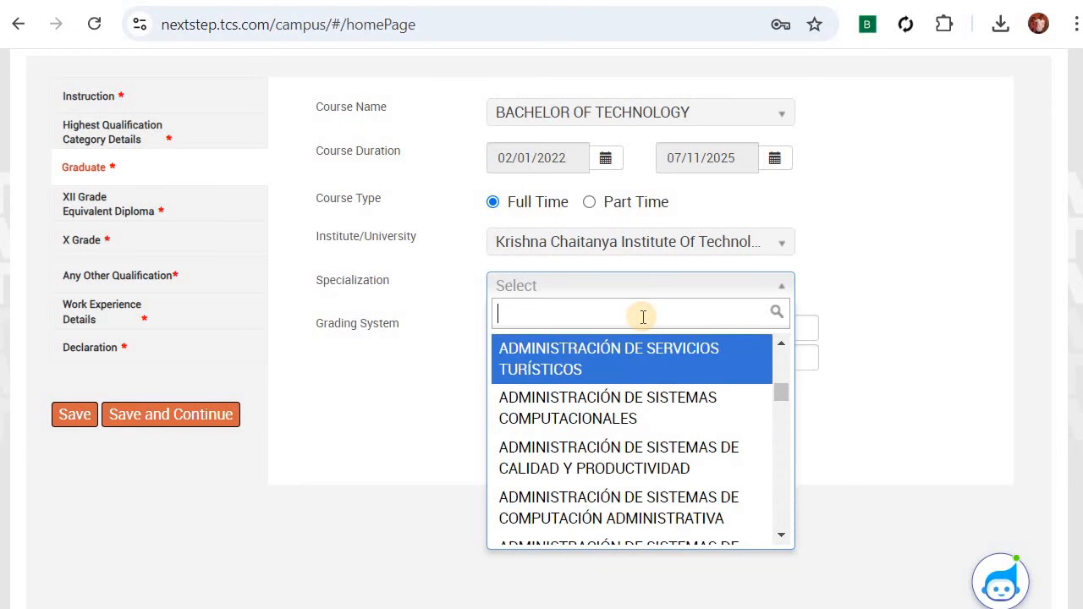
pyautogui.write('comp')
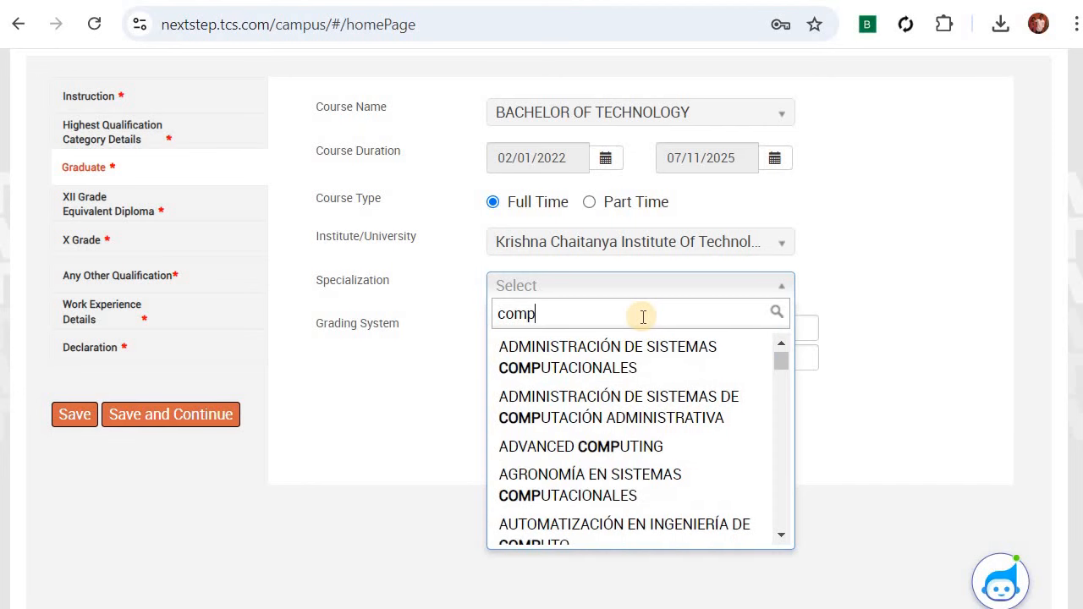
pyautogui.write('uter')
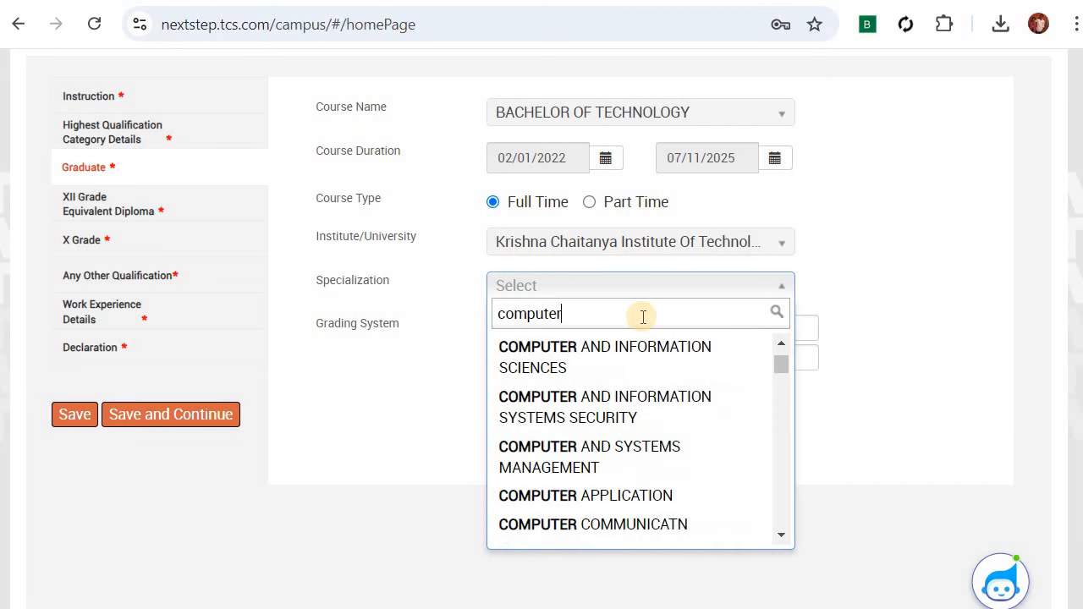
pyautogui.write(' science')
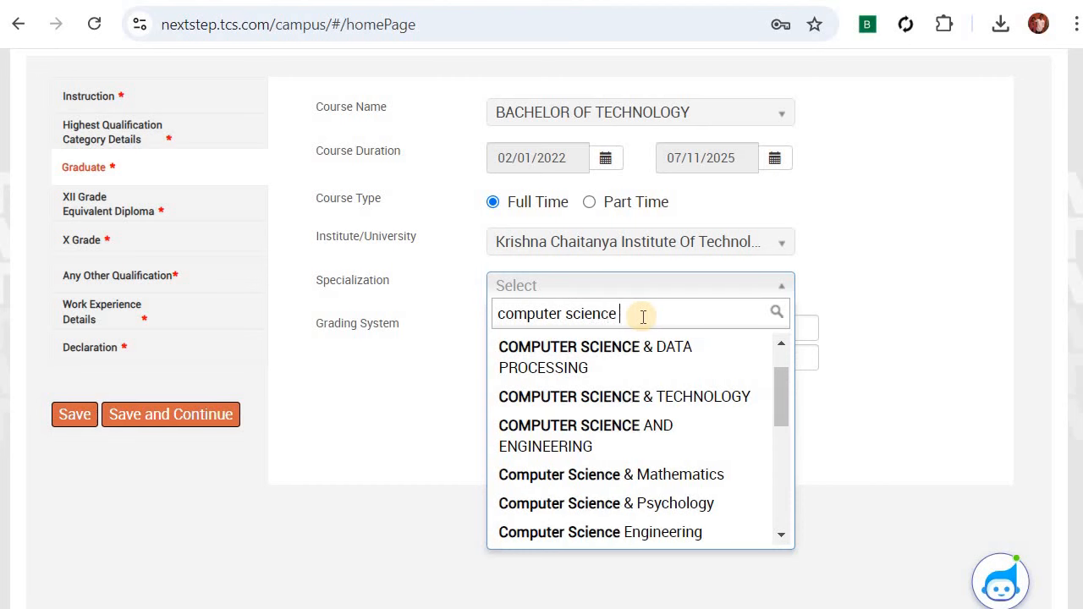
pyautogui.click(605, 437)
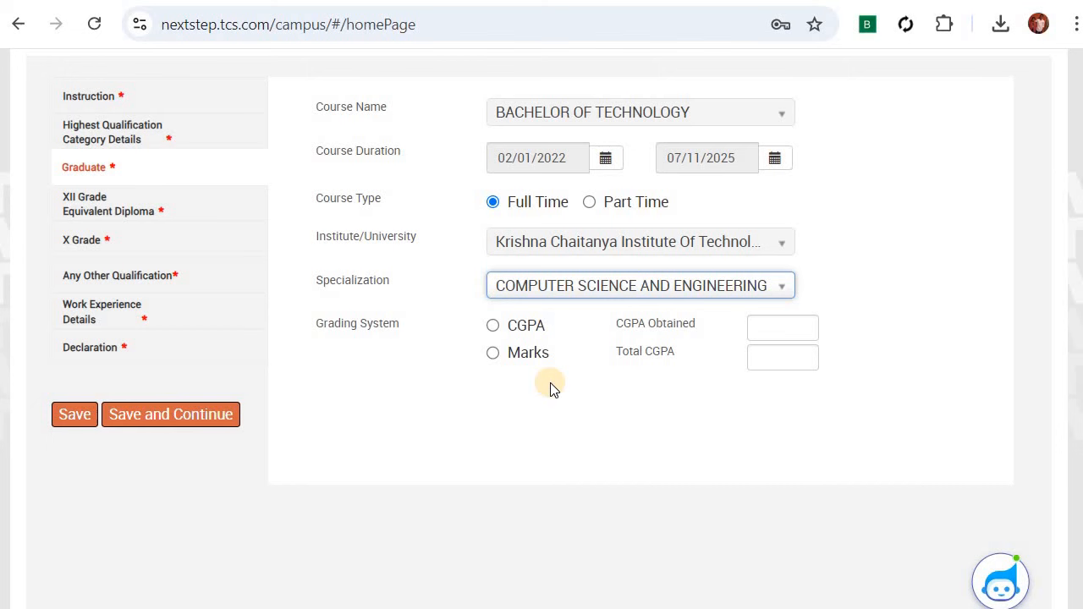
# Record CGPA 8.05 out of 10.00 (75.98%), then save and continue.
pyautogui.click(493, 327)
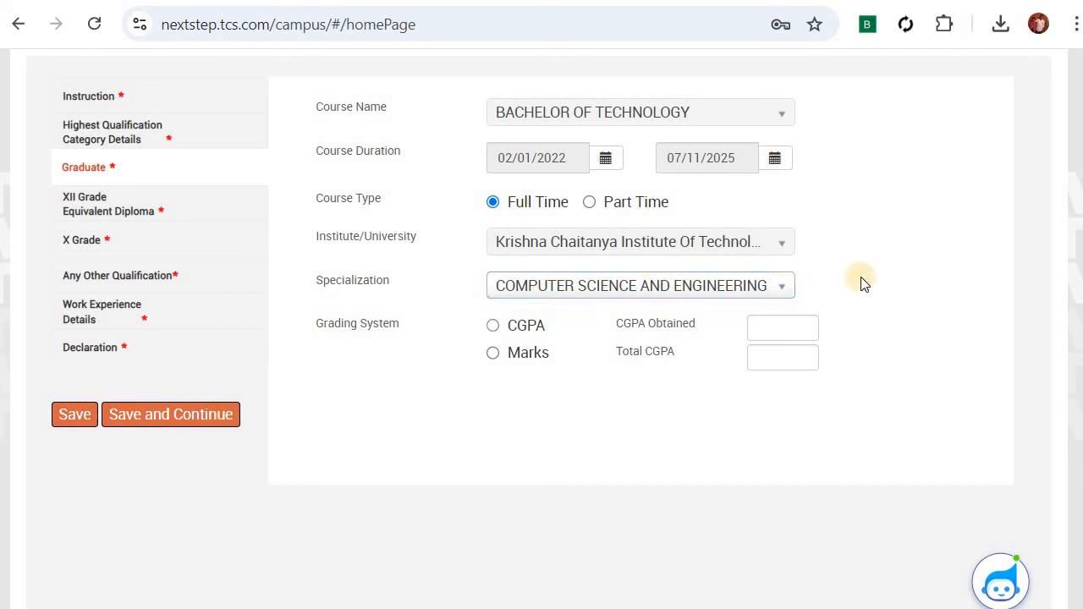
pyautogui.click(749, 328)
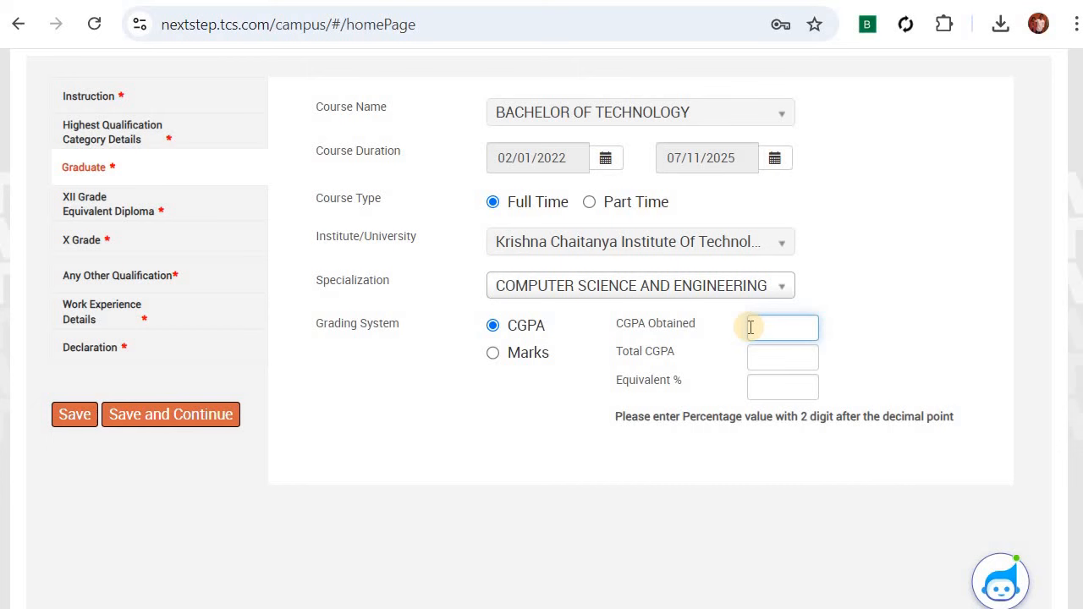
pyautogui.write('8.05')
pyautogui.click(777, 358)
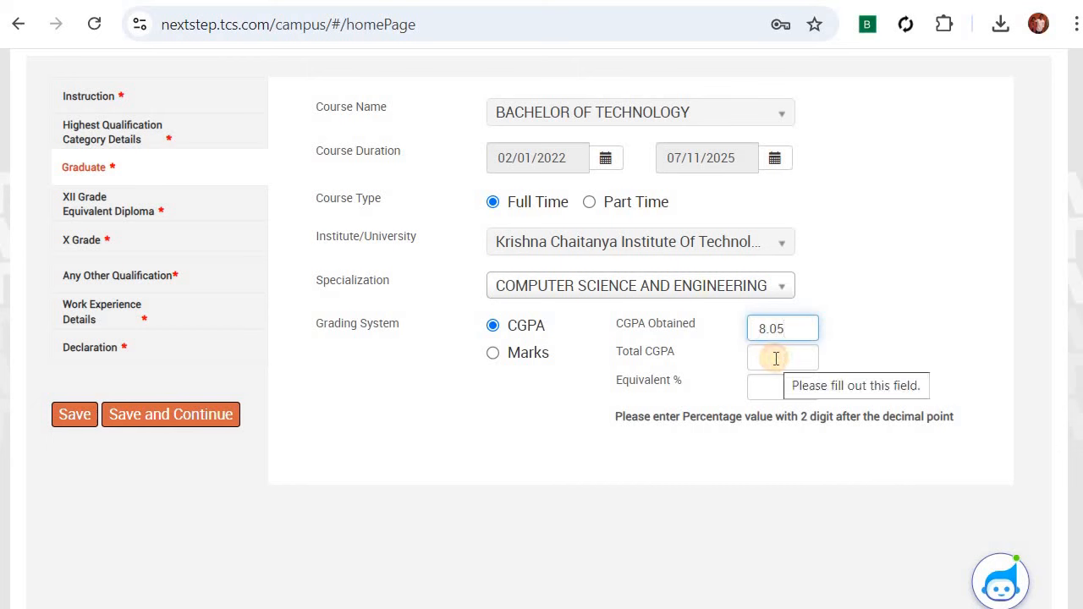
pyautogui.write('1')
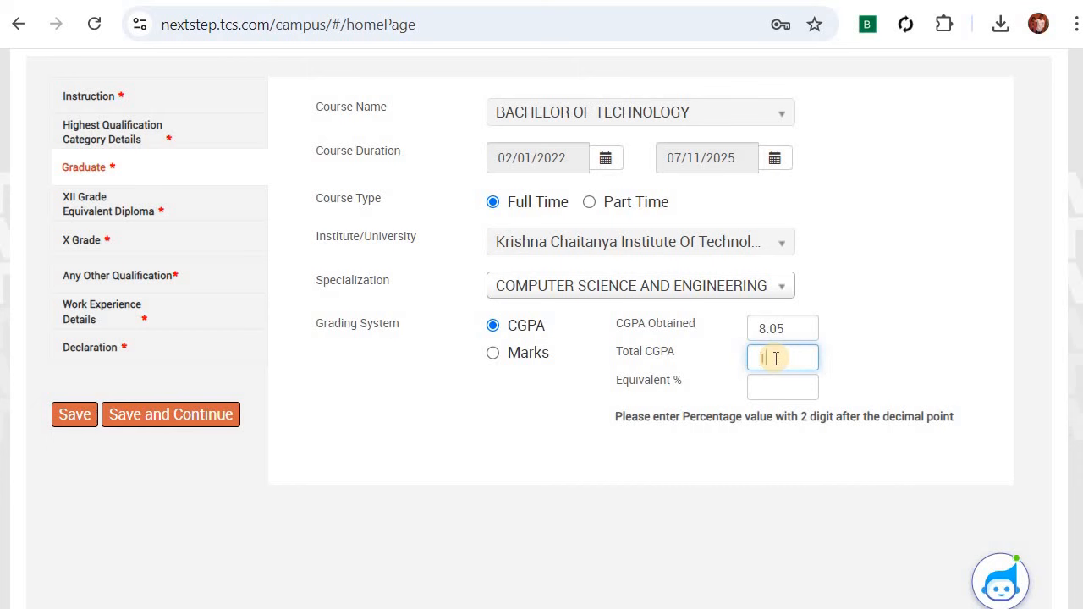
pyautogui.write('0.00')
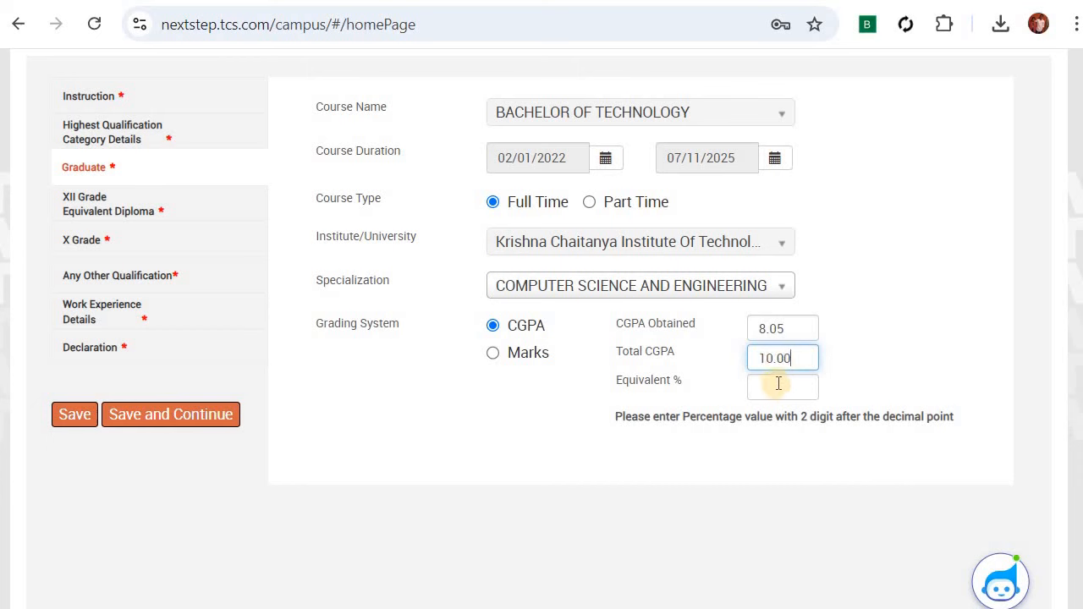
pyautogui.click(778, 383)
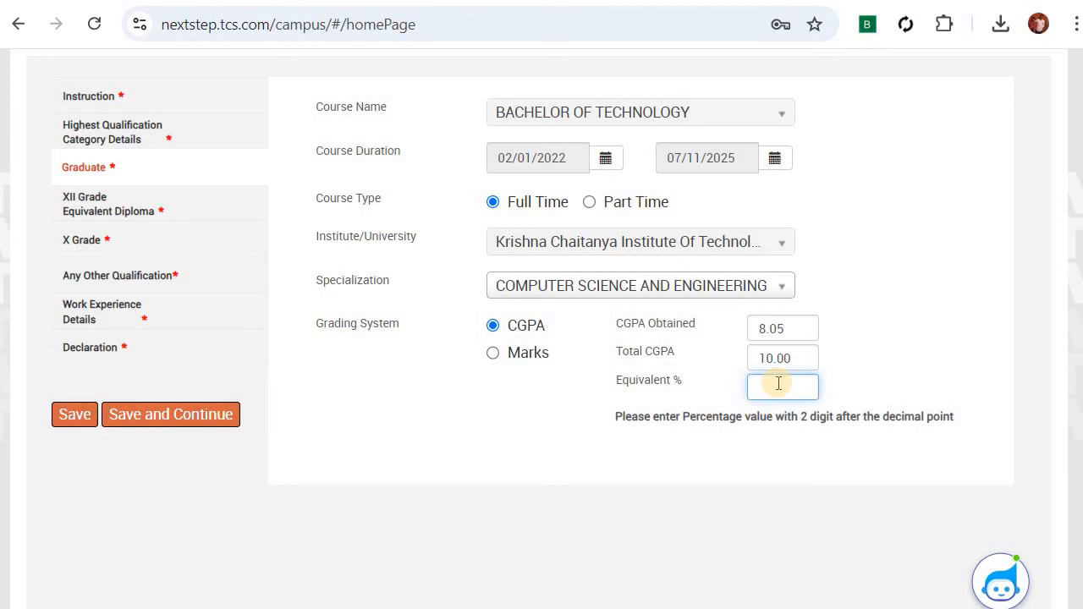
pyautogui.write('75.98')
pyautogui.scroll(-1, 737, 459)
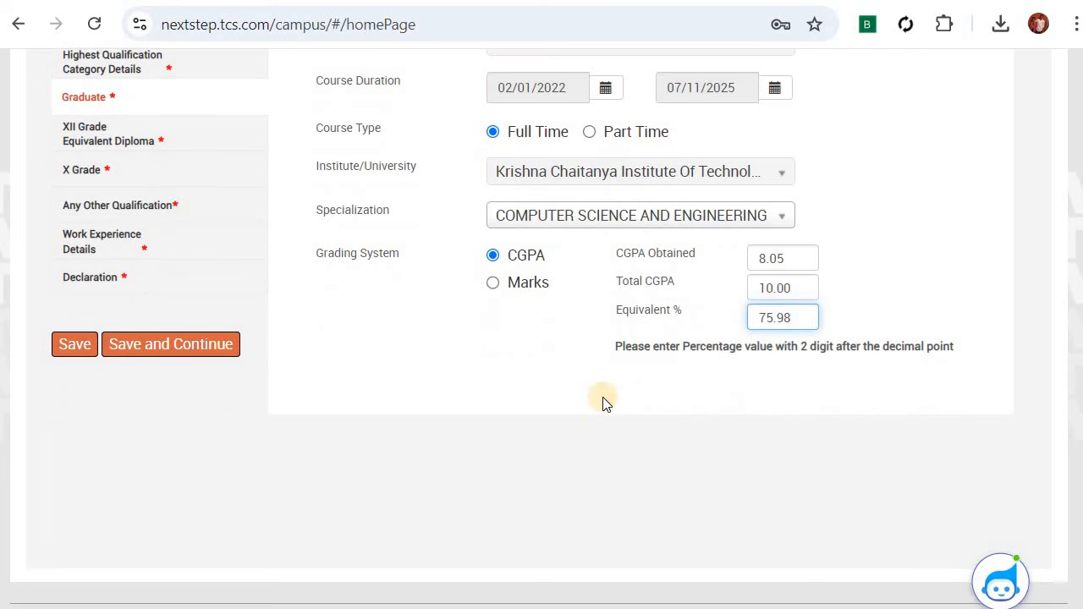
pyautogui.click(78, 355)
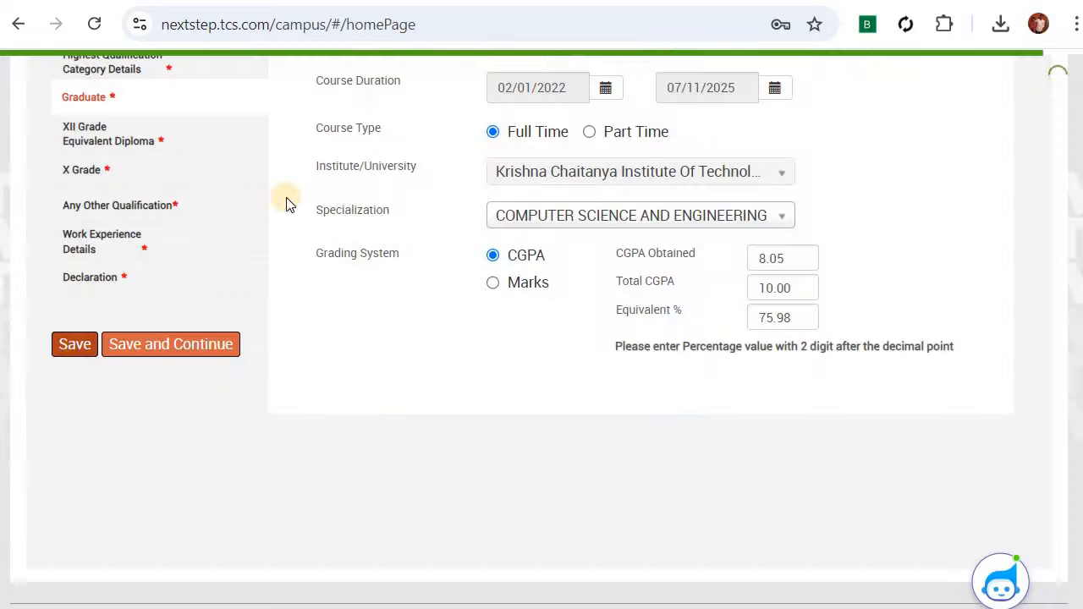
pyautogui.click(222, 345)
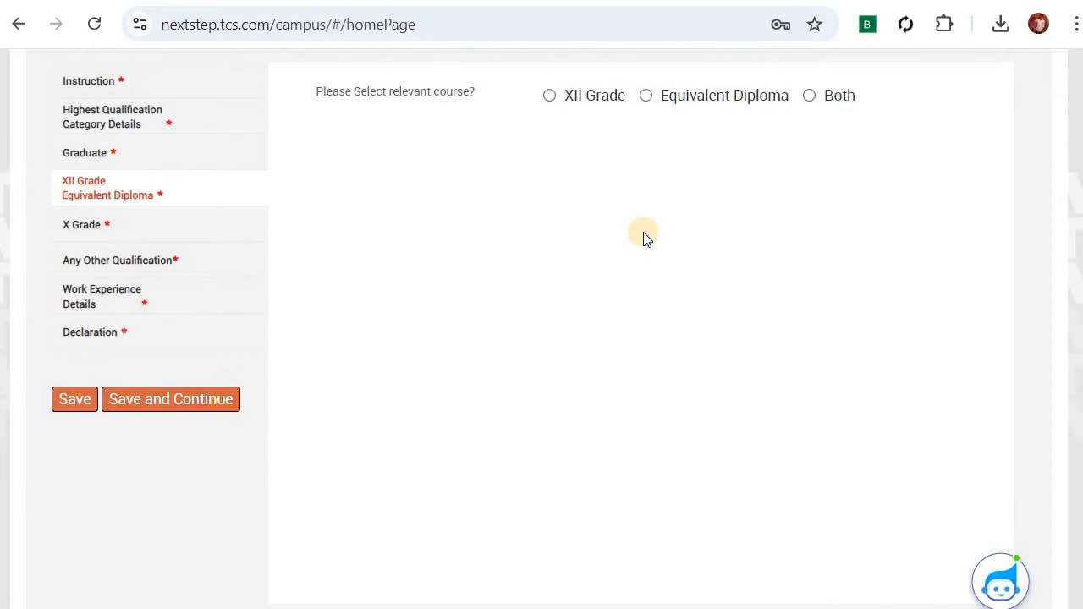
# Scroll through the XII Grade / Equivalent Diploma section to review its course options.
pyautogui.scroll(1, 635, 288)
pyautogui.scroll(1, 578, 435)
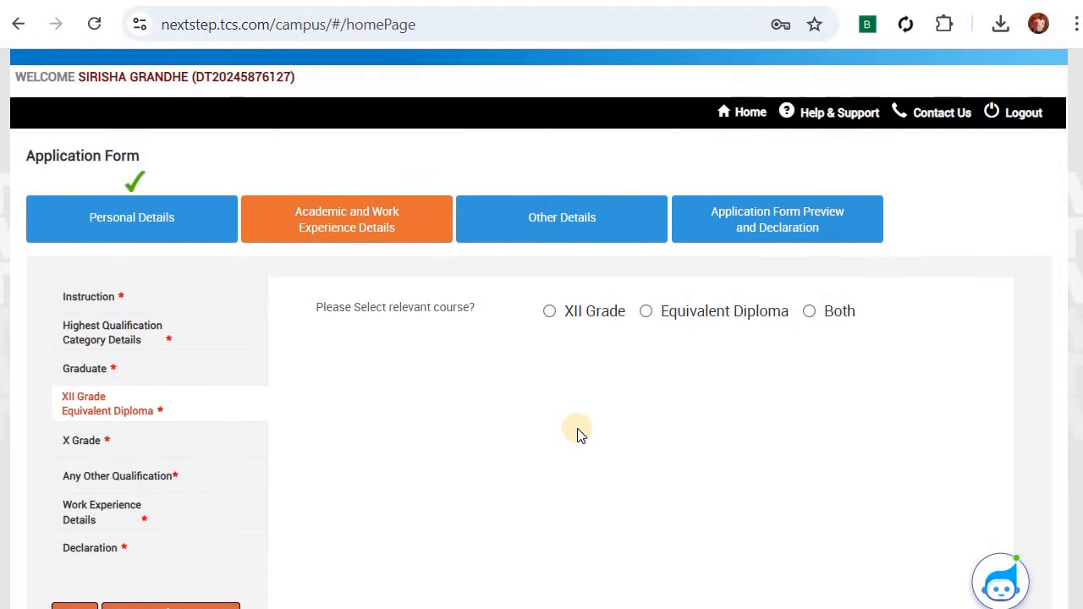
pyautogui.scroll(-1, 648, 314)
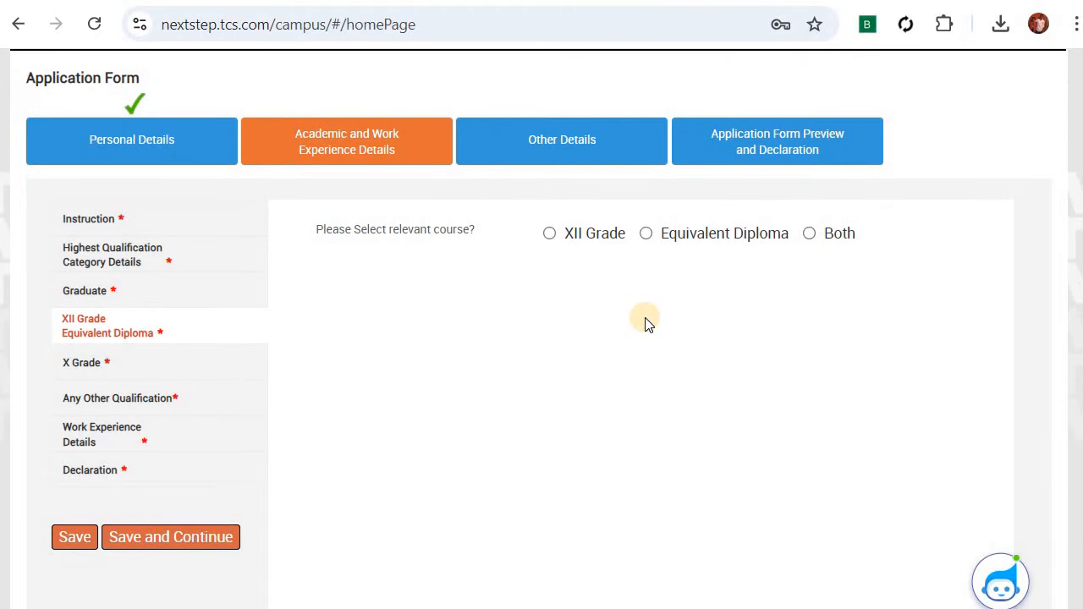
pyautogui.scroll(-1, 646, 322)
pyautogui.scroll(1, 659, 283)
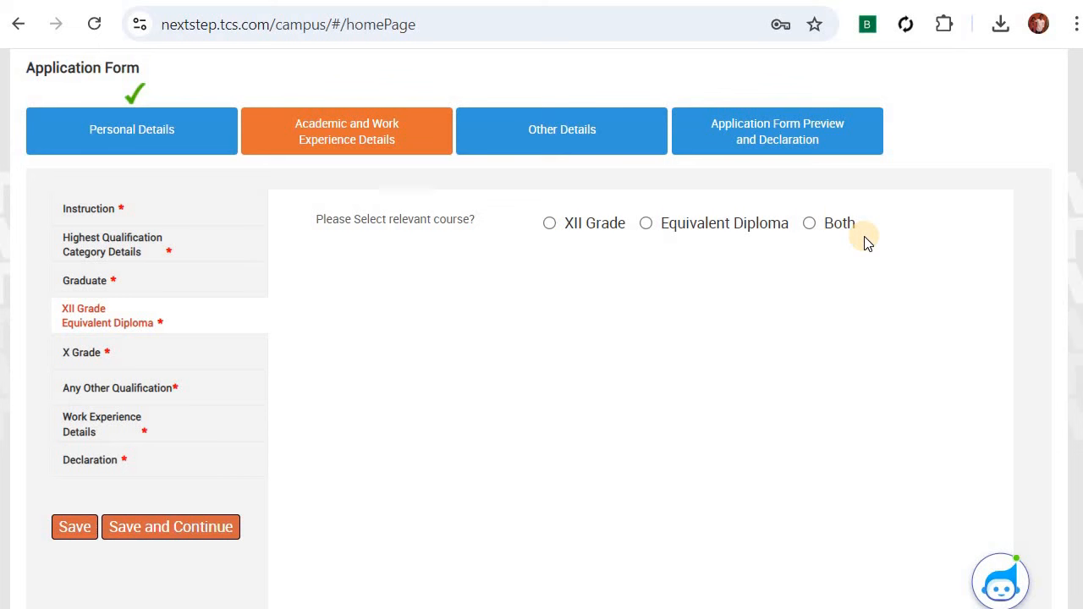
# Choose XII Grade with specialization MPC, paste SRI GOWTHAMJUNIOR COLLEGE, and set State Board.
pyautogui.click(550, 222)
pyautogui.click(546, 290)
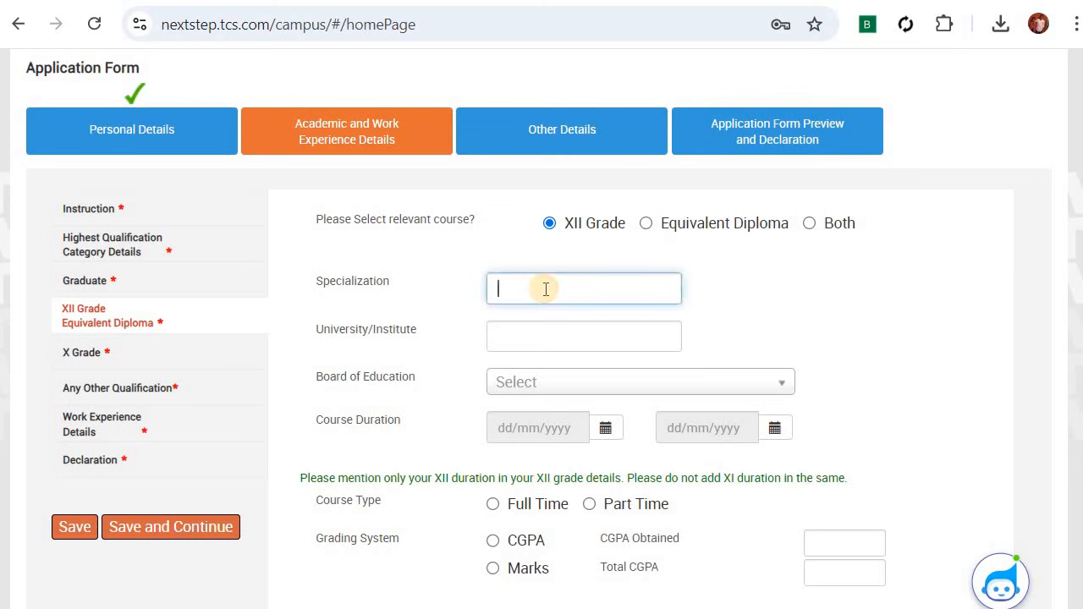
pyautogui.write('m')
pyautogui.press('BackSpace')
pyautogui.write('MPC')
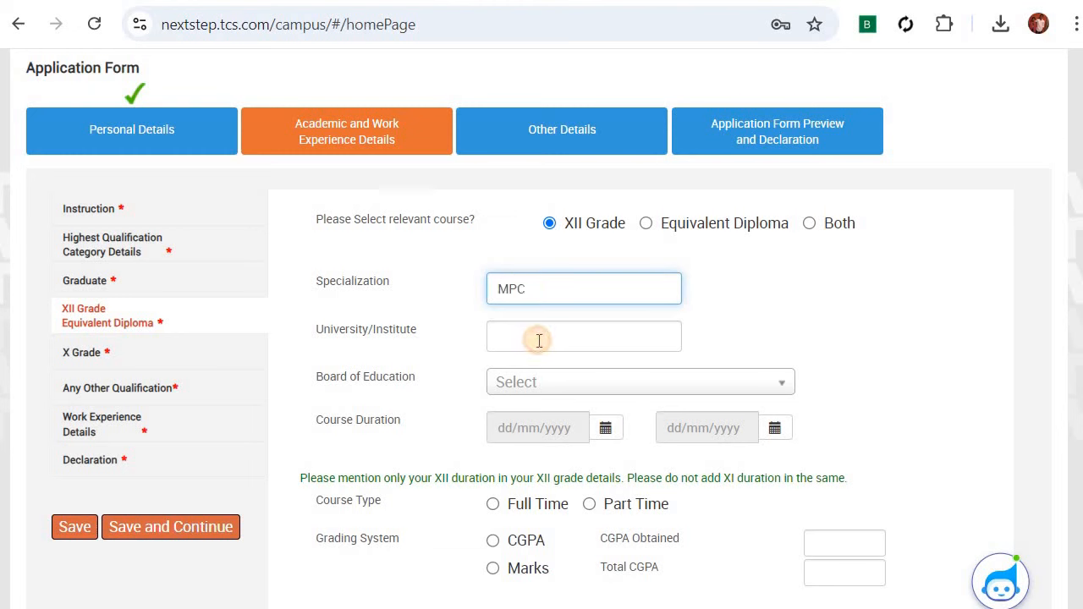
pyautogui.click(539, 340)
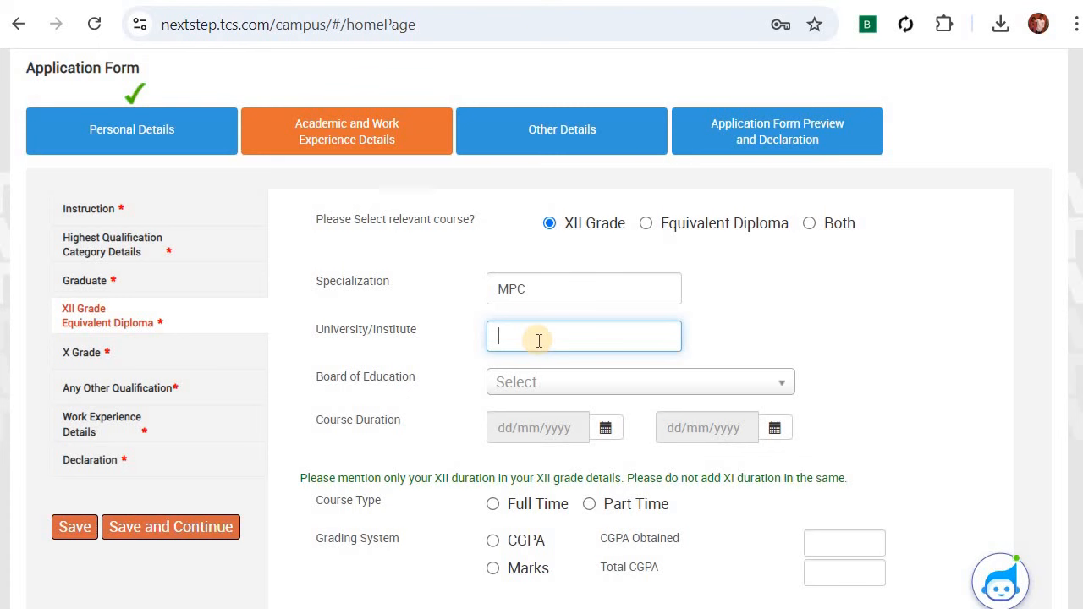
pyautogui.write('SRI GOWTHAMJUNIOR COLLEGE')
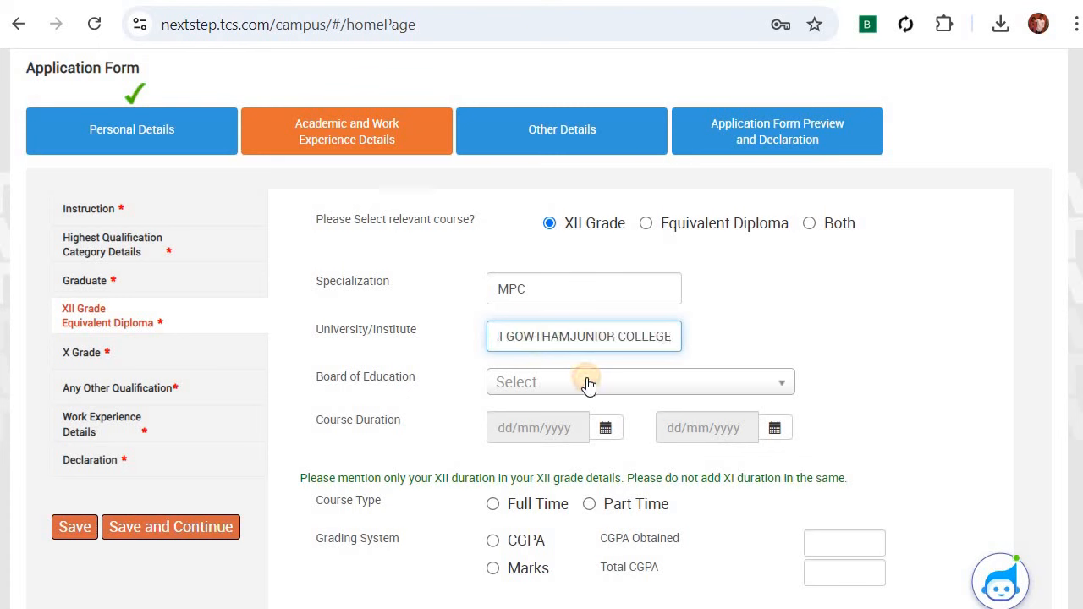
pyautogui.click(587, 382)
pyautogui.click(587, 453)
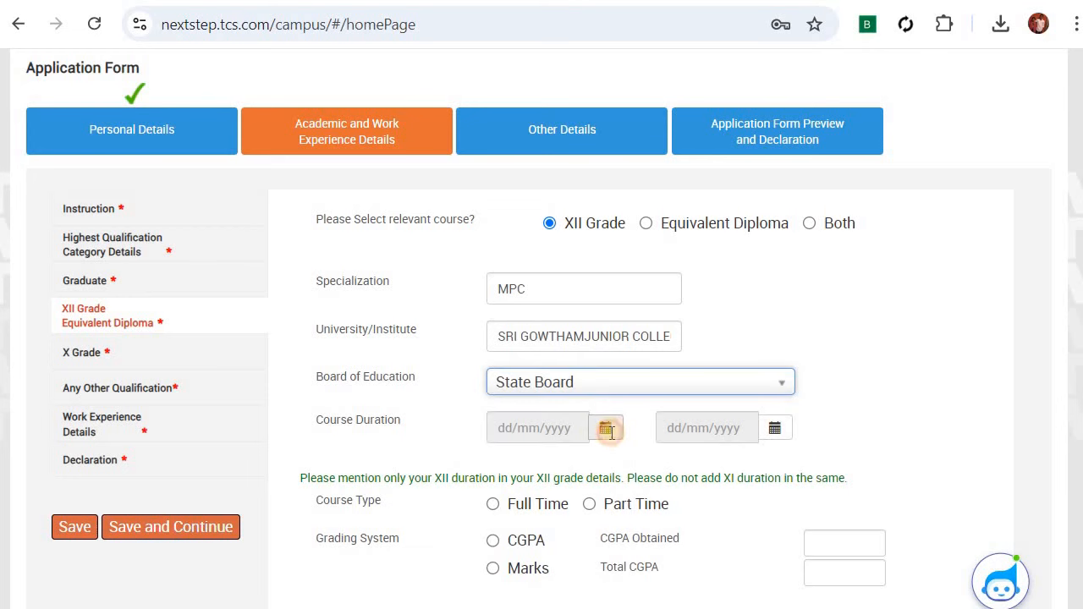
# Set the XII Grade course start date to 04/06/2020 using the calendar.
pyautogui.click(605, 429)
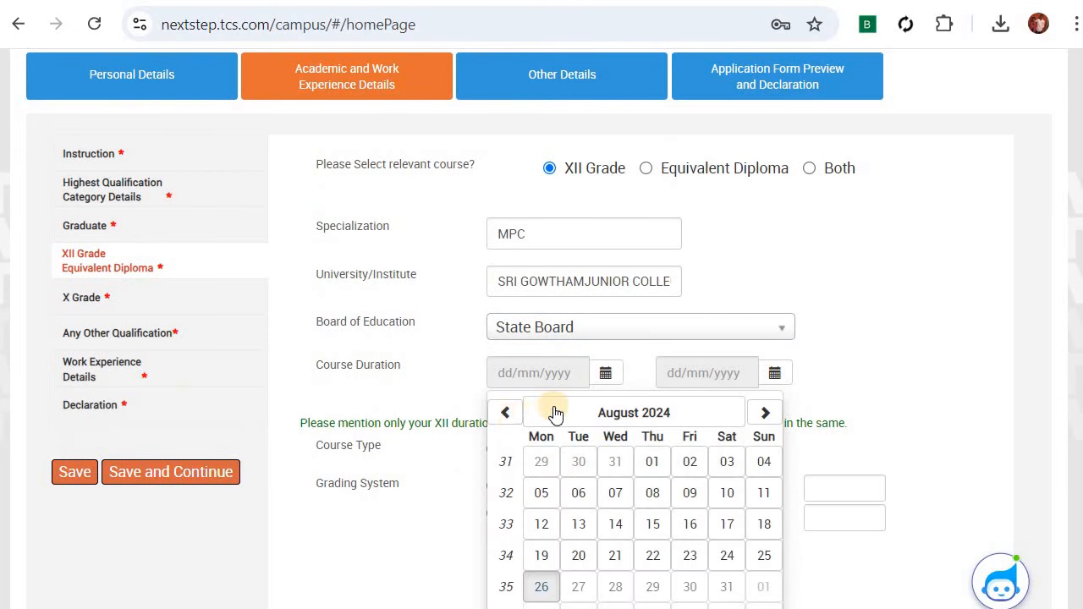
pyautogui.click(656, 414)
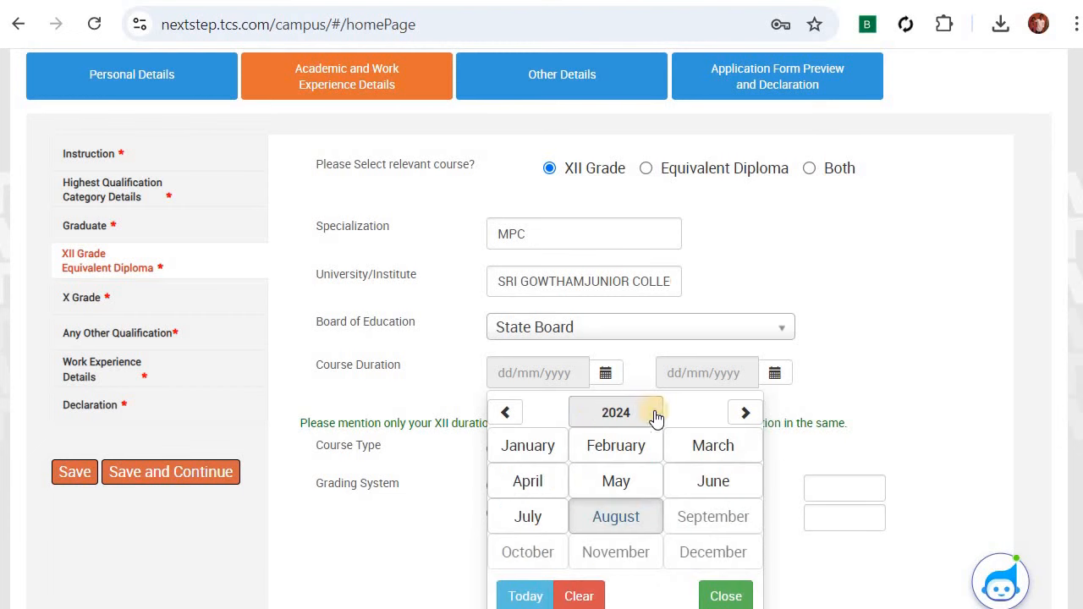
pyautogui.click(506, 412)
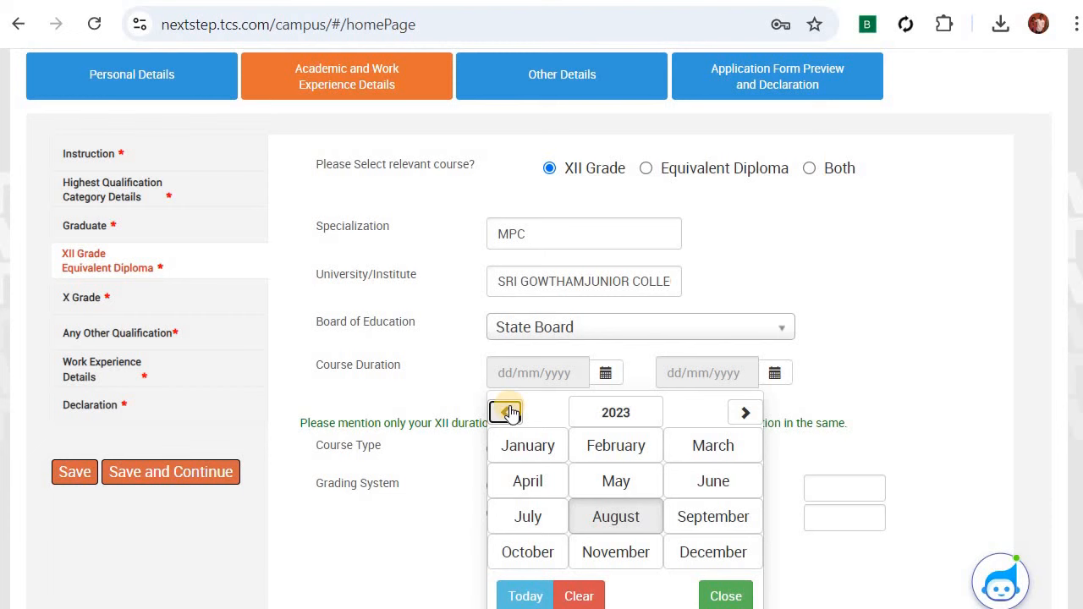
pyautogui.click(440, 387)
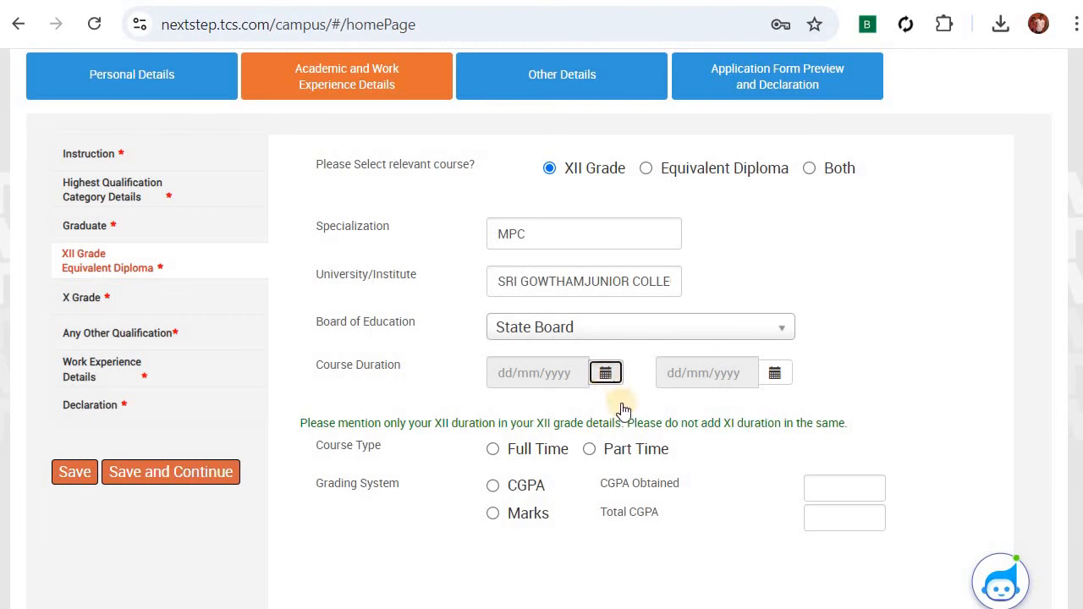
pyautogui.click(606, 377)
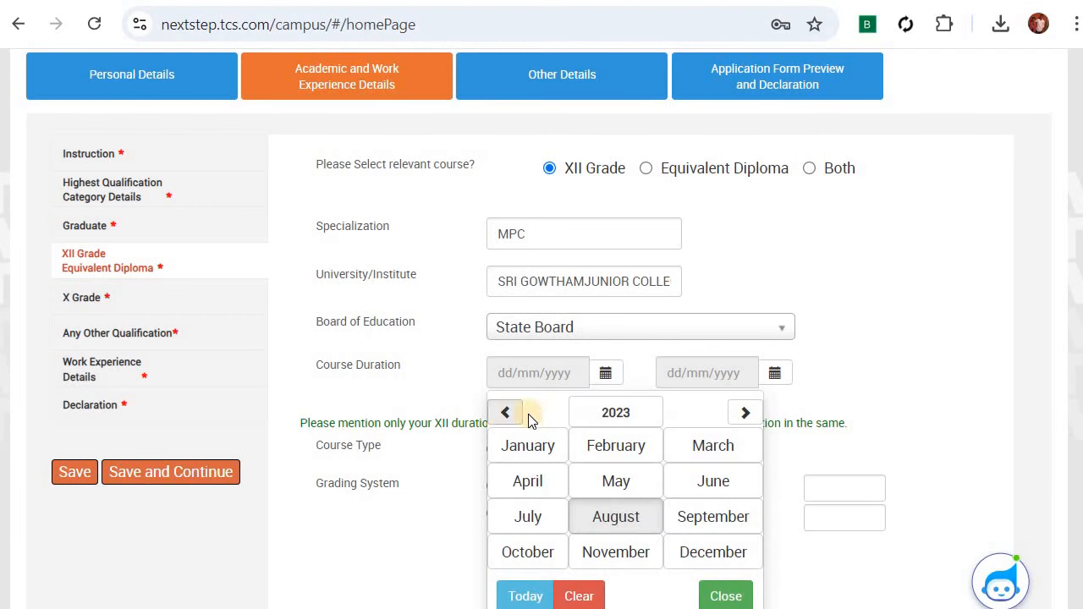
pyautogui.click(500, 415)
pyautogui.click(502, 413)
pyautogui.click(501, 414)
pyautogui.click(715, 479)
pyautogui.click(653, 461)
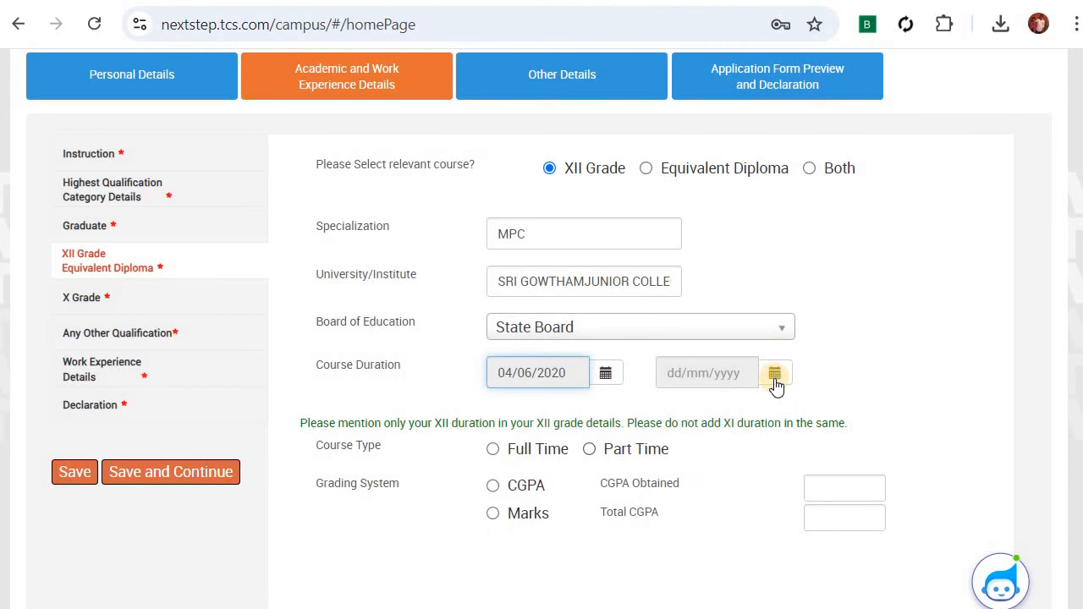
# Set the XII Grade course end date to 23/03/2021.
pyautogui.click(775, 373)
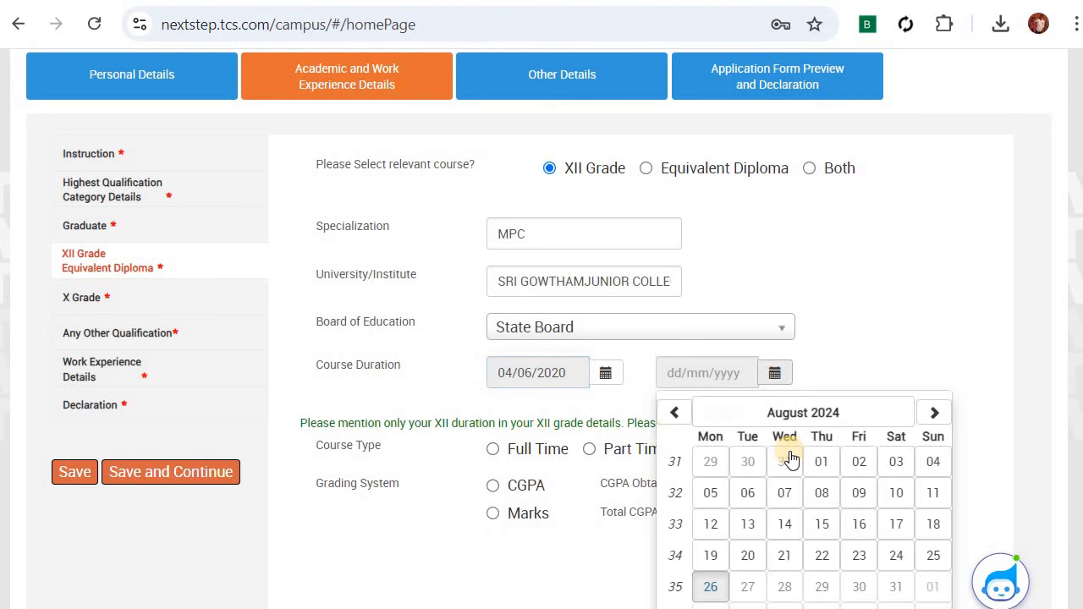
pyautogui.click(900, 412)
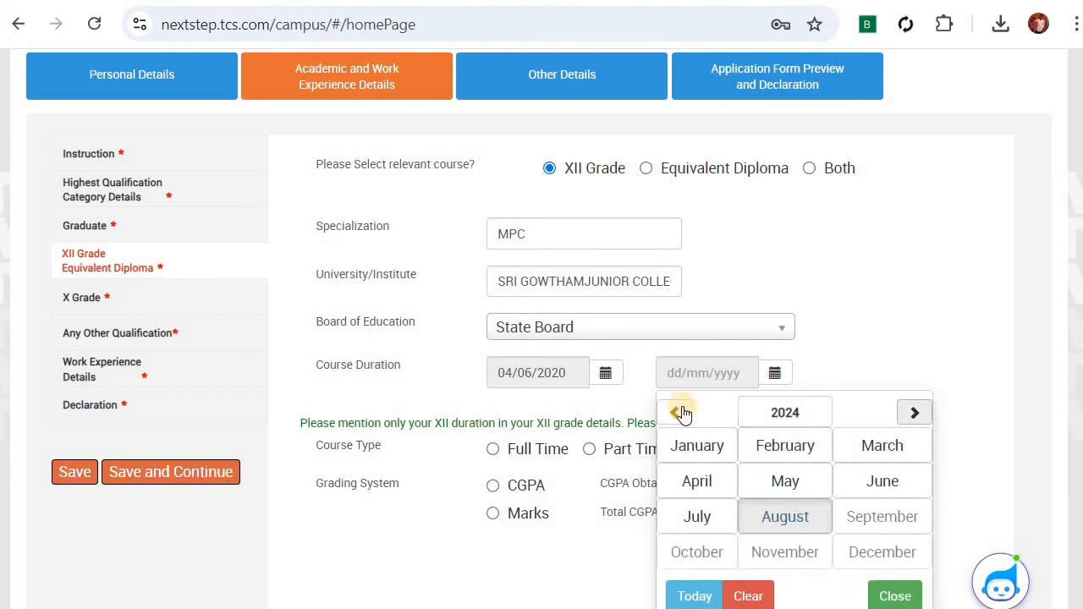
pyautogui.click(676, 412)
pyautogui.click(677, 412)
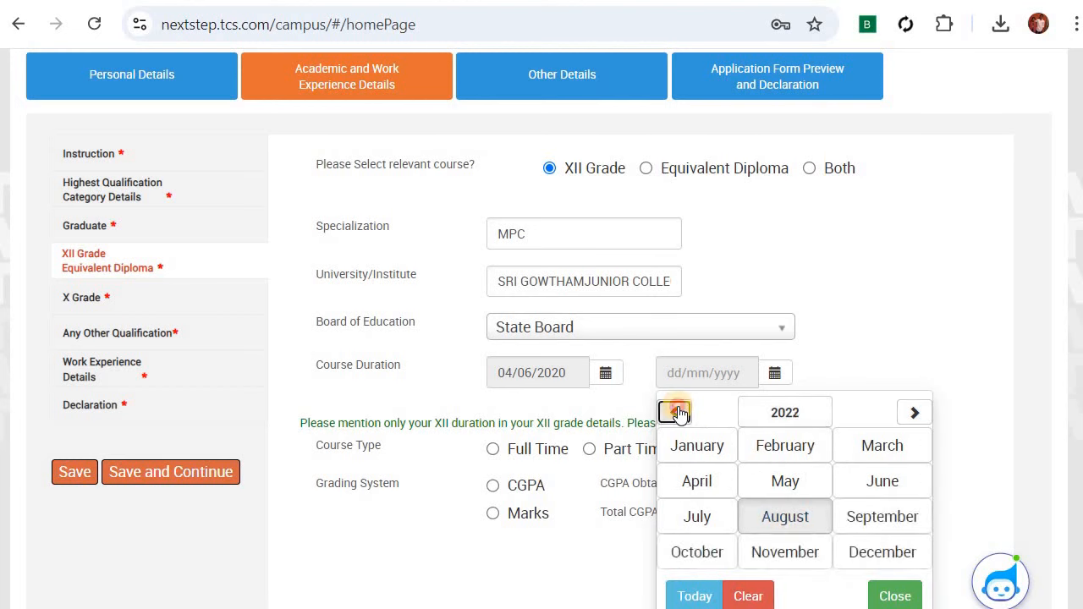
pyautogui.click(677, 412)
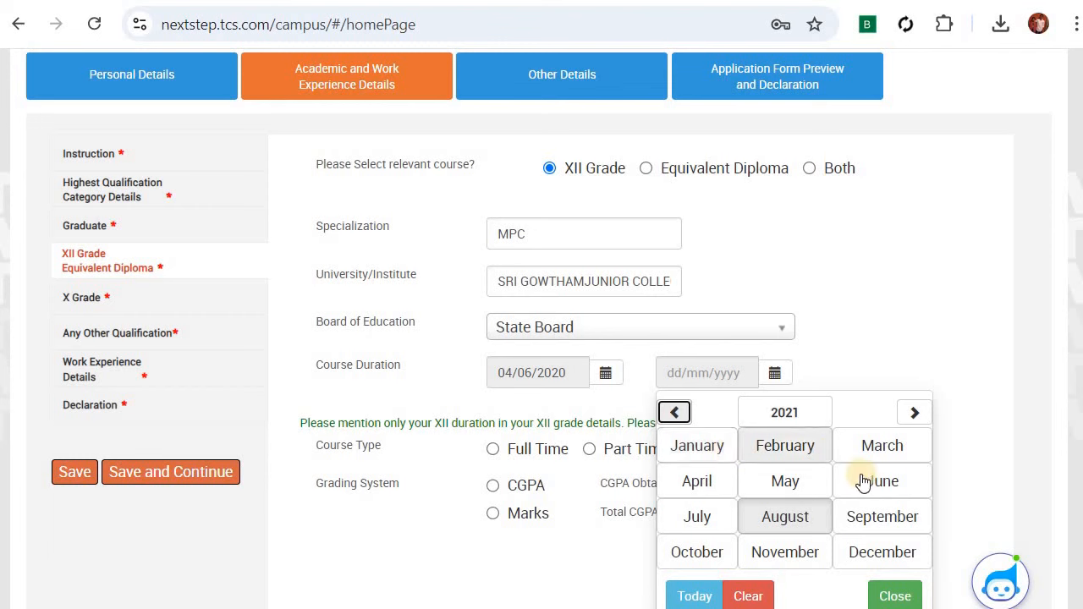
pyautogui.click(882, 445)
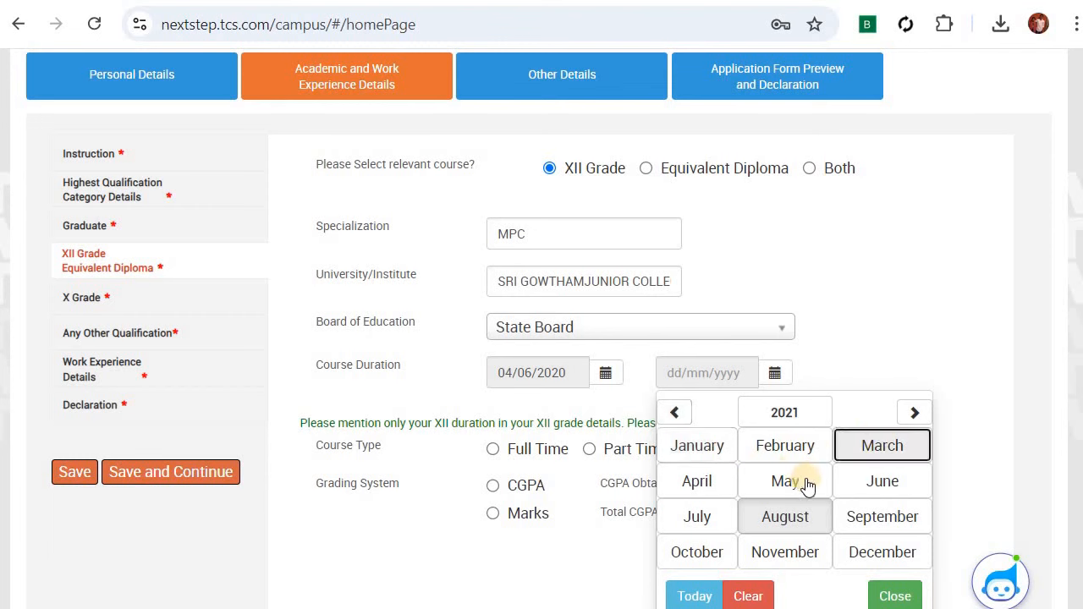
pyautogui.click(740, 554)
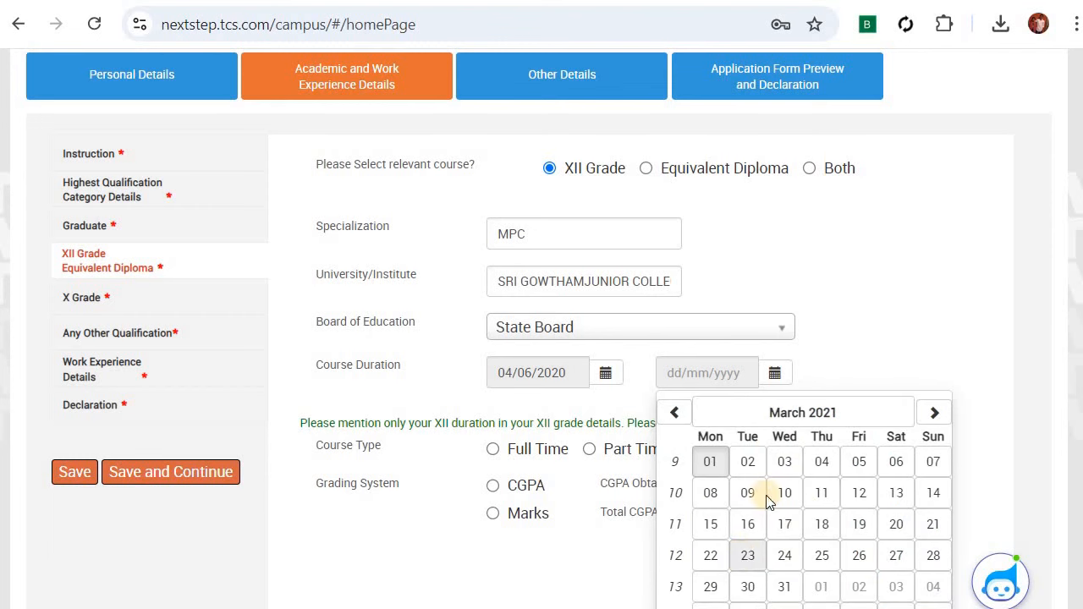
pyautogui.scroll(-1, 591, 450)
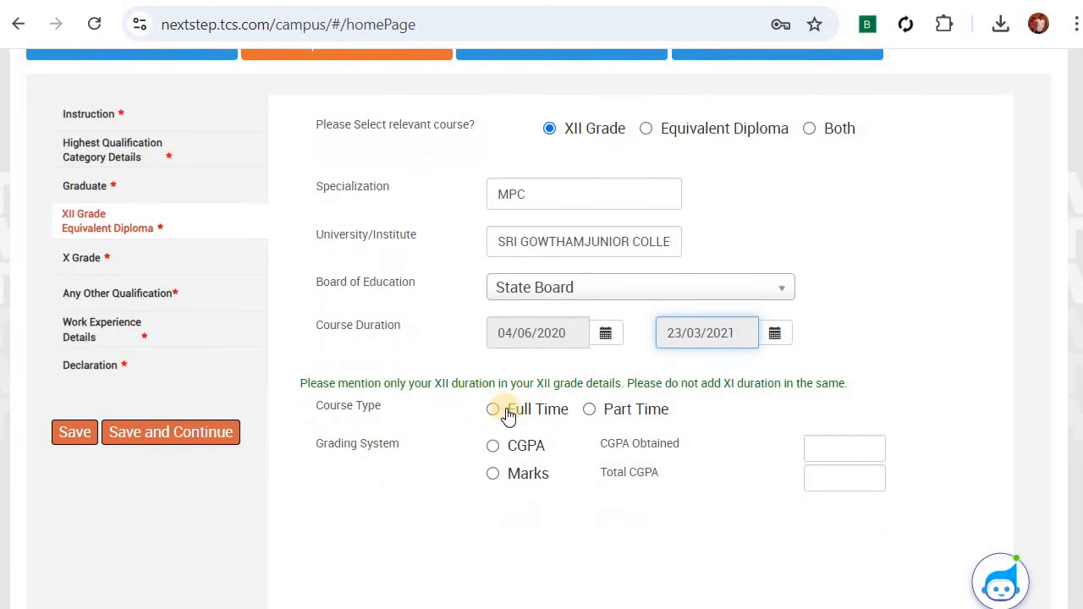
# Make XII Full Time with Marks grading, 756 of 1000 marks (75.60%), and save.
pyautogui.click(495, 410)
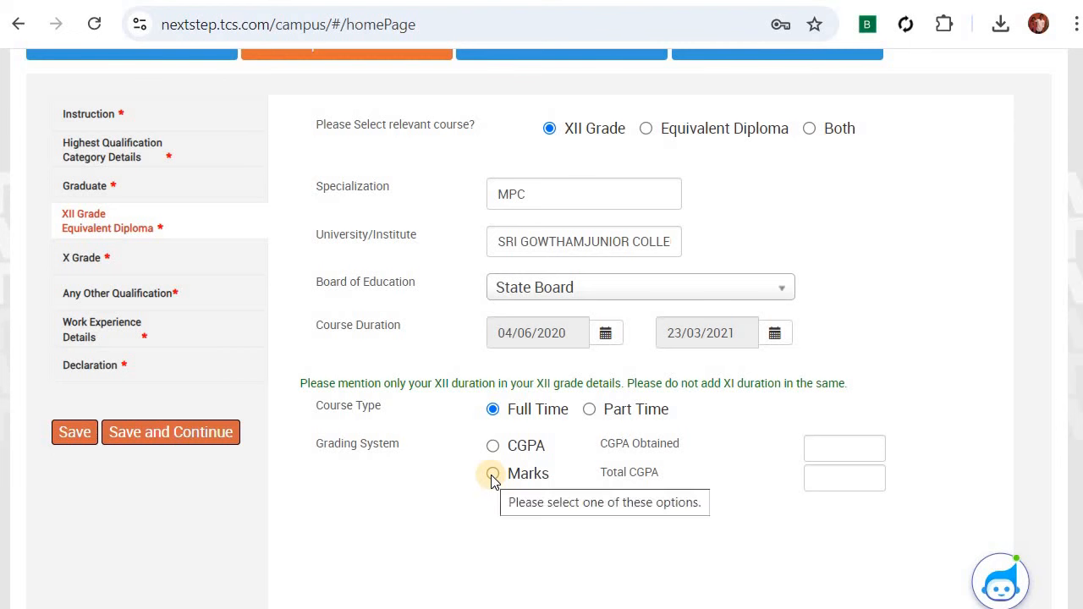
pyautogui.click(492, 474)
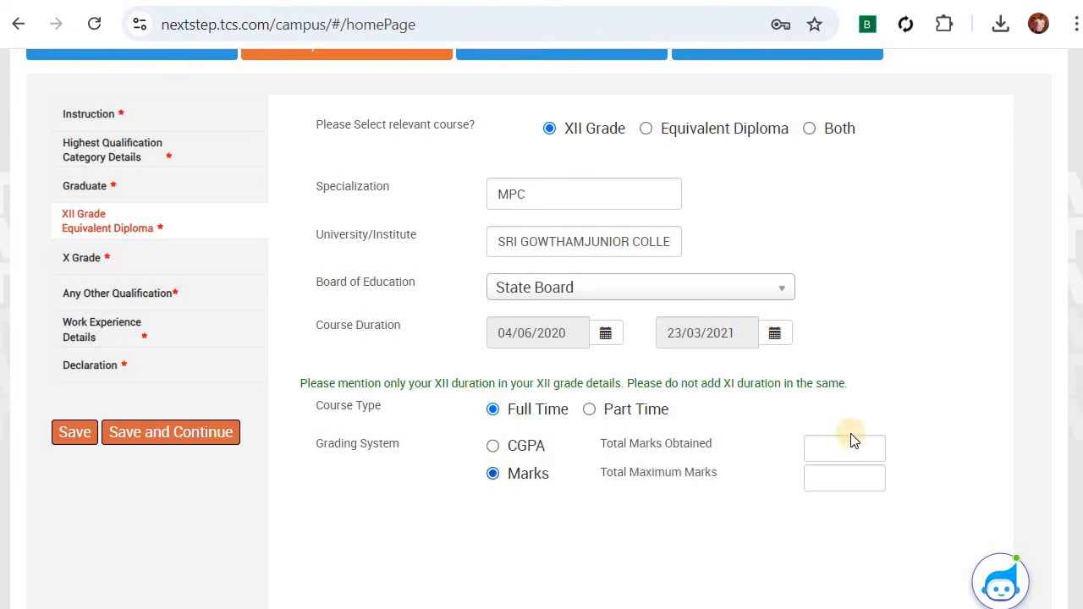
pyautogui.click(827, 446)
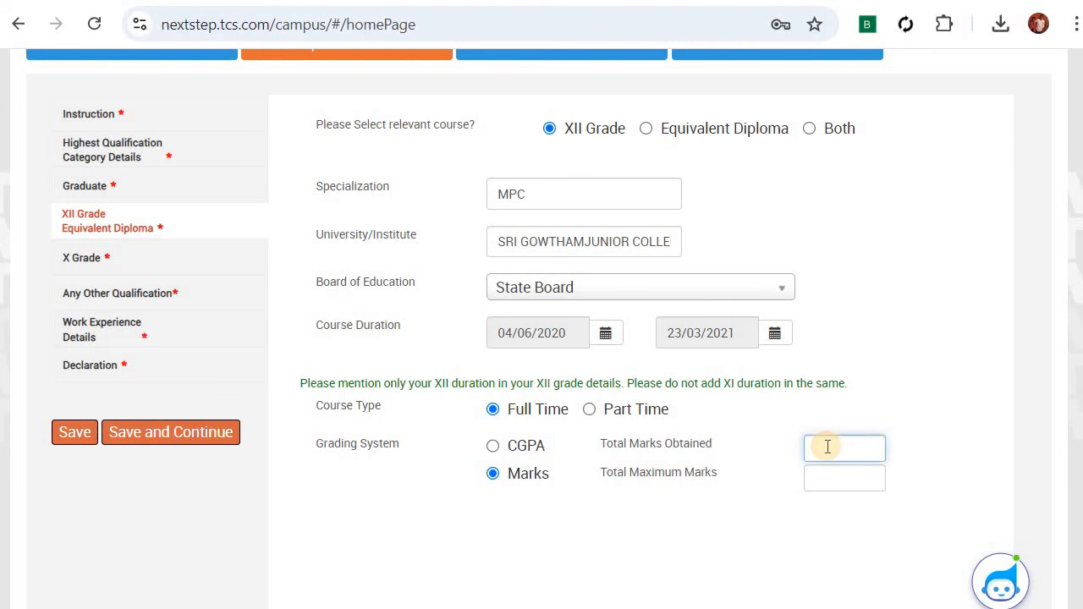
pyautogui.write('756')
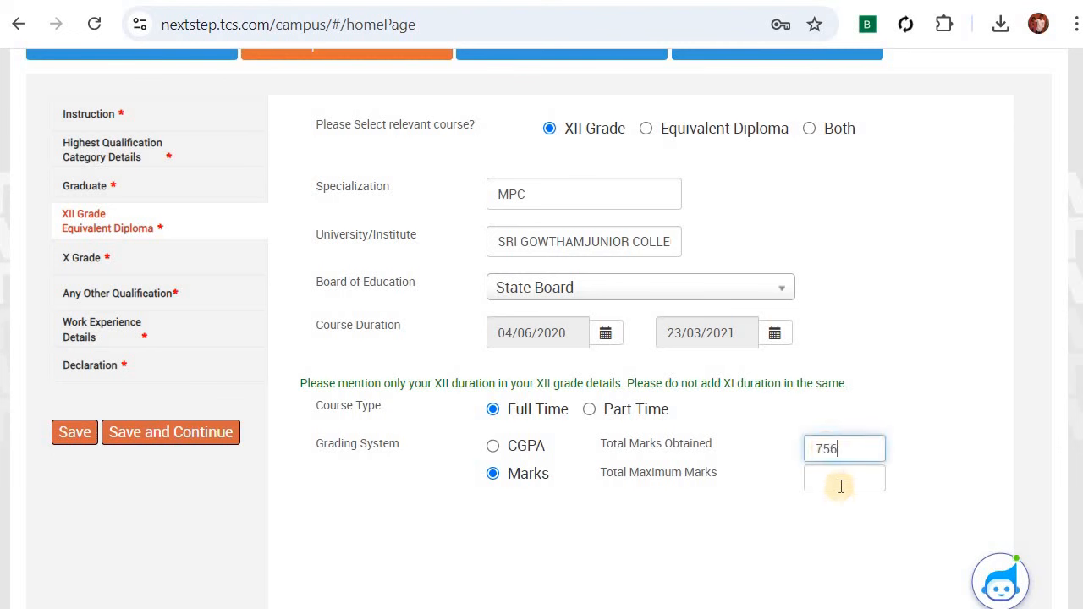
pyautogui.click(842, 477)
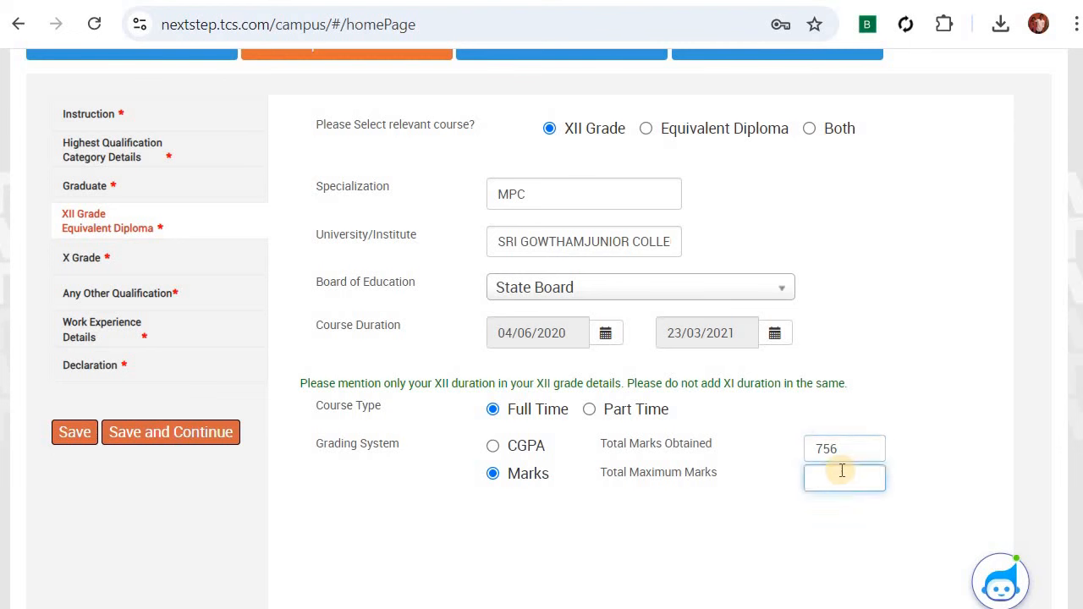
pyautogui.write('1000')
pyautogui.click(816, 522)
pyautogui.scroll(1, 508, 499)
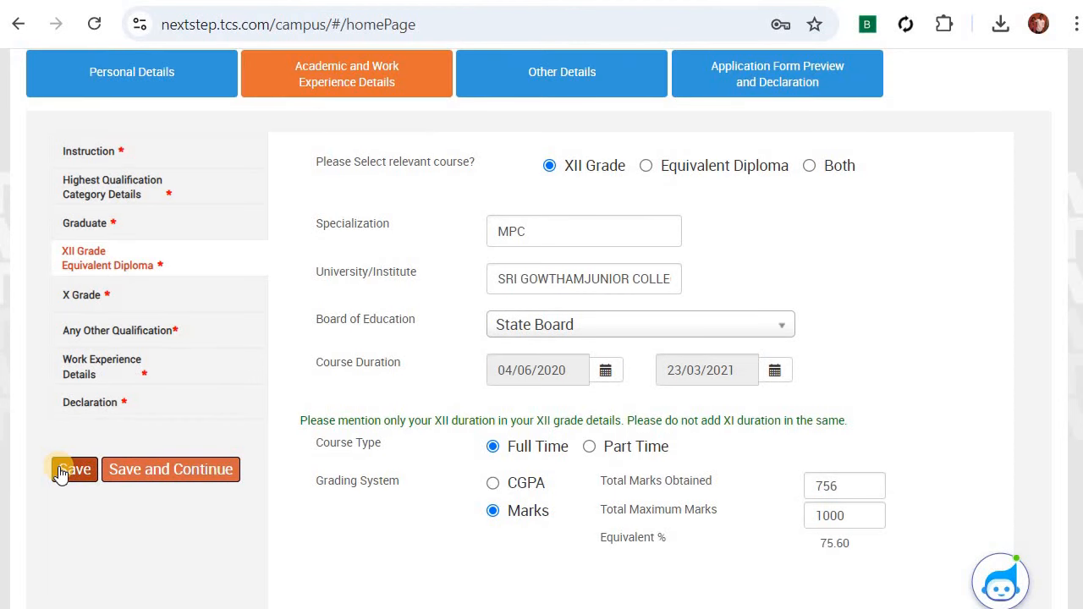
pyautogui.click(180, 471)
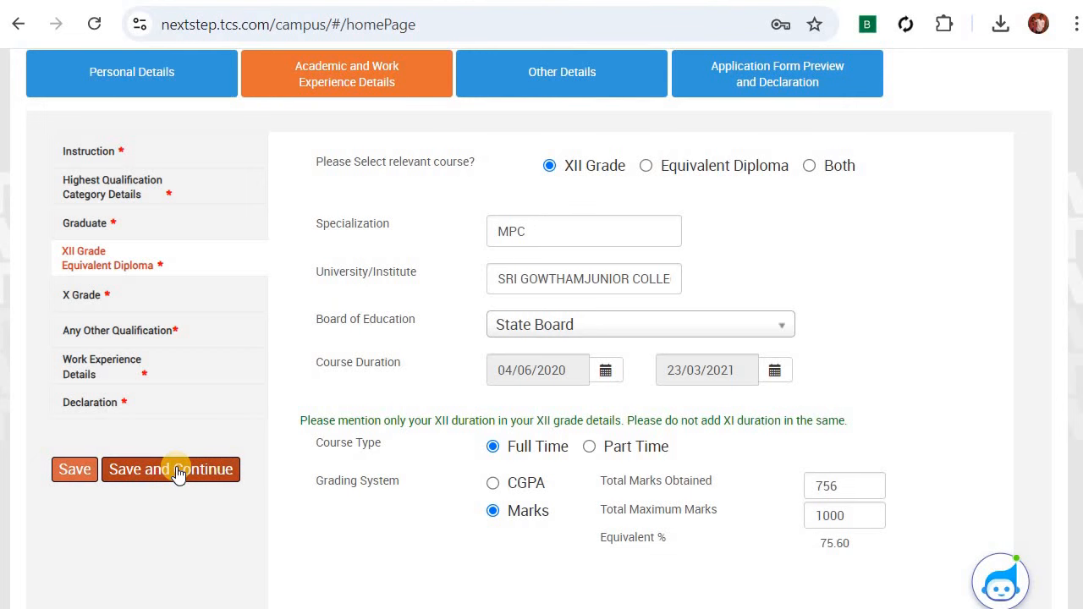
# Continue to the X Grade form and enter the Class X roll number.
pyautogui.click(177, 472)
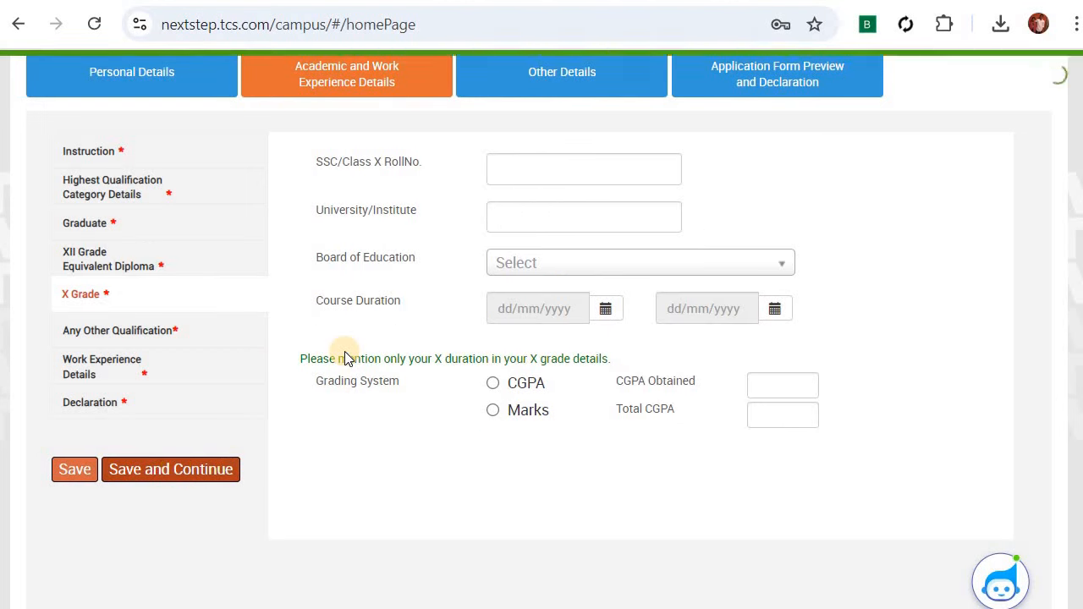
pyautogui.scroll(2, 345, 351)
pyautogui.scroll(-3, 346, 353)
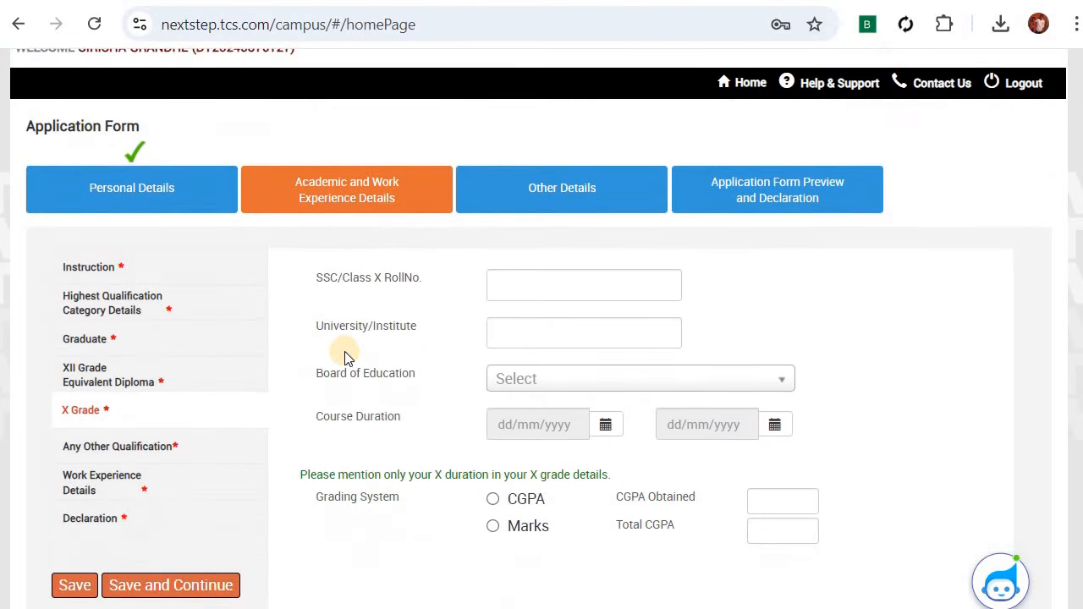
pyautogui.scroll(2, 570, 265)
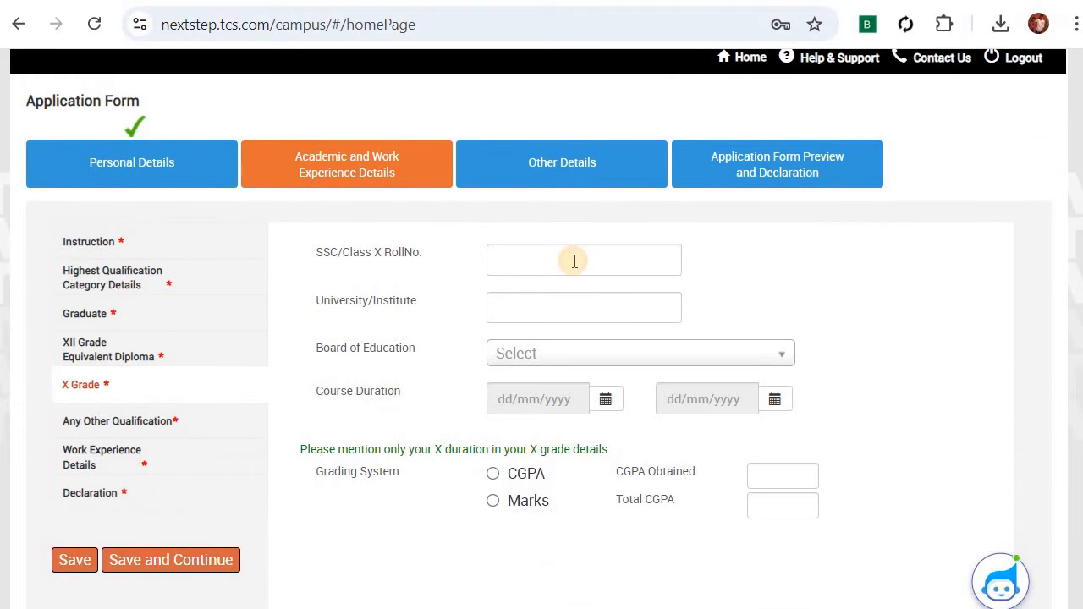
pyautogui.click(574, 260)
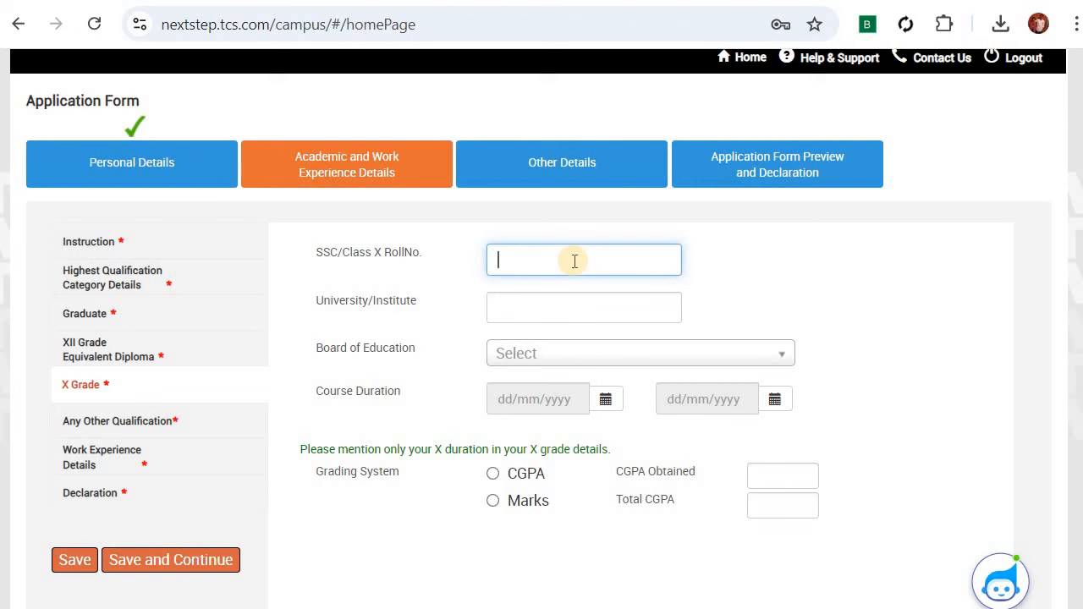
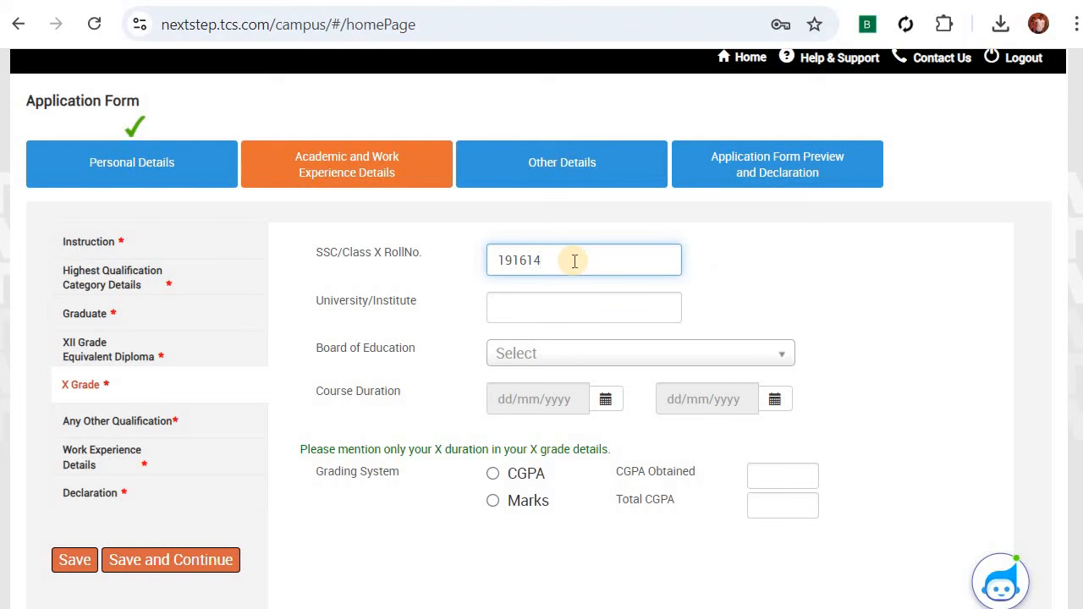
# Enter ZP HIGH SCHOOL as the school and choose State Board.
pyautogui.click(560, 293)
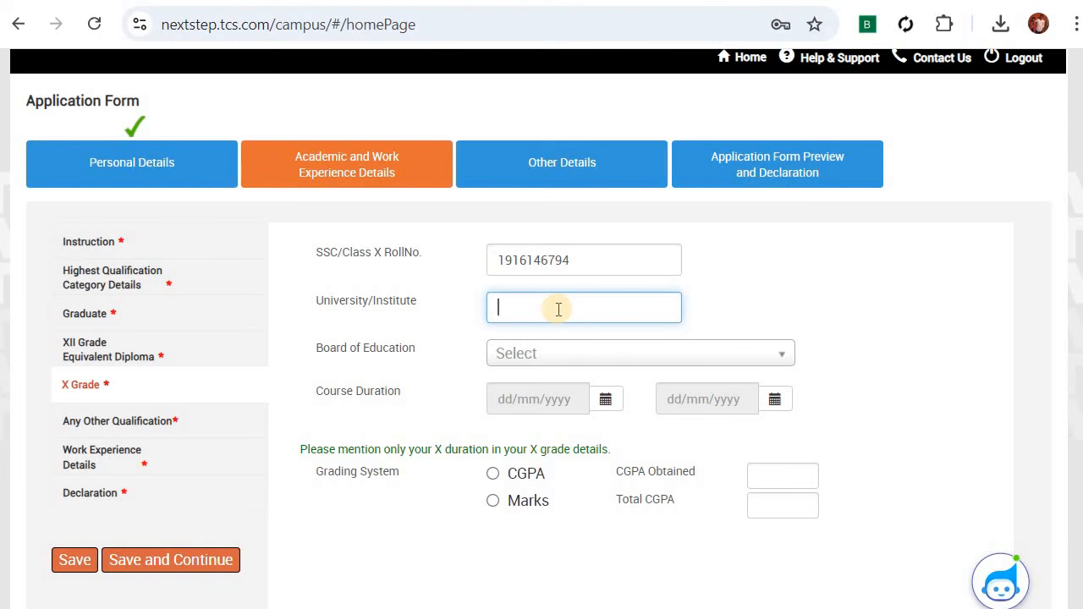
pyautogui.write('ZP HIGH SCHOOL')
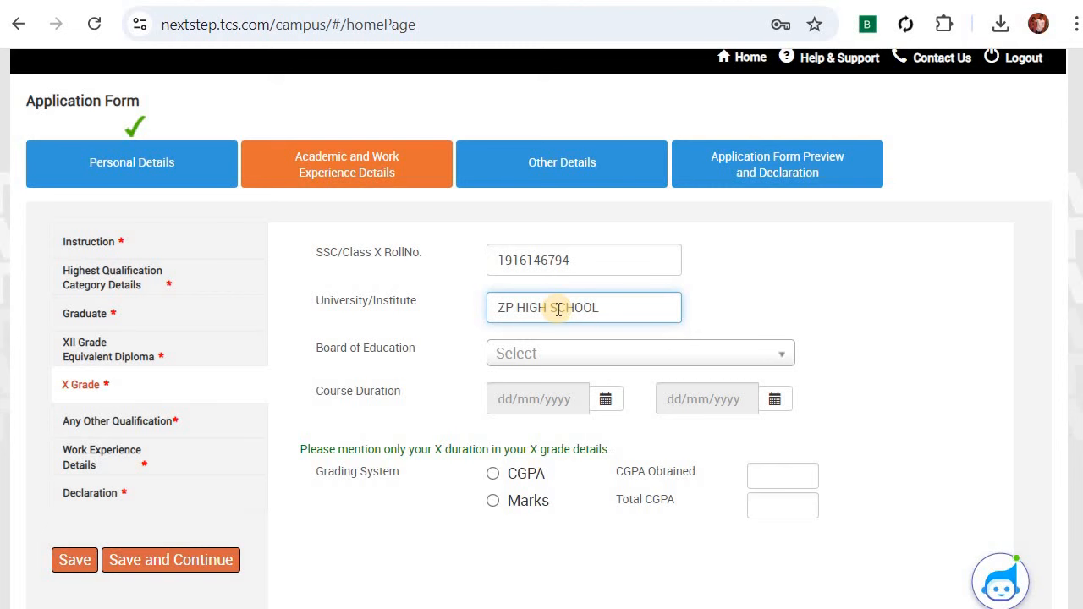
pyautogui.scroll(-1, 562, 311)
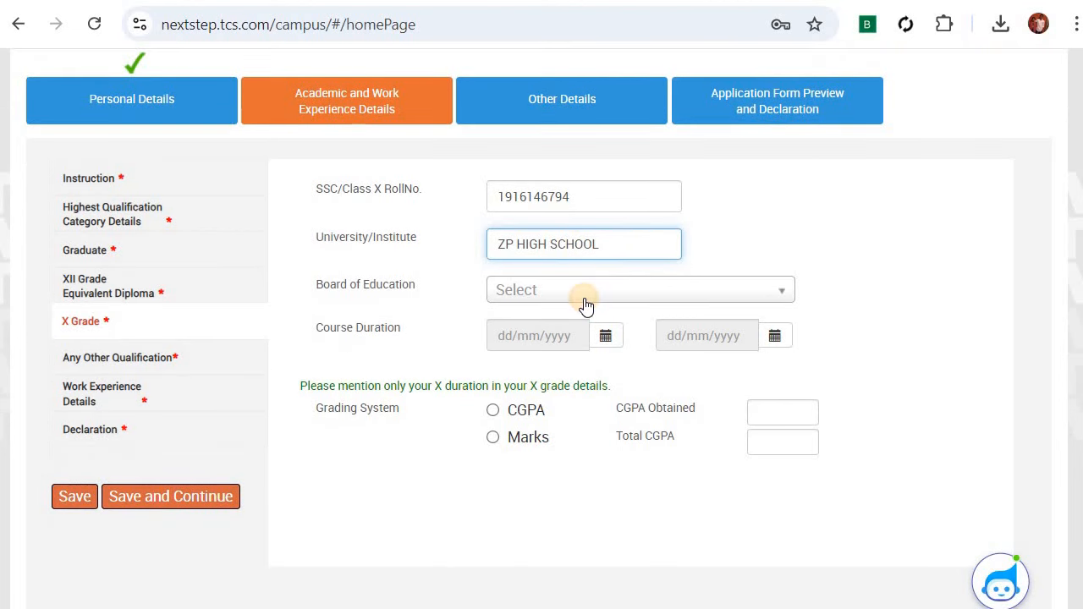
pyautogui.click(570, 294)
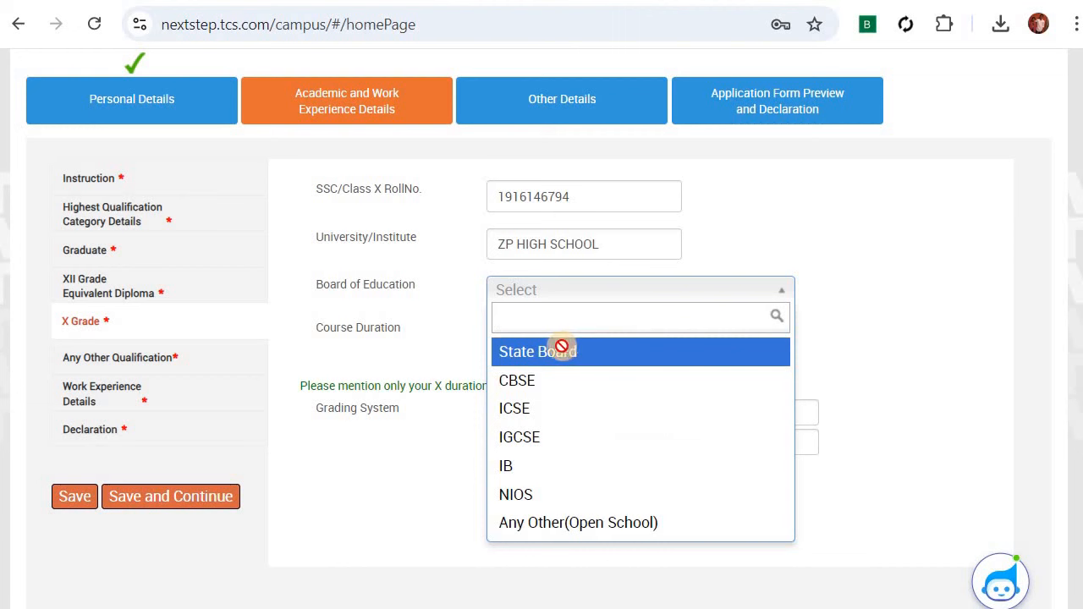
pyautogui.click(565, 348)
# Set the X Grade course start date to 02/06/2018.
pyautogui.click(611, 336)
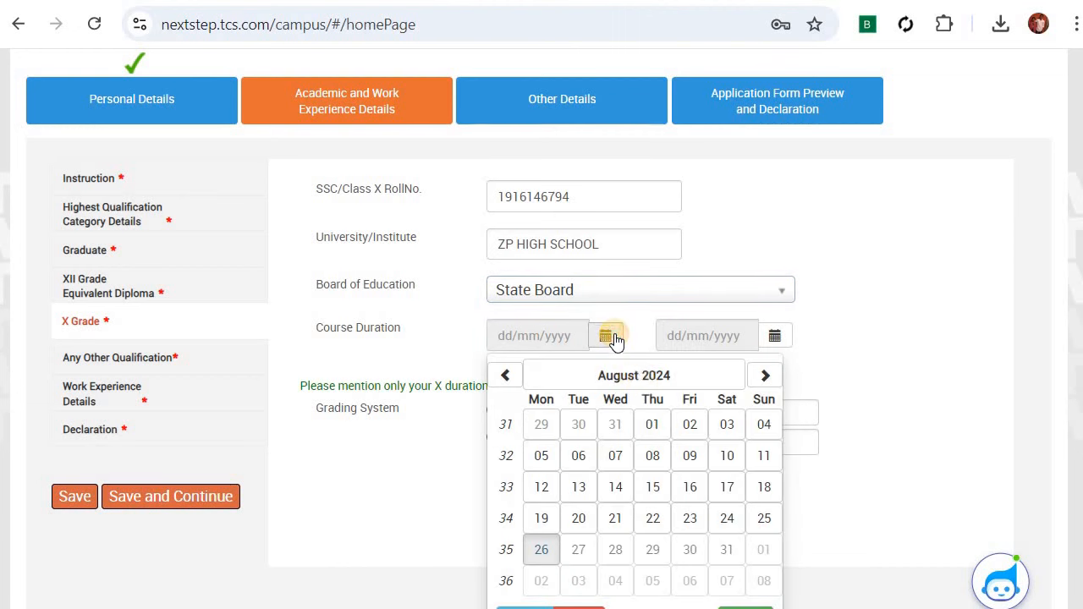
pyautogui.click(660, 376)
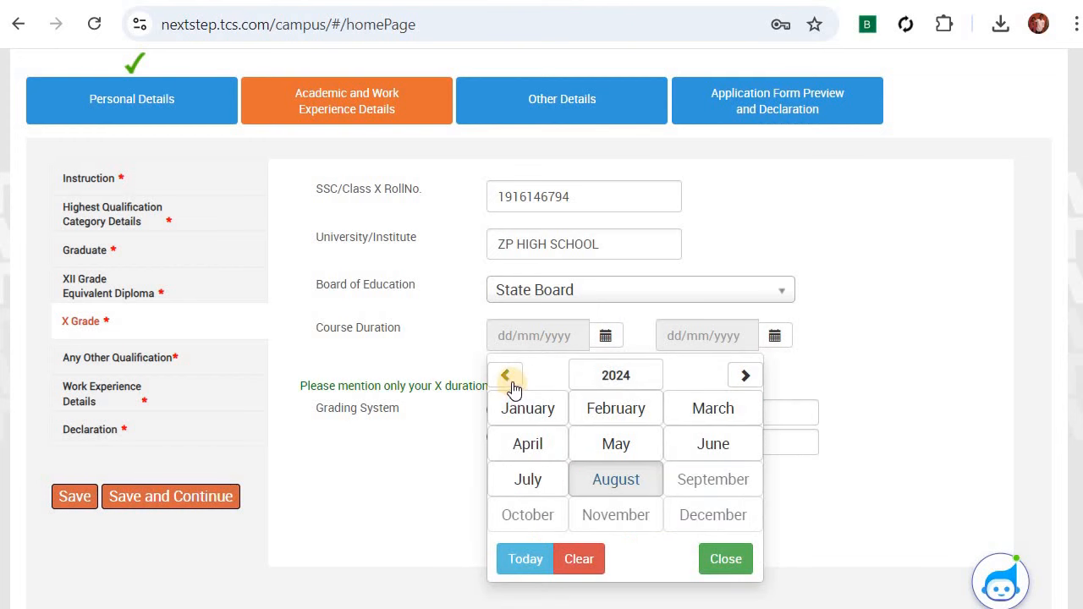
pyautogui.click(506, 376)
pyautogui.click(505, 376)
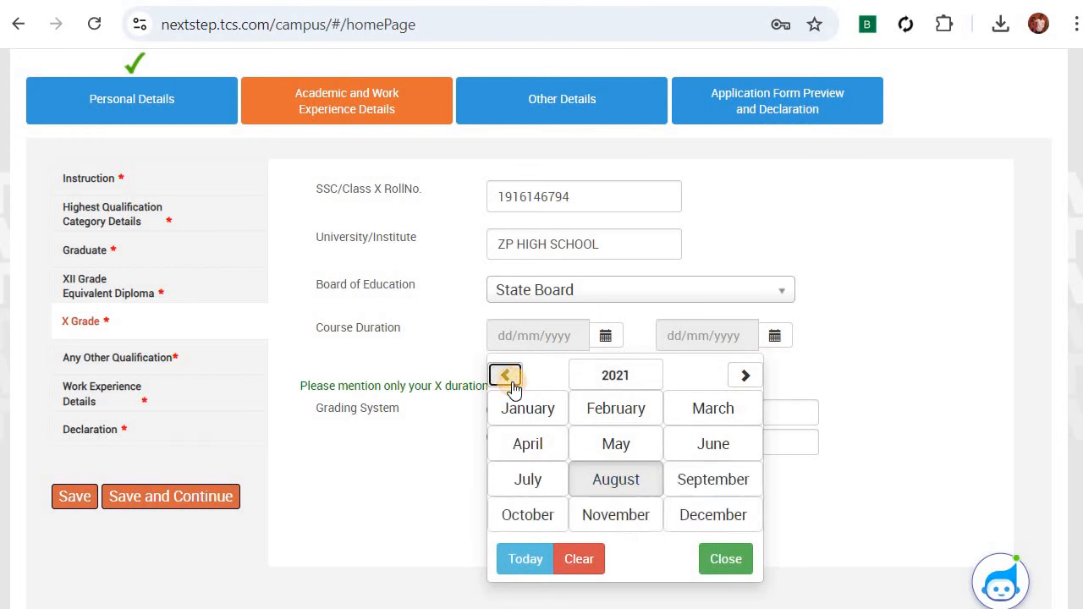
pyautogui.click(512, 383)
pyautogui.click(512, 382)
pyautogui.click(512, 383)
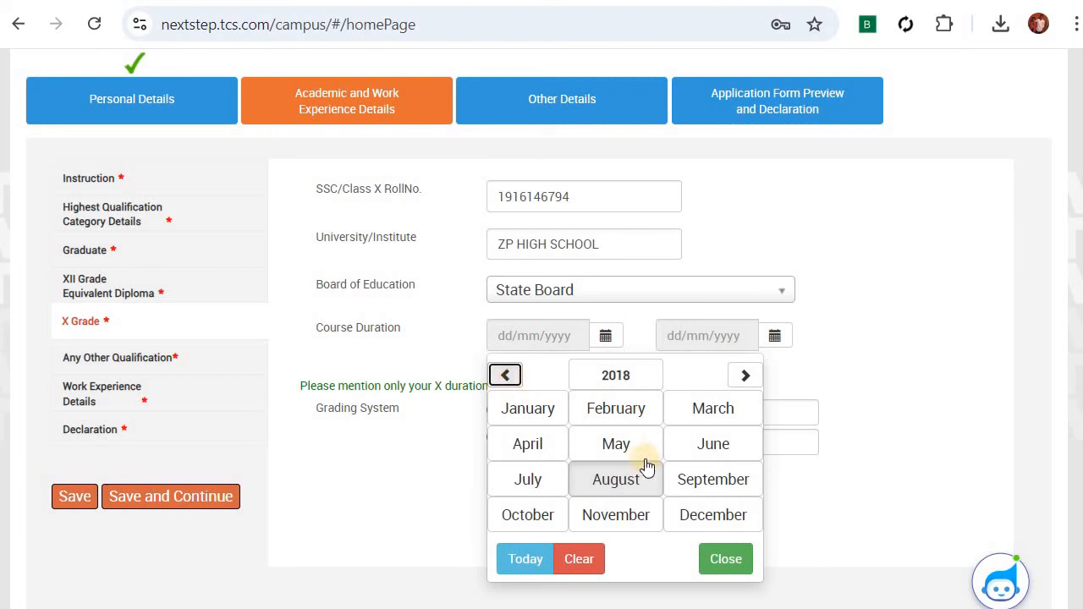
pyautogui.click(709, 443)
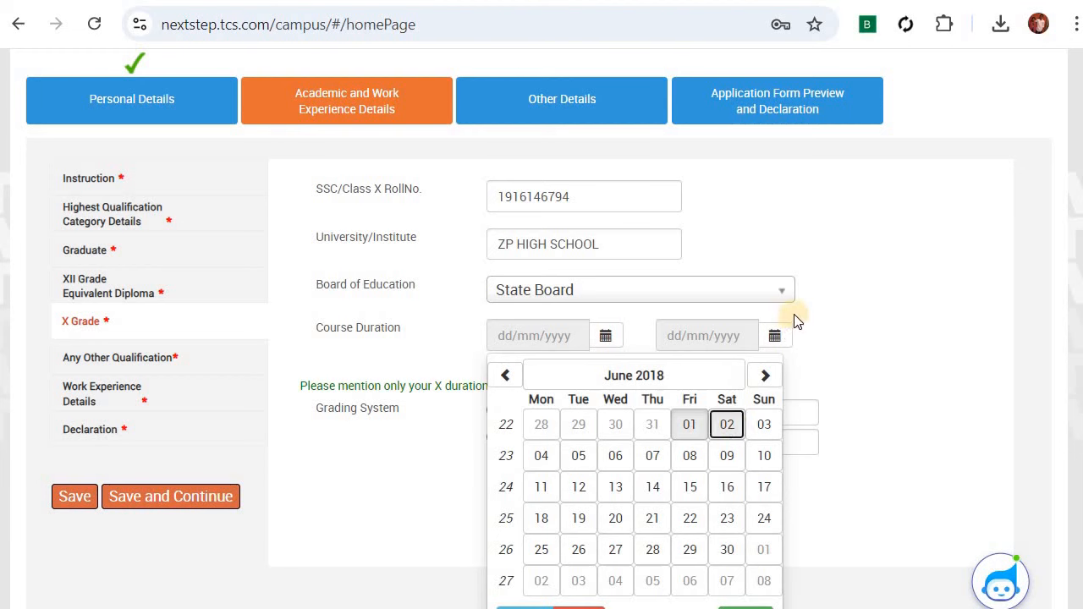
pyautogui.click(780, 336)
# Set the X Grade course end date to 03/03/2019.
pyautogui.click(780, 337)
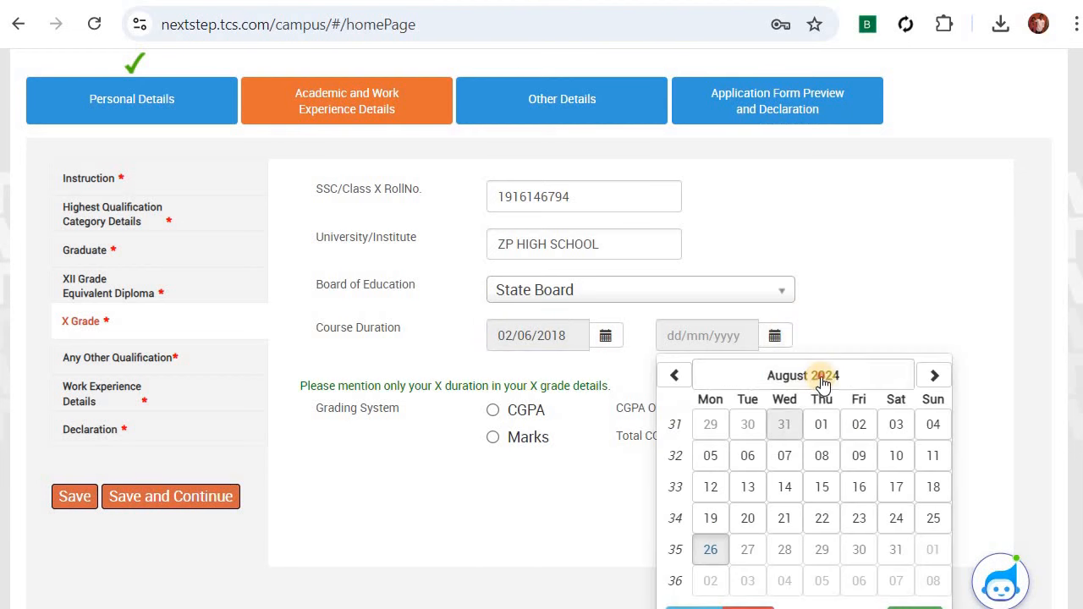
pyautogui.click(821, 377)
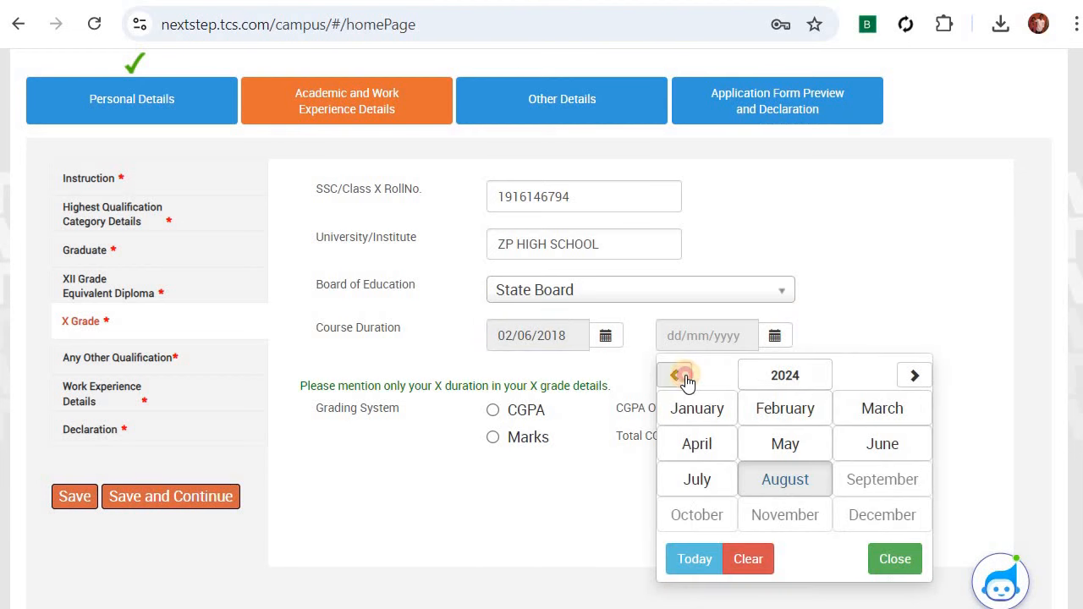
pyautogui.click(676, 375)
pyautogui.click(676, 376)
pyautogui.click(676, 375)
pyautogui.click(676, 375)
pyautogui.click(676, 376)
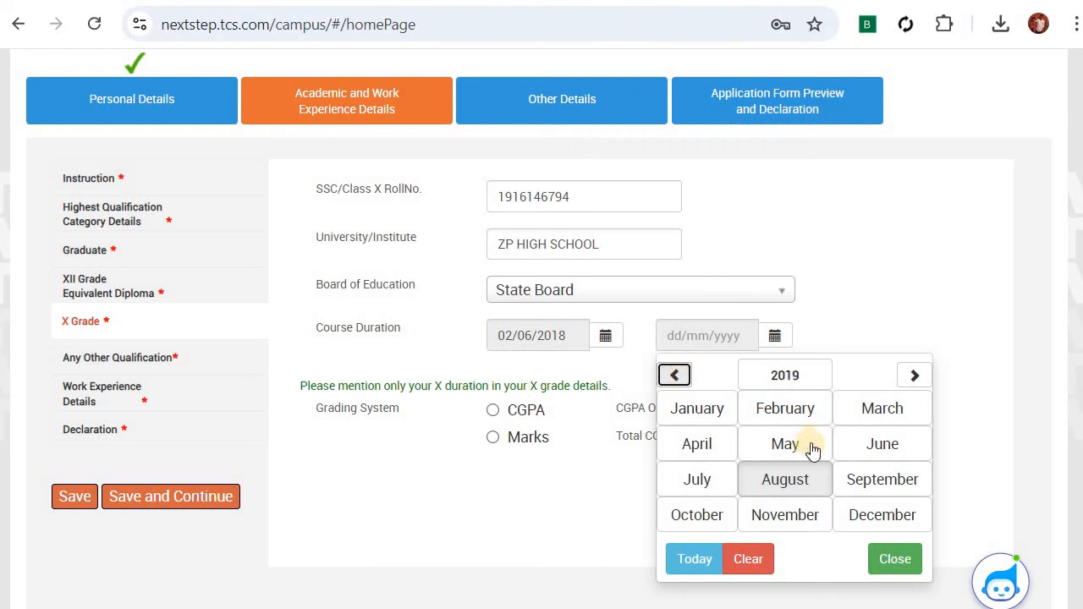
pyautogui.click(846, 410)
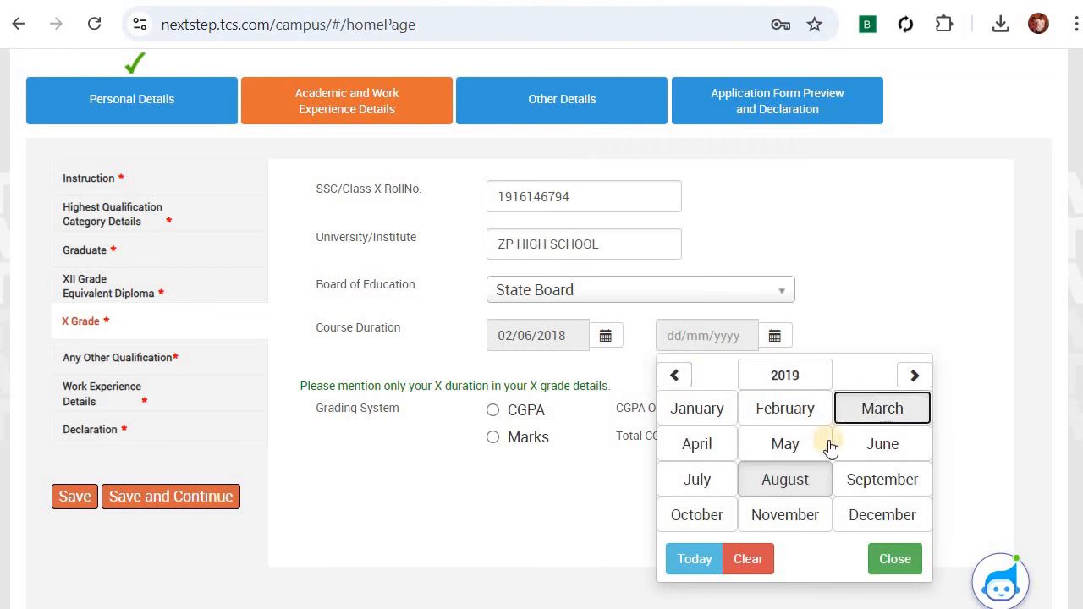
pyautogui.click(882, 408)
pyautogui.click(925, 423)
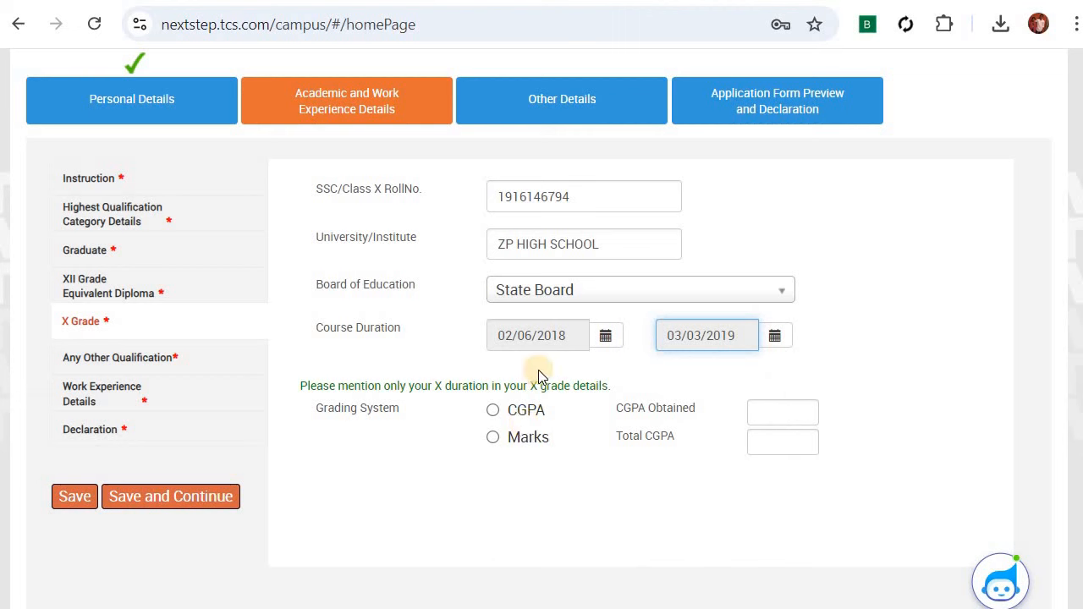
# Grade X by CGPA 8.7 out of 10.00, then save and continue.
pyautogui.click(493, 411)
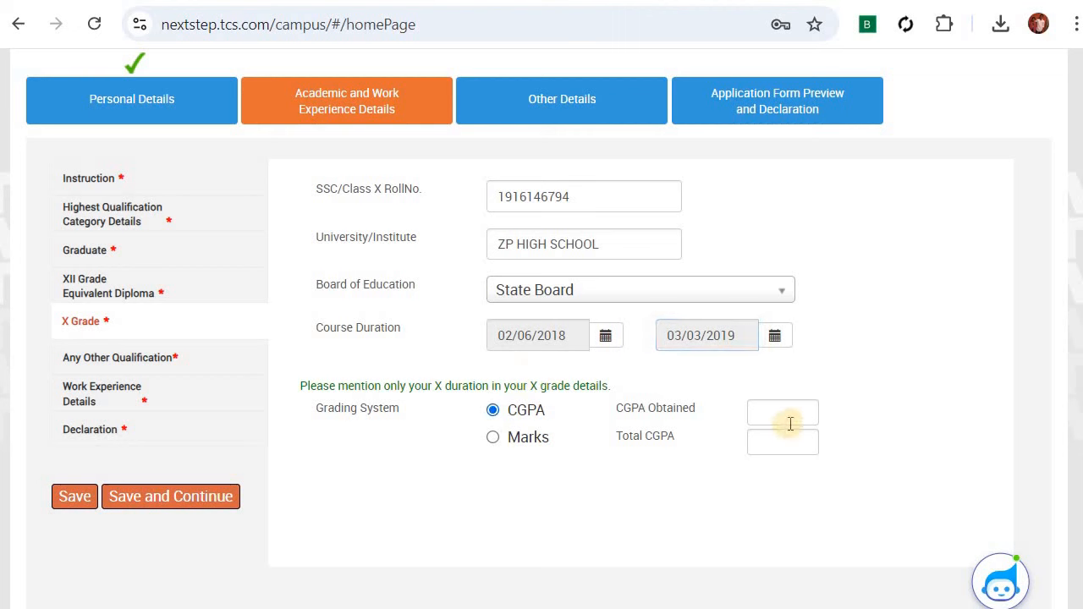
pyautogui.click(787, 420)
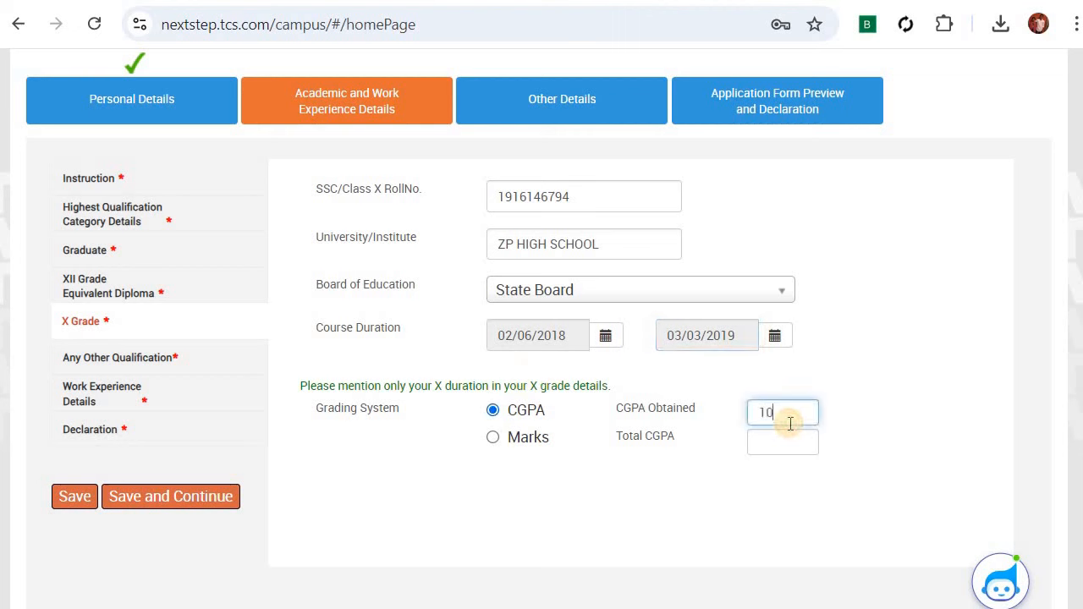
pyautogui.write('10.00')
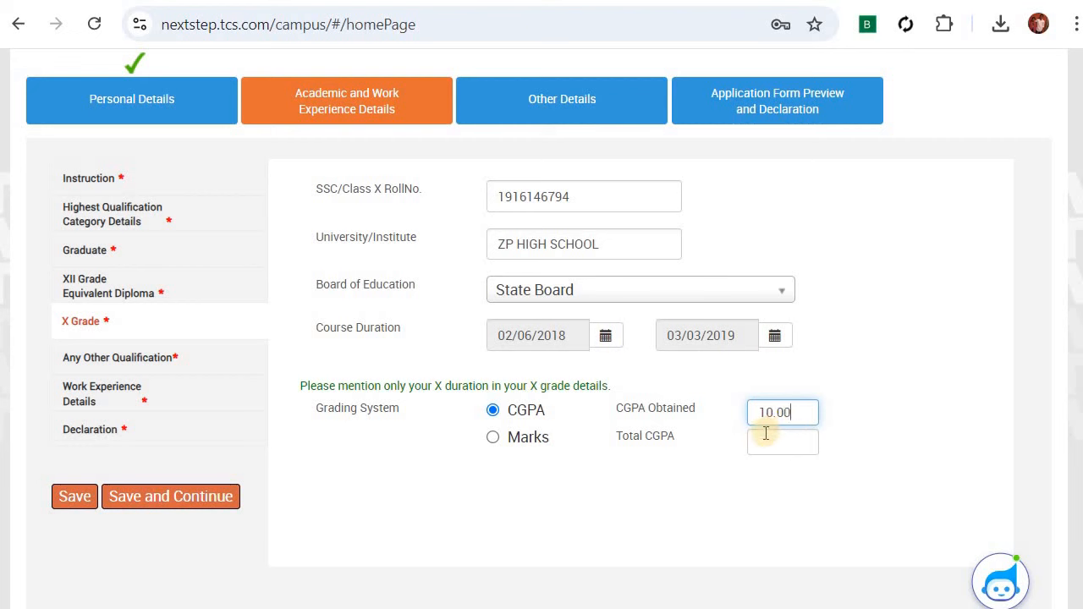
pyautogui.hotkey('ctrl', 'a')
pyautogui.write('8.7')
pyautogui.click(794, 448)
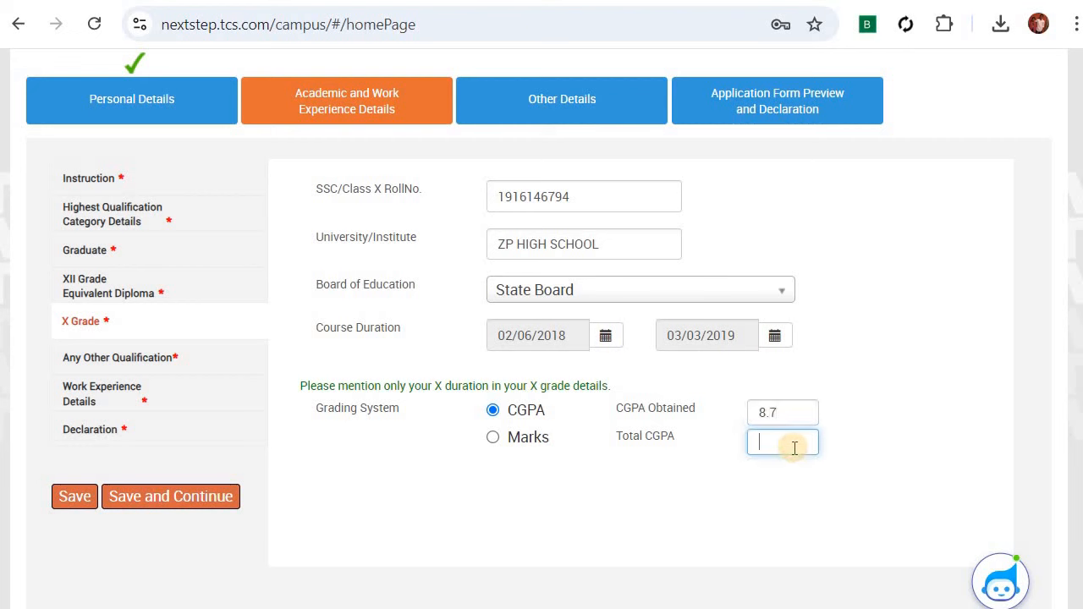
pyautogui.write('10.00')
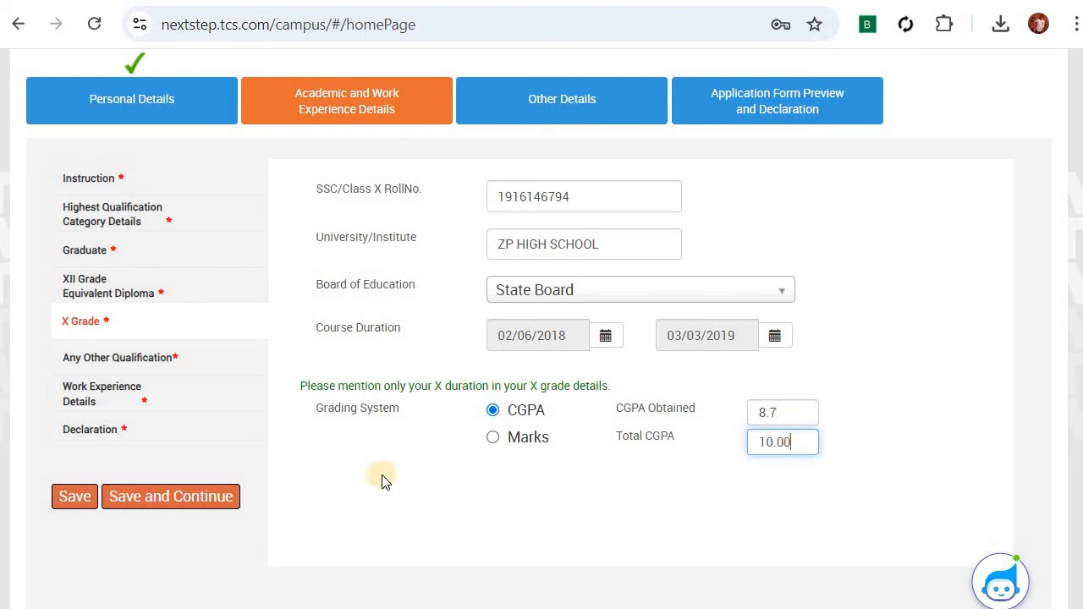
pyautogui.click(78, 500)
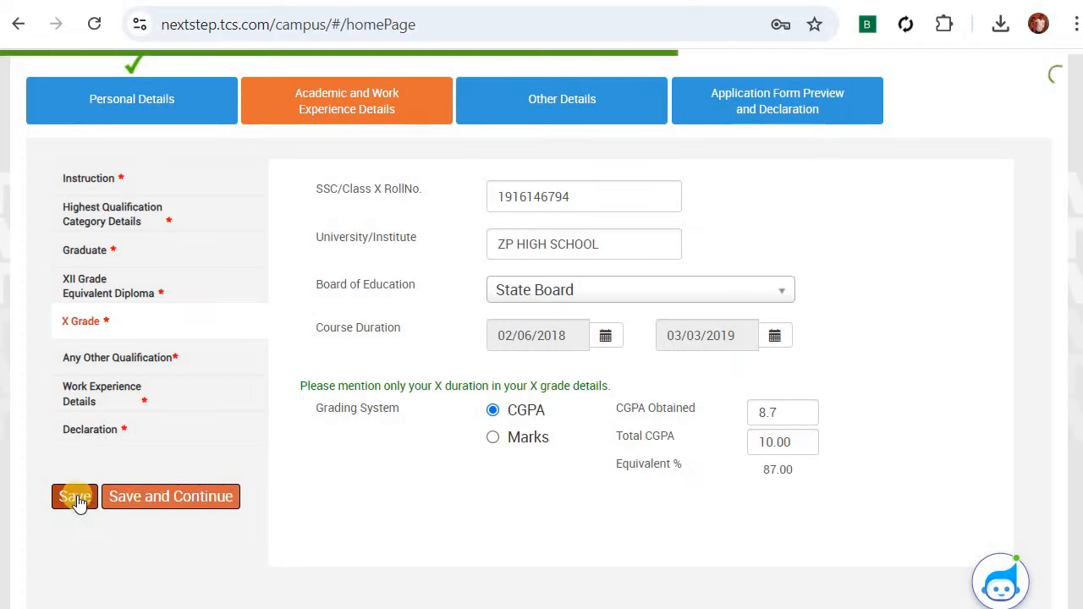
pyautogui.click(152, 502)
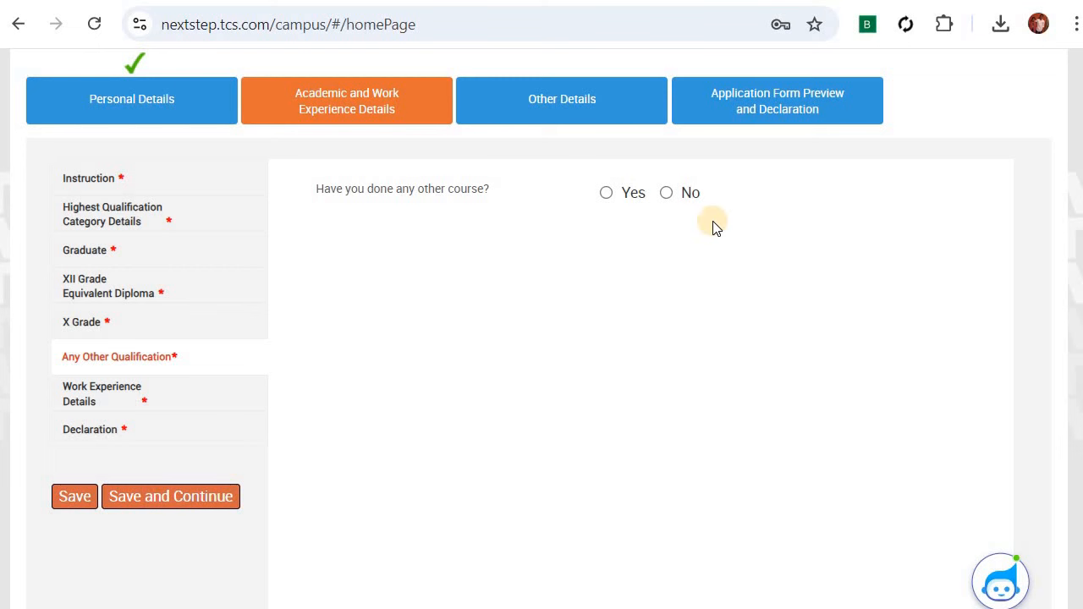
# Answer No to having done any other course, then save and continue.
pyautogui.click(666, 193)
pyautogui.click(665, 193)
pyautogui.click(81, 498)
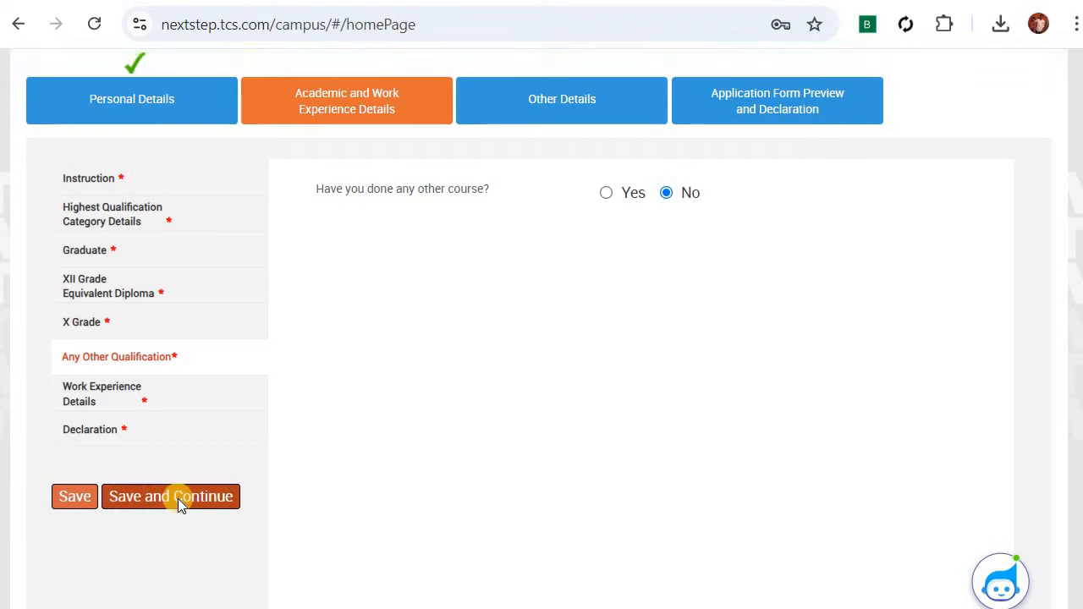
pyautogui.click(178, 502)
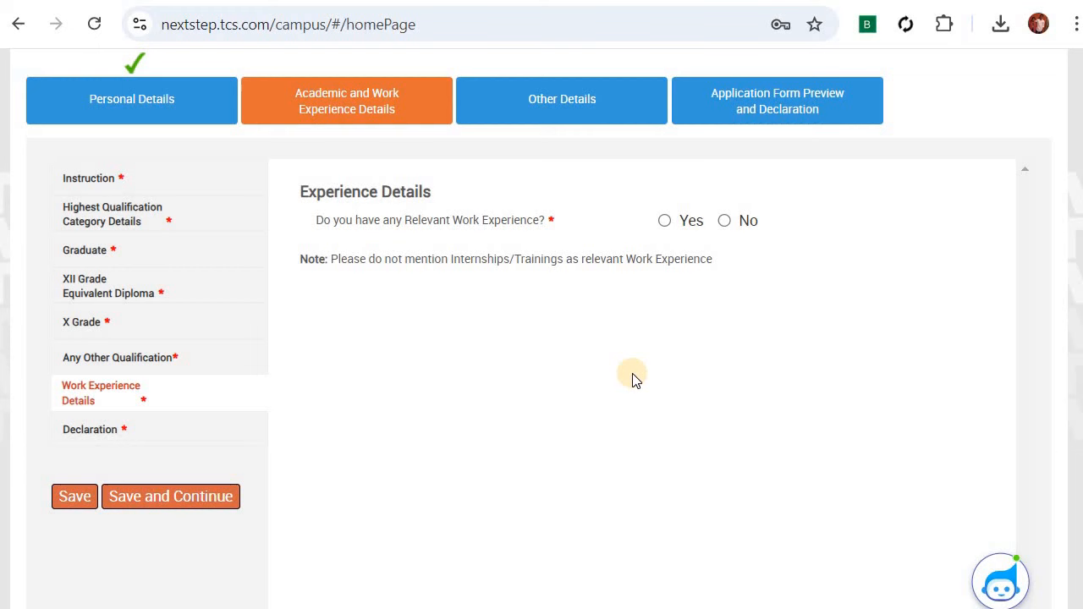
# Answer No to relevant work experience, then save and continue.
pyautogui.click(726, 221)
pyautogui.click(79, 496)
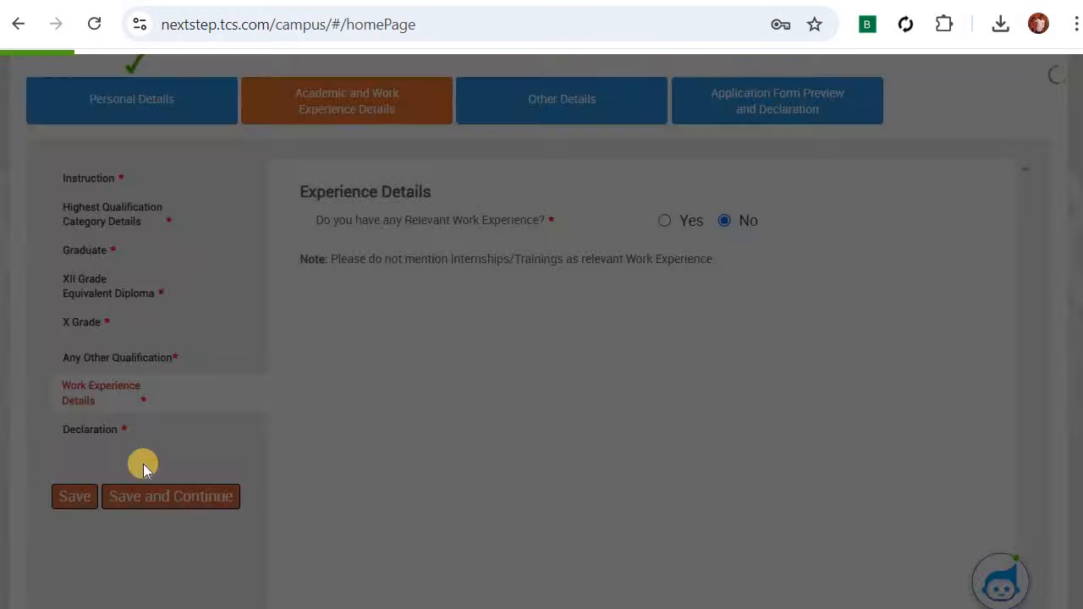
pyautogui.click(181, 495)
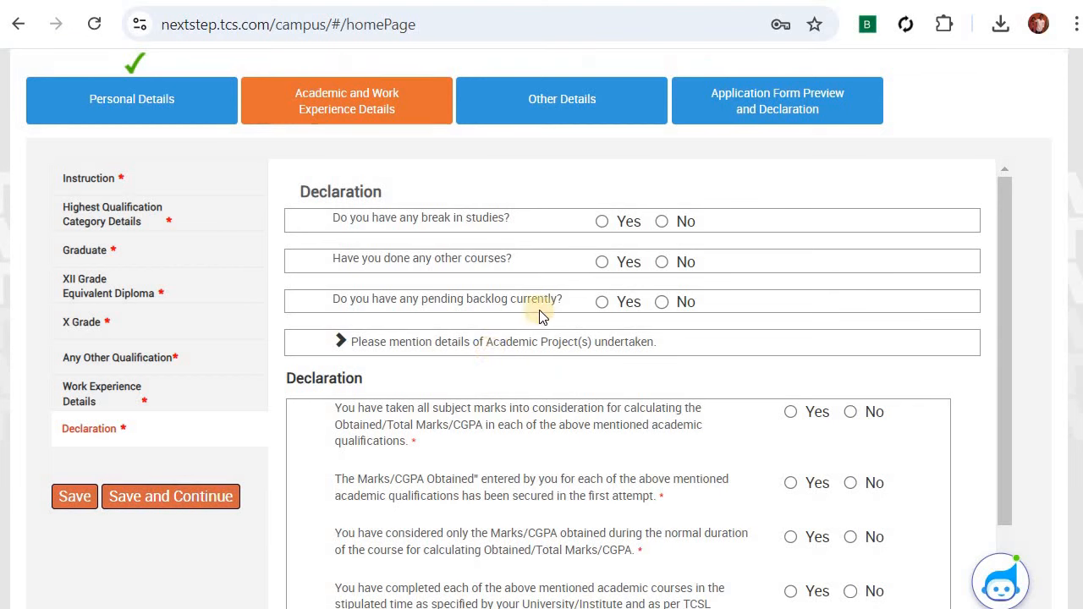
# Answer No to break in studies, other courses and pending backlog.
pyautogui.click(662, 222)
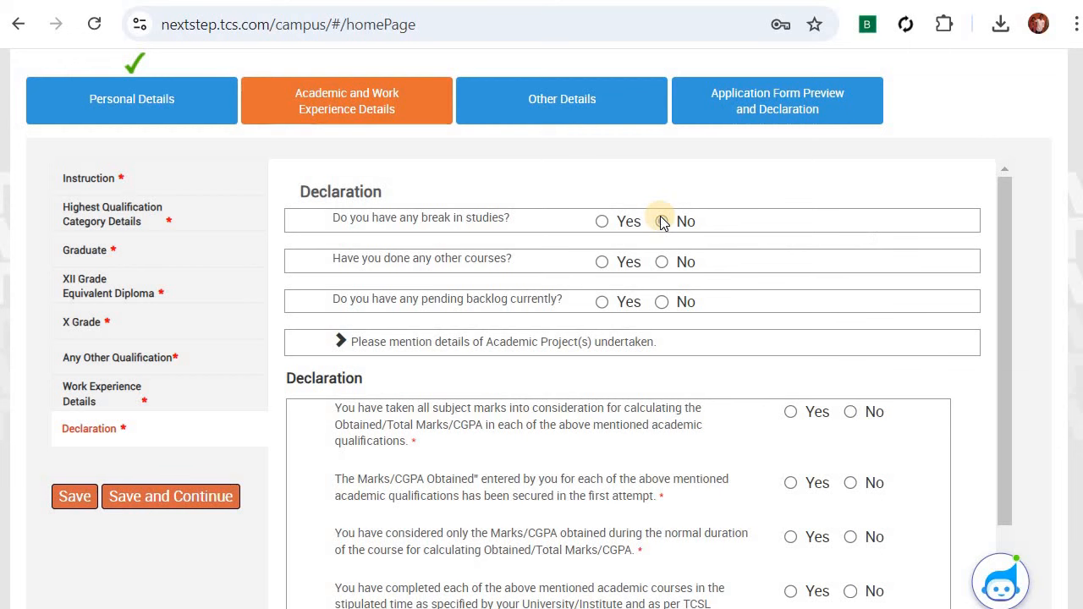
pyautogui.click(662, 221)
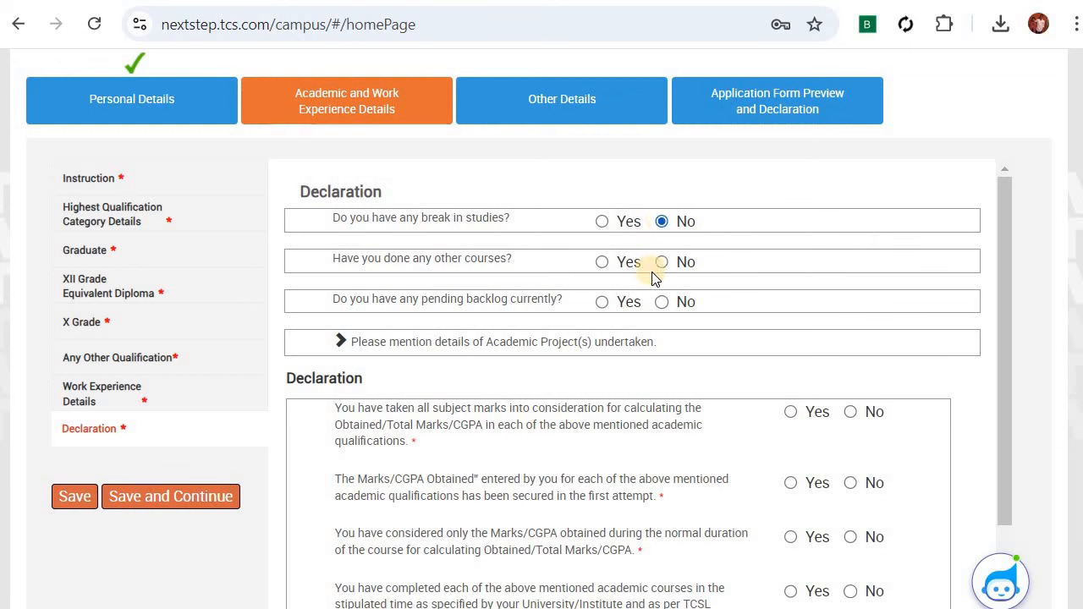
pyautogui.click(662, 264)
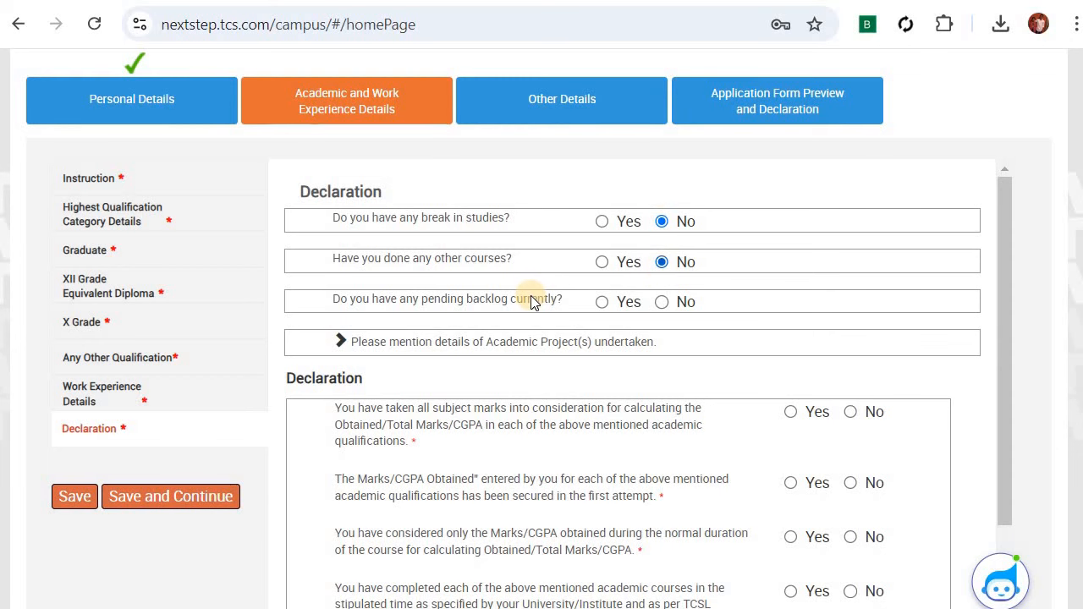
pyautogui.scroll(-1, 533, 303)
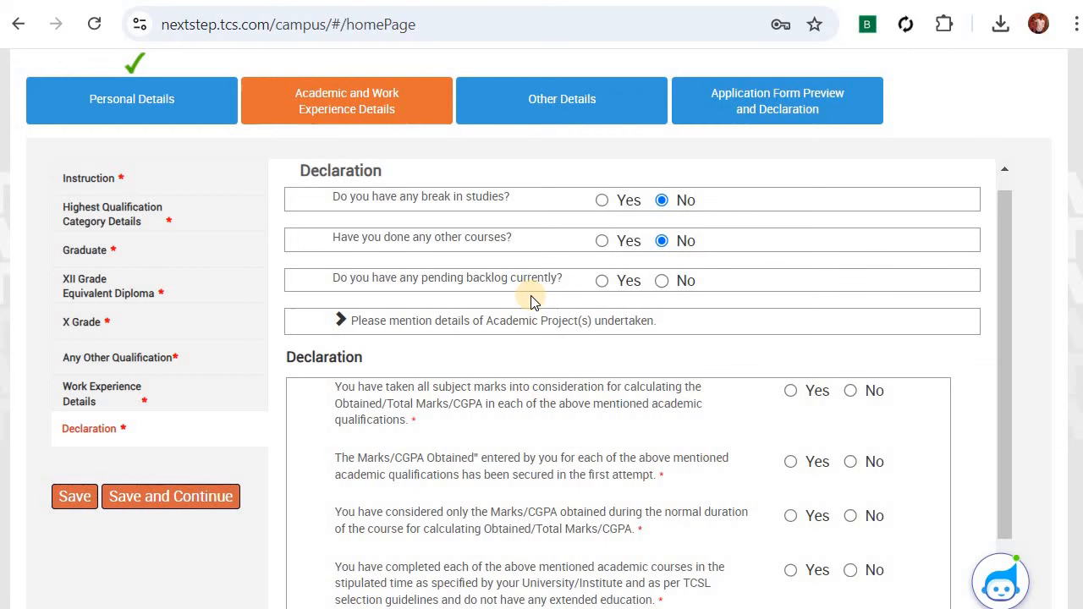
pyautogui.click(661, 282)
# Expand the Academic Project(s) details entry and review the declaration list.
pyautogui.click(486, 332)
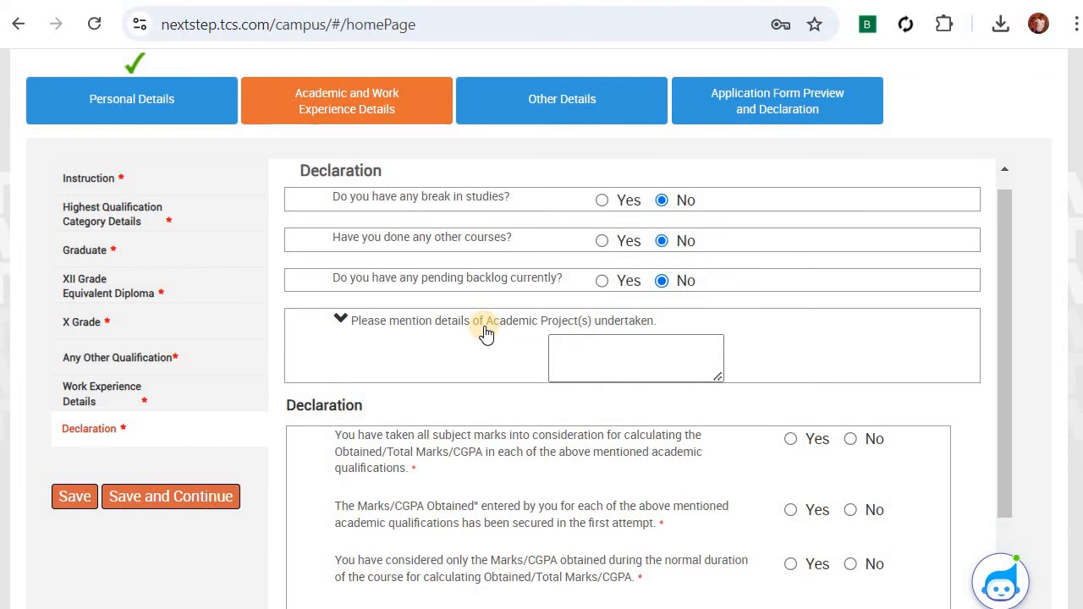
pyautogui.click(618, 352)
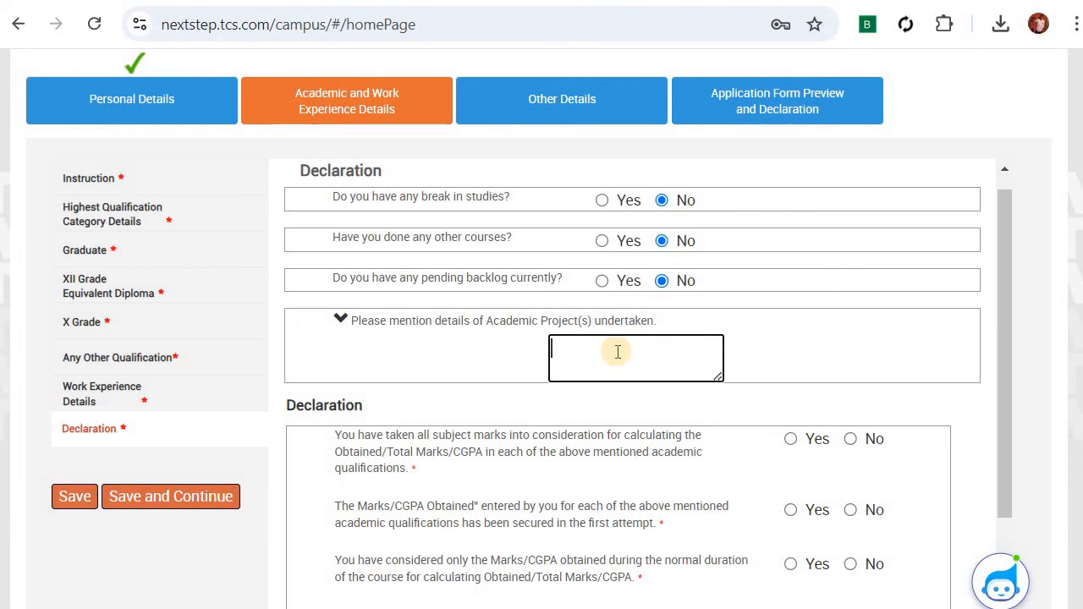
pyautogui.scroll(-1, 617, 355)
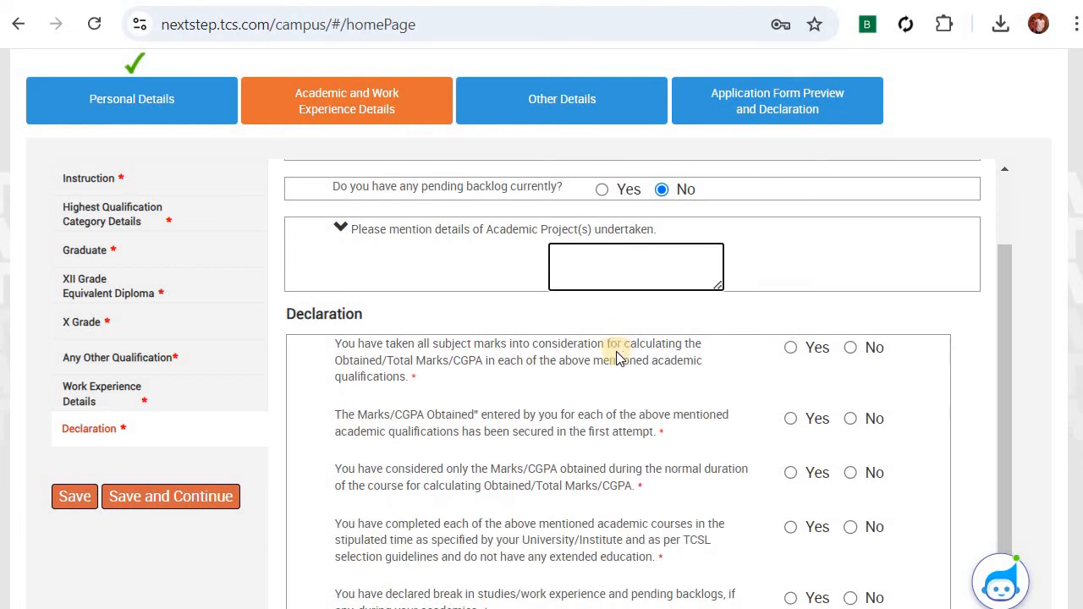
pyautogui.scroll(-1, 689, 318)
pyautogui.scroll(-1, 689, 317)
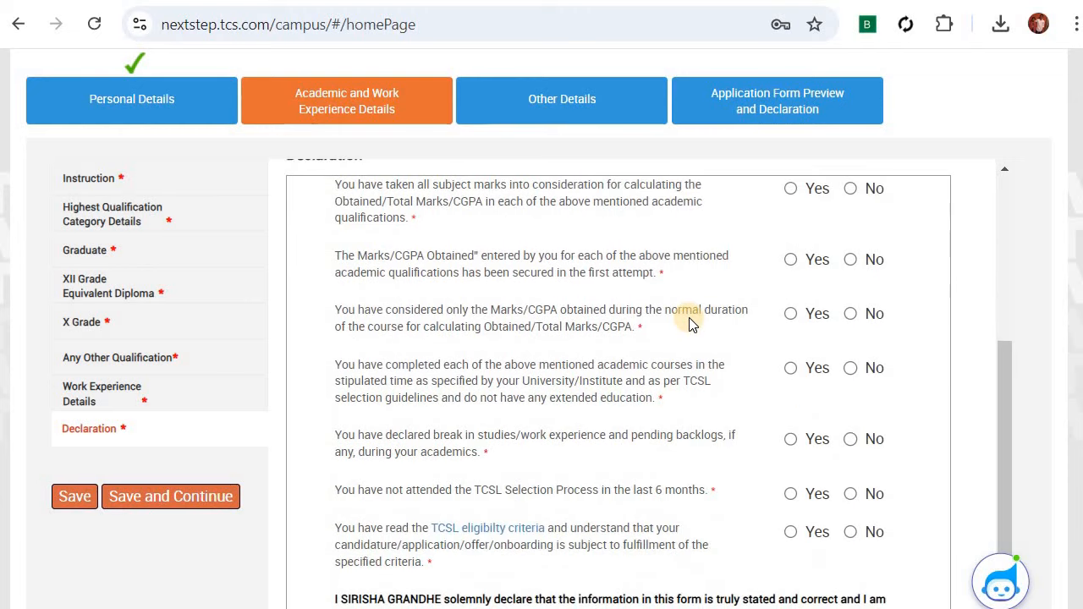
pyautogui.scroll(1, 688, 324)
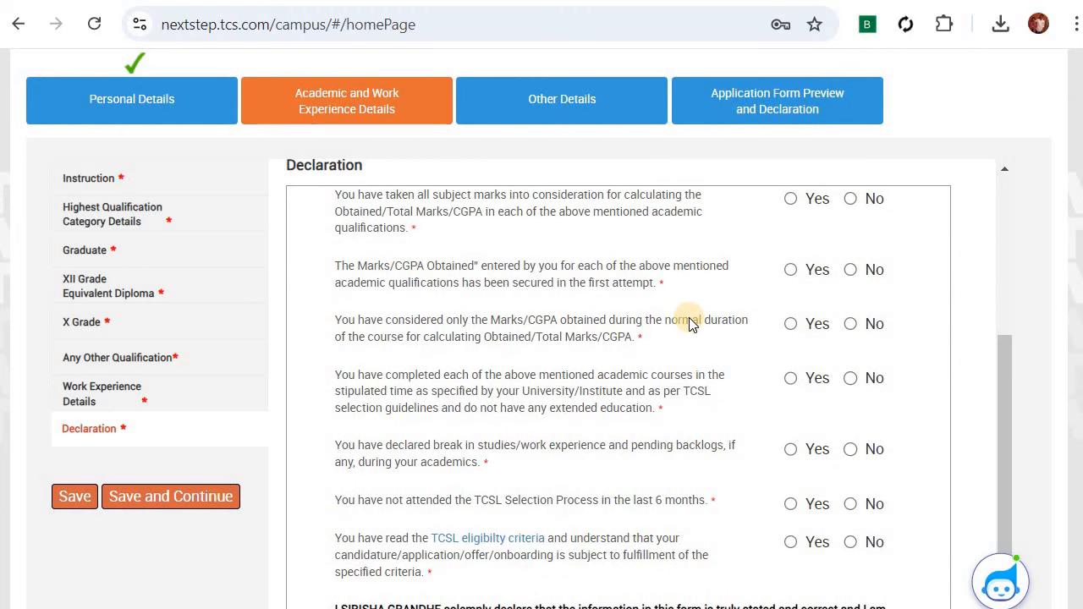
pyautogui.scroll(1, 691, 324)
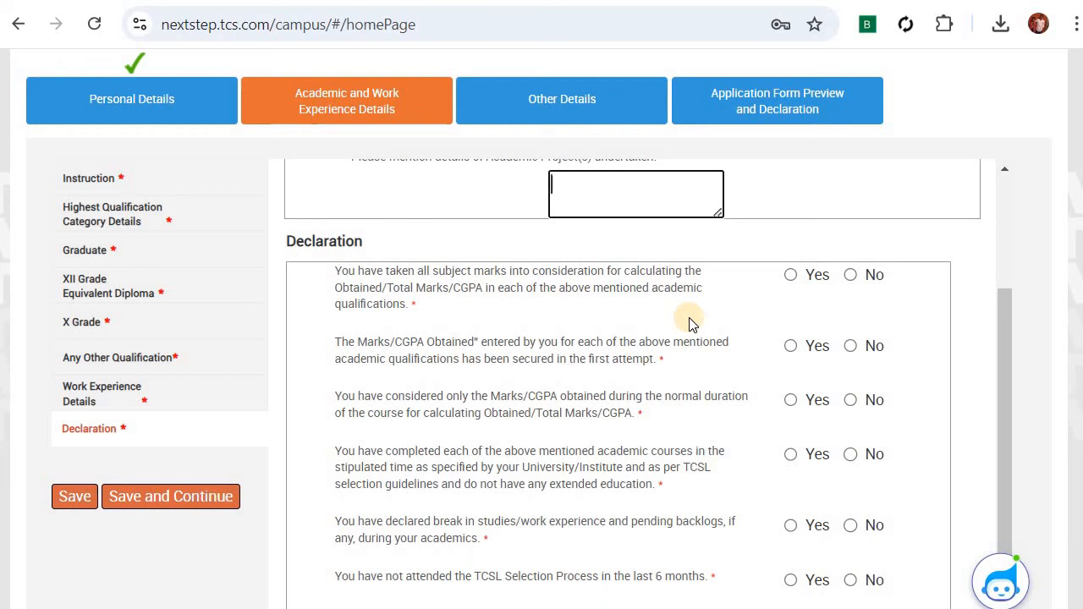
# Answer Yes to the all-subject Marks/CGPA and first-attempt statements.
pyautogui.click(790, 274)
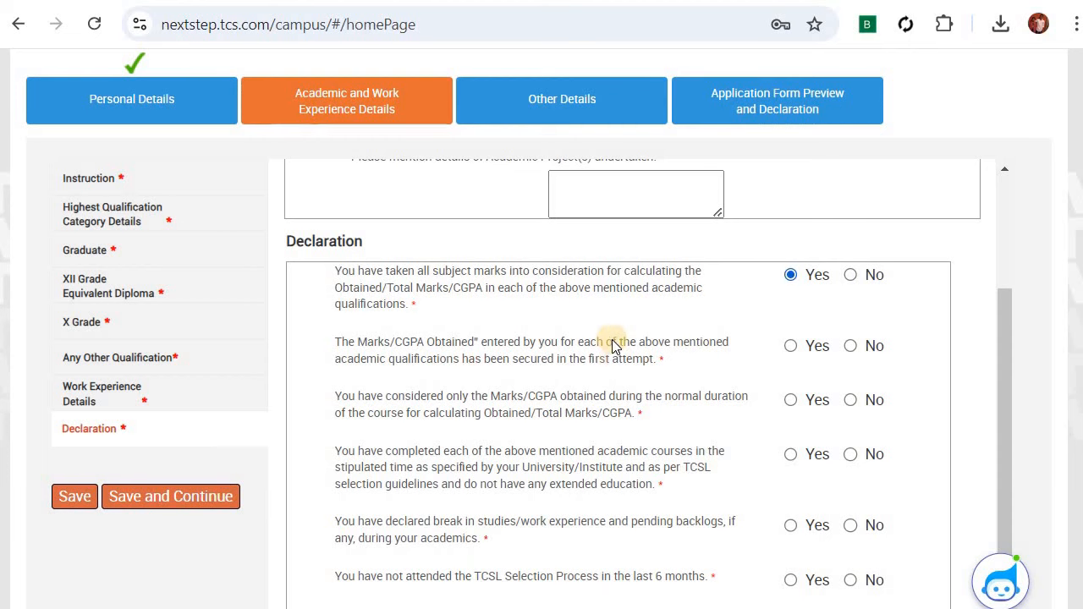
pyautogui.scroll(-1, 612, 338)
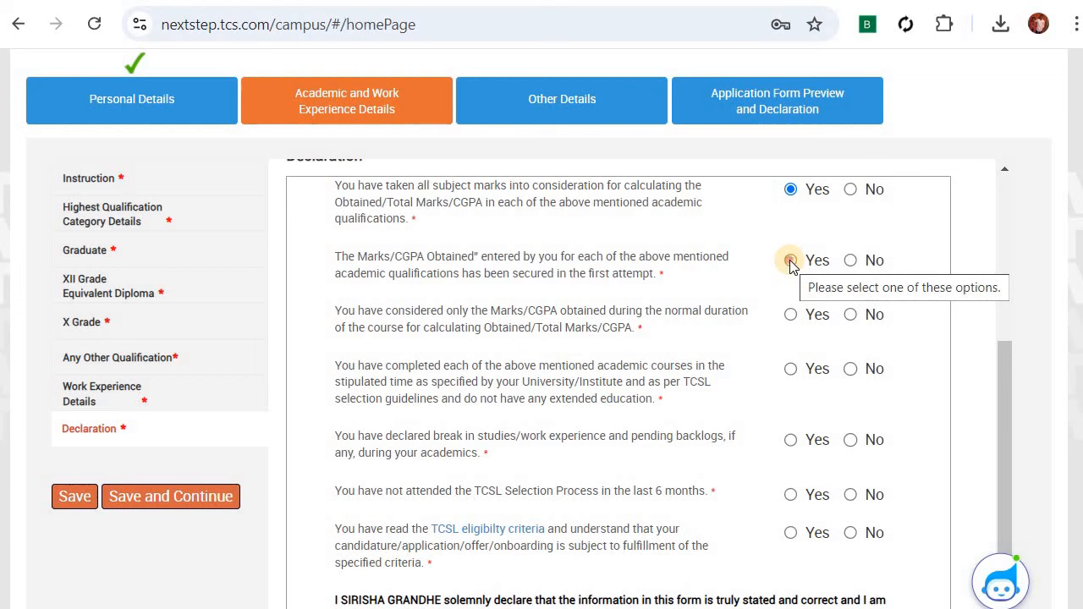
pyautogui.click(790, 260)
pyautogui.scroll(-1, 703, 289)
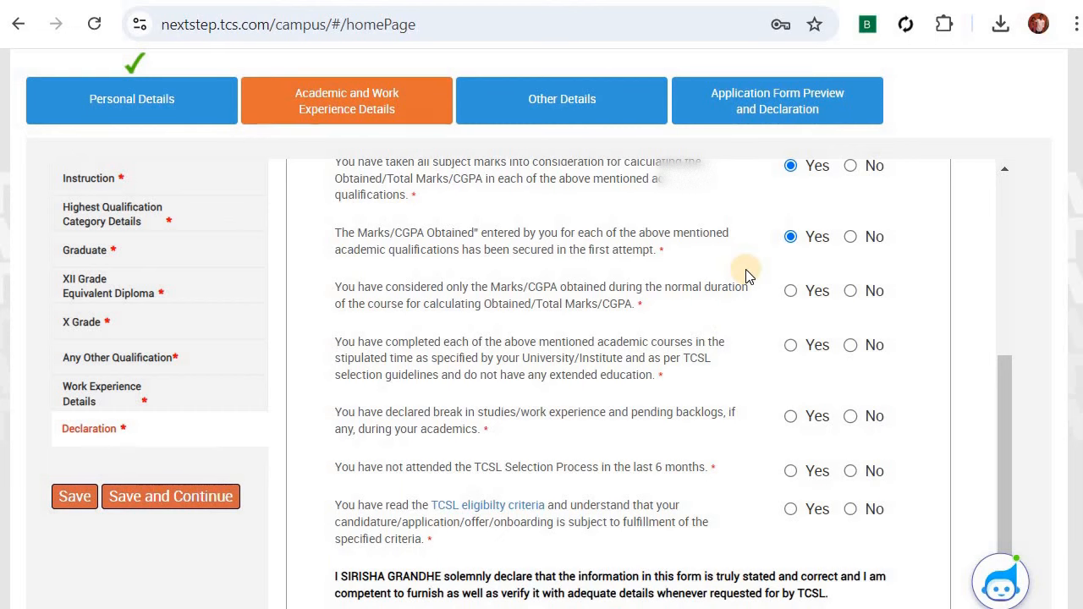
pyautogui.scroll(-1, 684, 302)
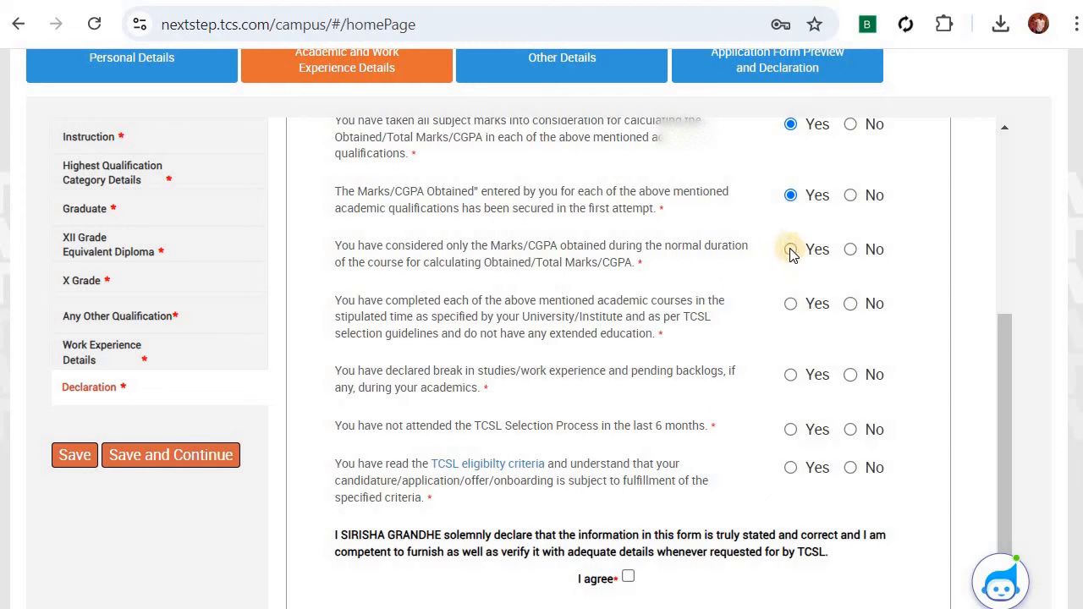
pyautogui.scroll(-1, 687, 300)
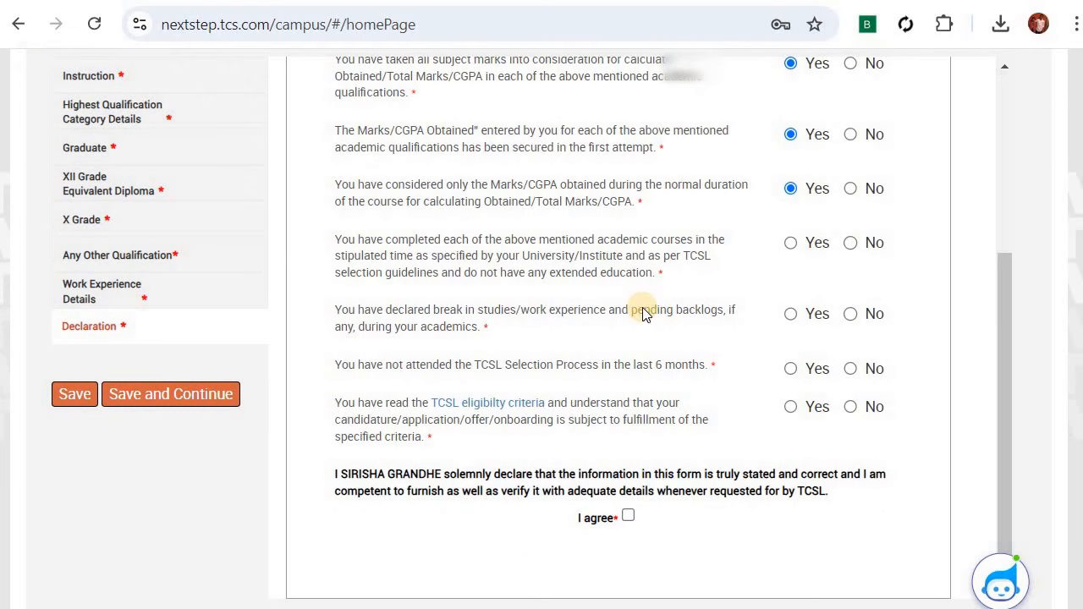
pyautogui.scroll(-1, 642, 310)
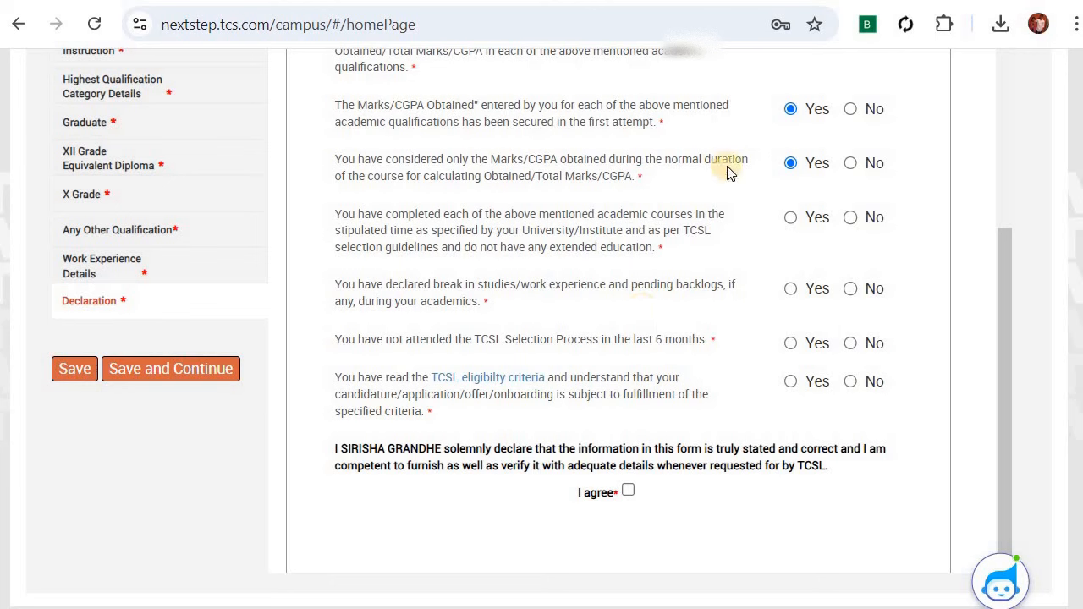
# Answer Yes to the normal-duration statement and No to declared breaks and backlogs.
pyautogui.click(791, 217)
pyautogui.scroll(-1, 643, 316)
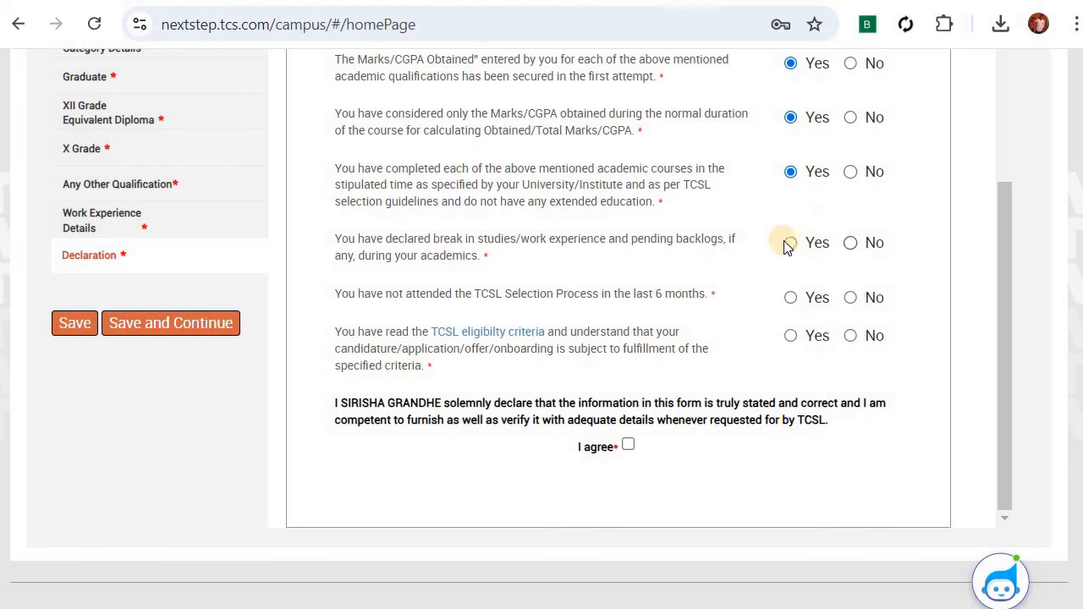
pyautogui.click(850, 244)
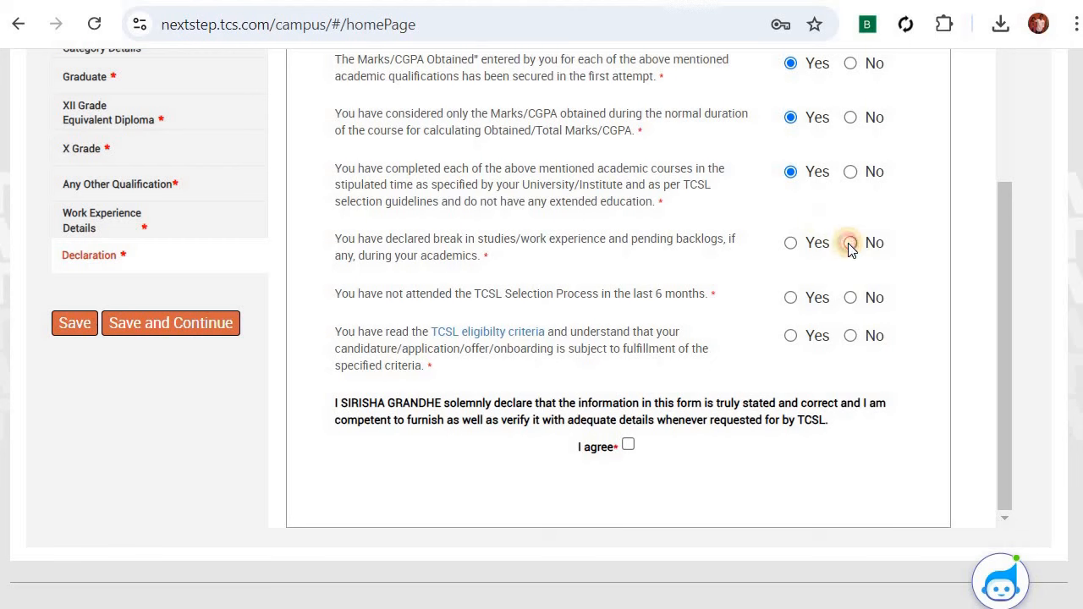
pyautogui.scroll(-1, 685, 279)
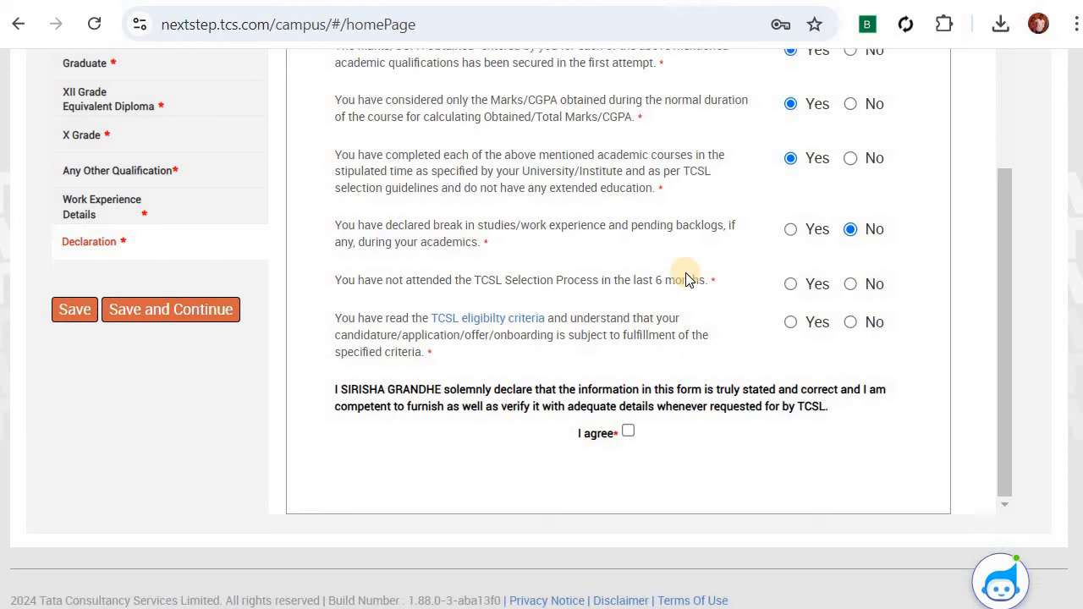
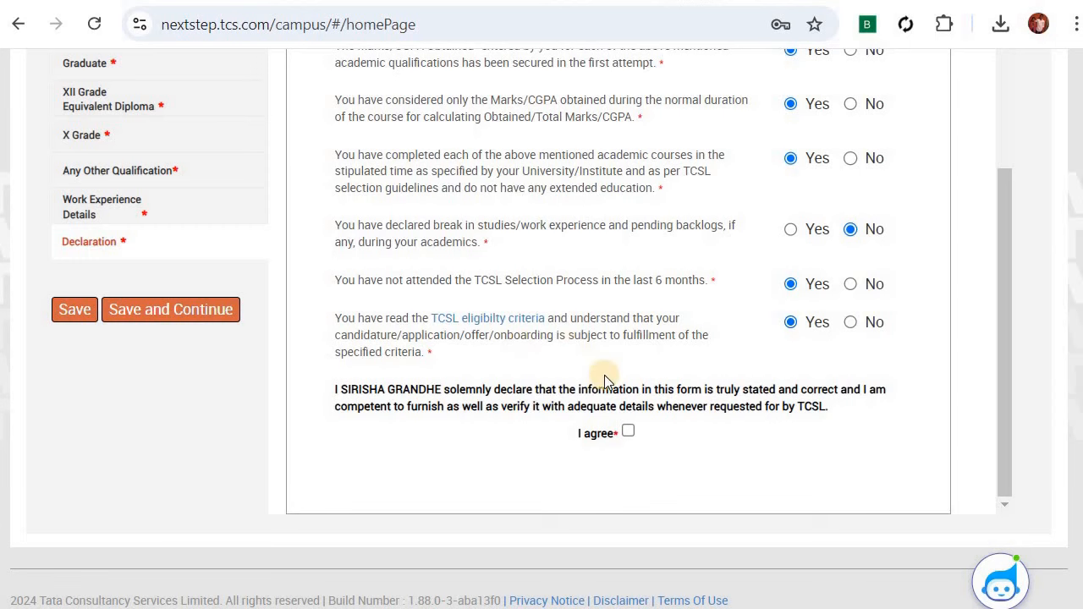
# Tick 'I agree' on the declaration, save it, and continue to Other Details.
pyautogui.click(628, 432)
pyautogui.click(60, 311)
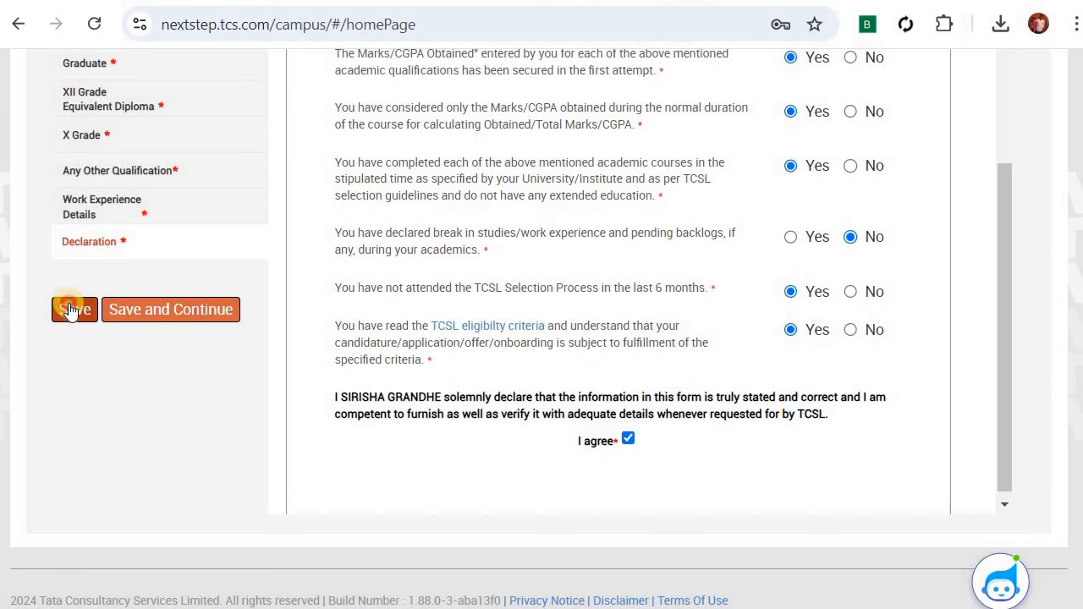
pyautogui.click(66, 310)
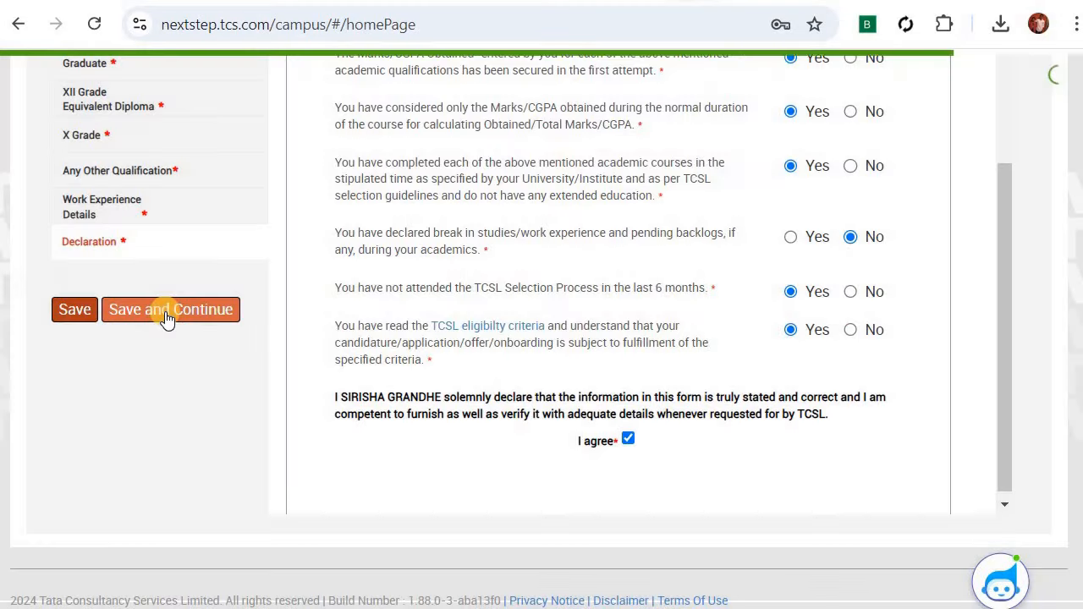
pyautogui.click(164, 312)
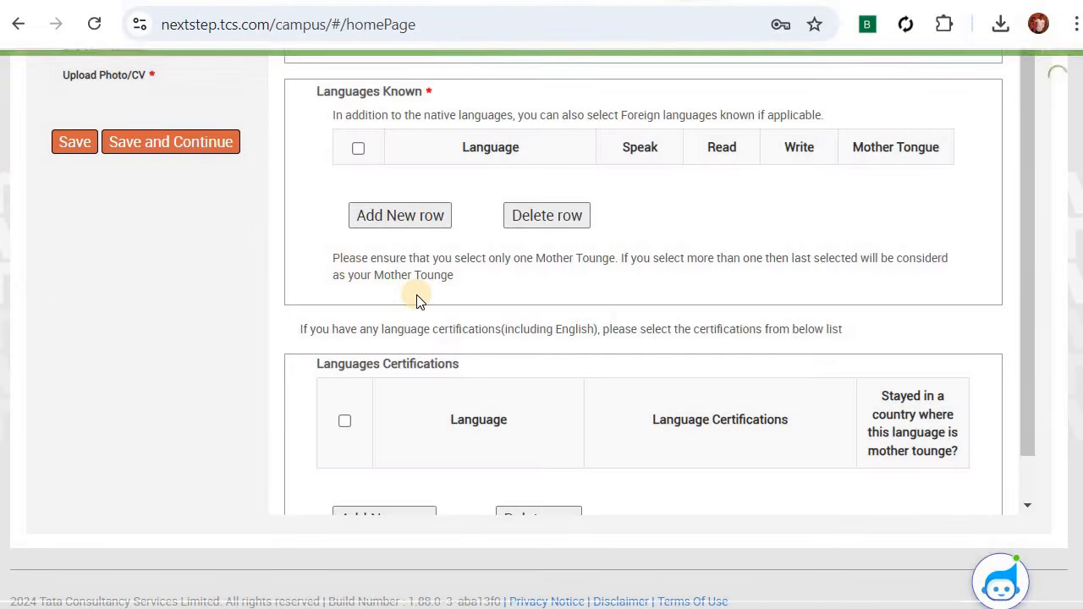
# Set Nationality to India.
pyautogui.scroll(2, 416, 295)
pyautogui.scroll(2, 551, 360)
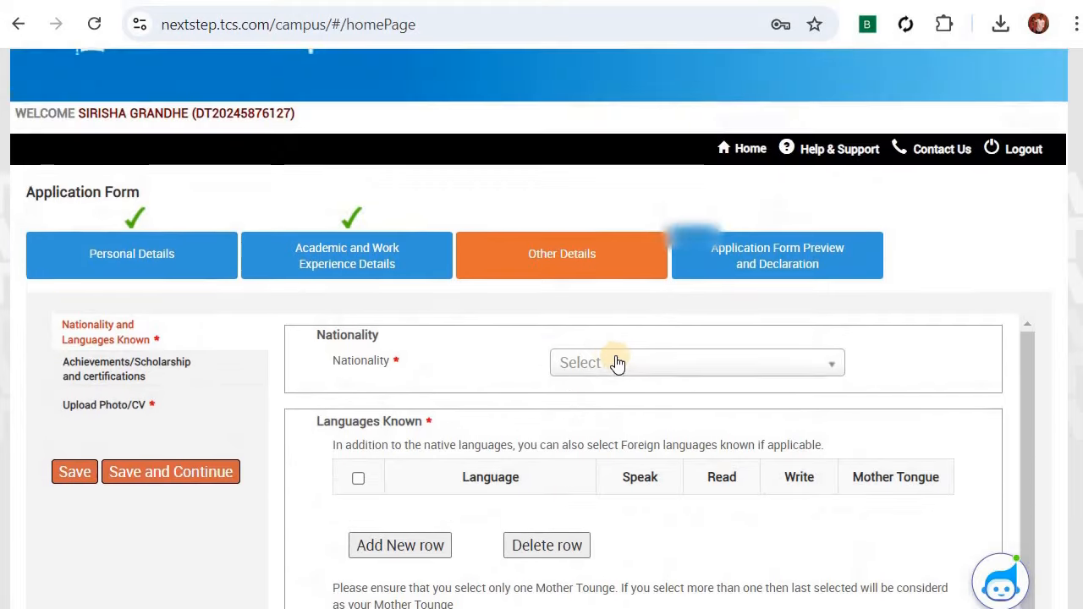
pyautogui.click(618, 363)
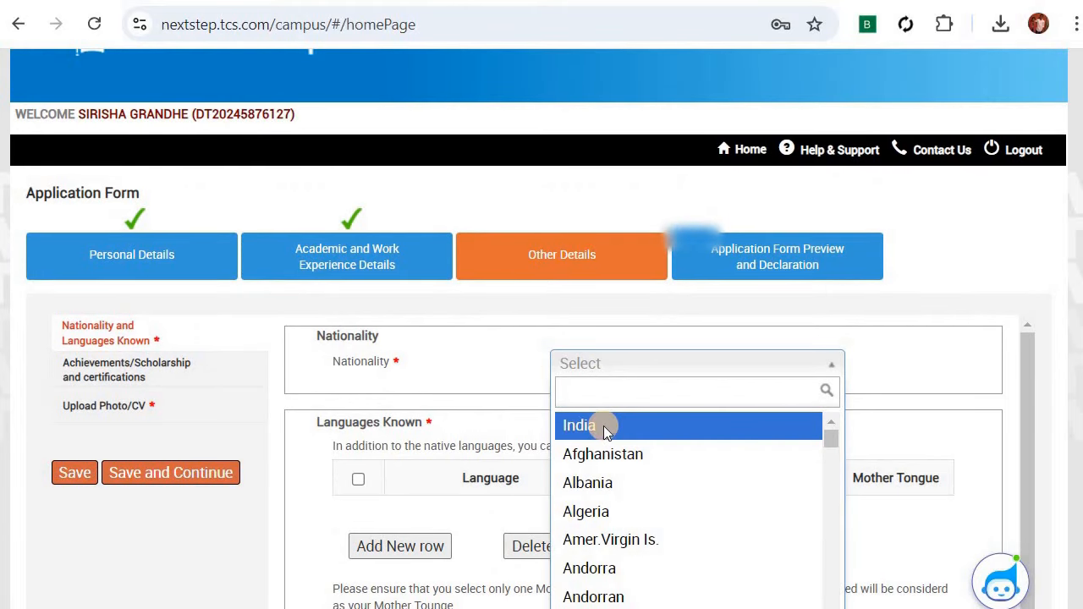
pyautogui.click(603, 427)
# Add a Telugu row to Languages Known, marked as spoken, read and written.
pyautogui.scroll(-1, 603, 427)
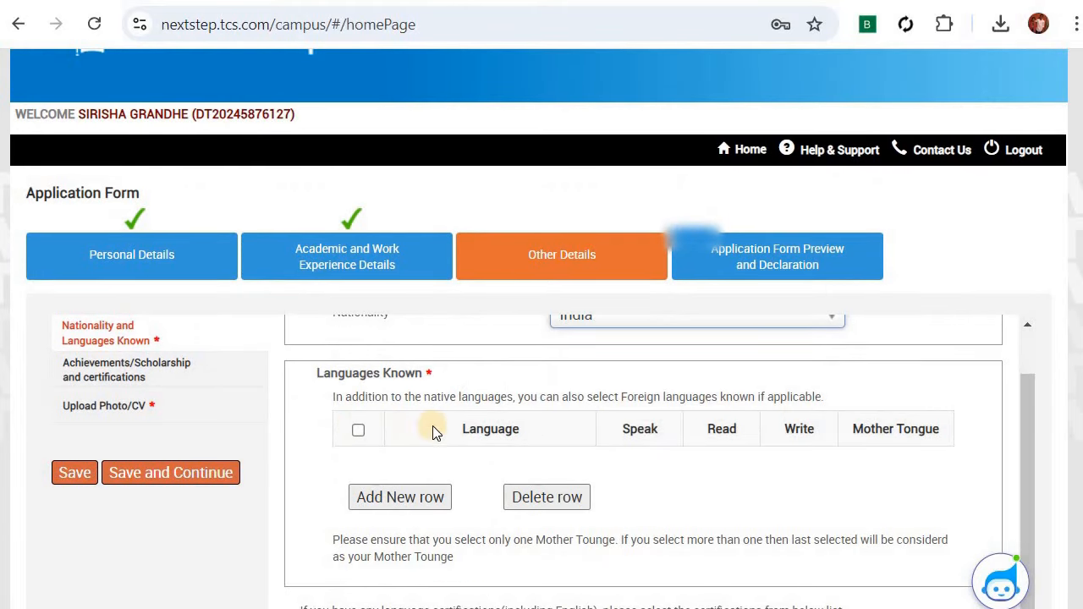
pyautogui.click(399, 499)
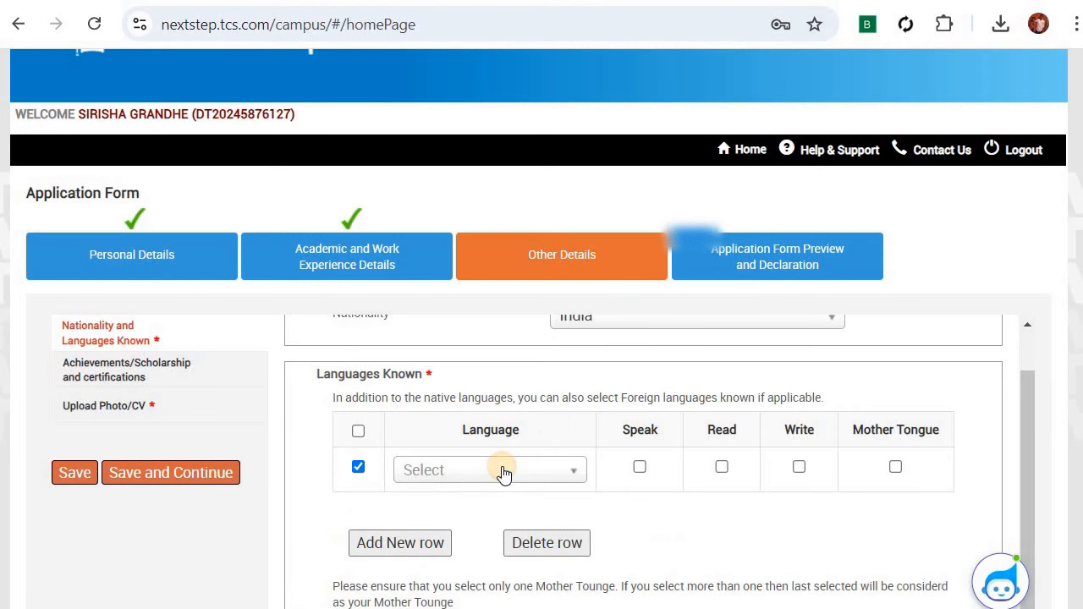
pyautogui.click(504, 472)
pyautogui.scroll(-2, 477, 561)
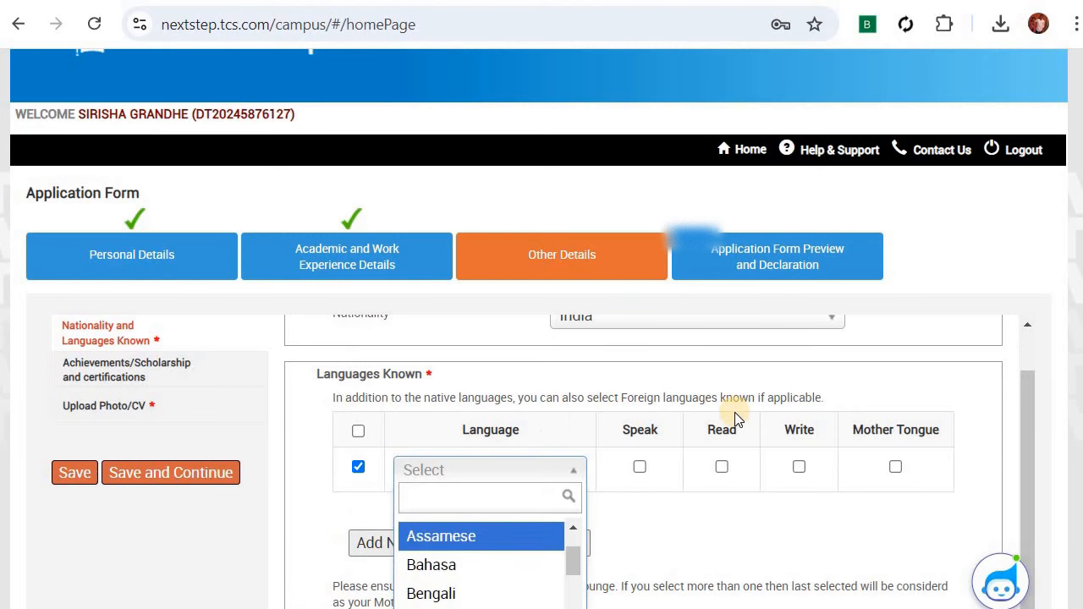
pyautogui.scroll(-1, 592, 474)
pyautogui.scroll(-2, 552, 514)
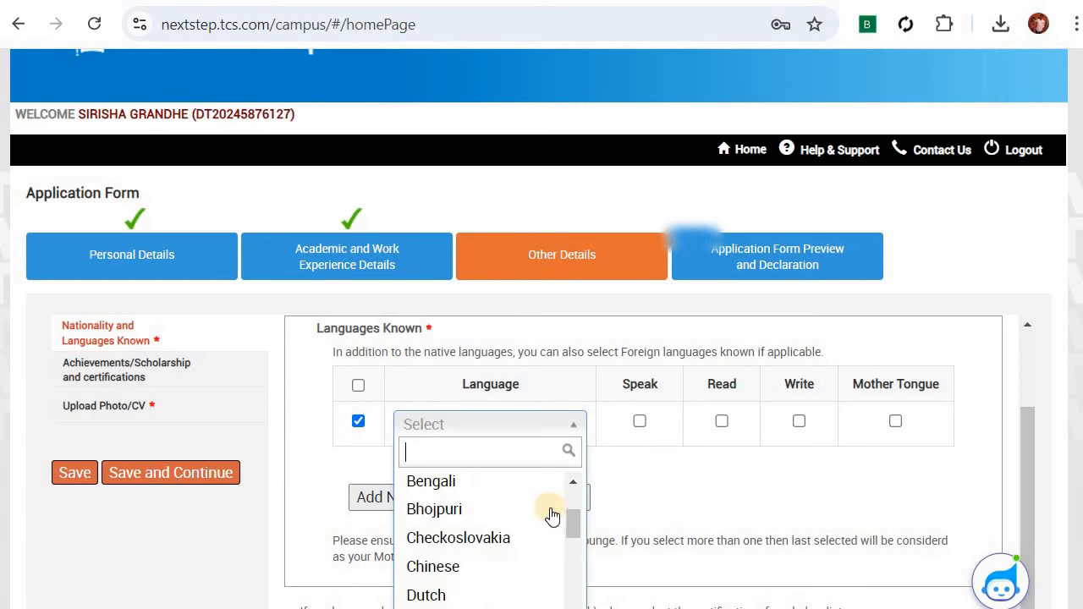
pyautogui.scroll(-4, 552, 515)
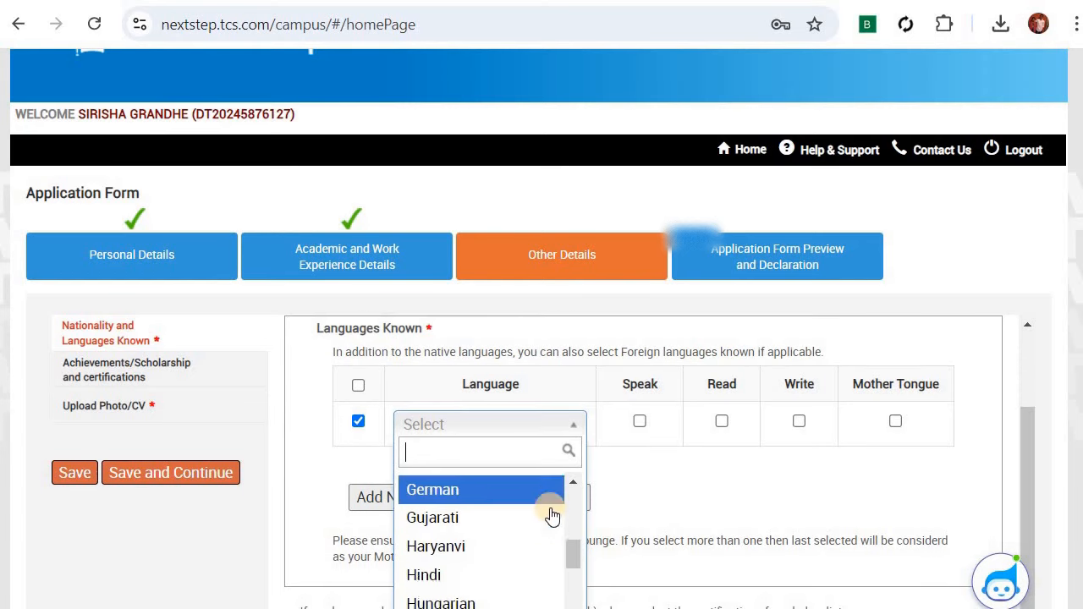
pyautogui.scroll(-2, 552, 514)
pyautogui.scroll(-2, 504, 500)
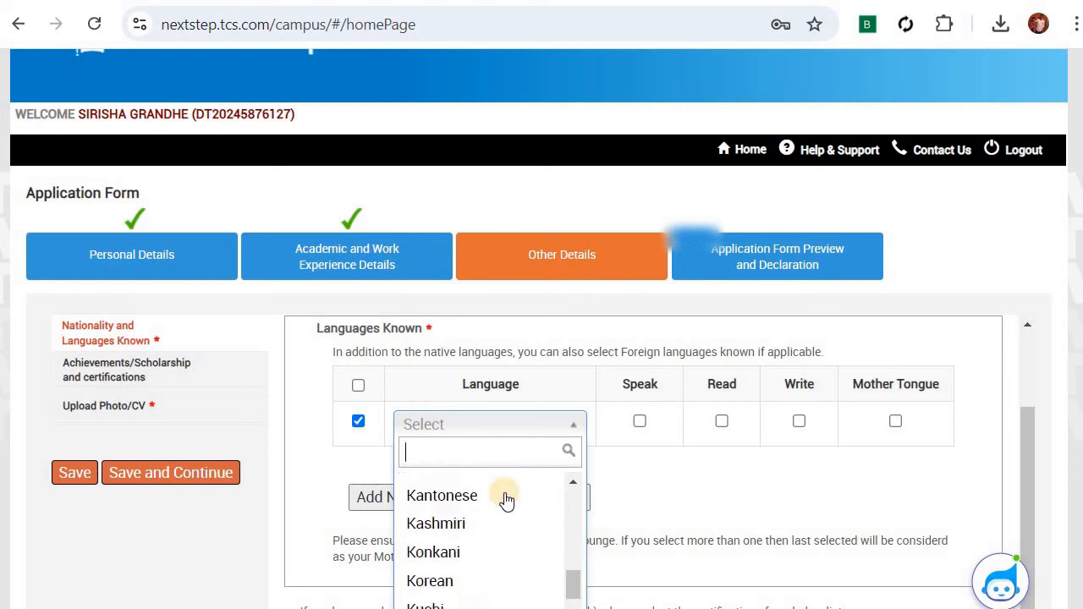
pyautogui.scroll(-6, 504, 499)
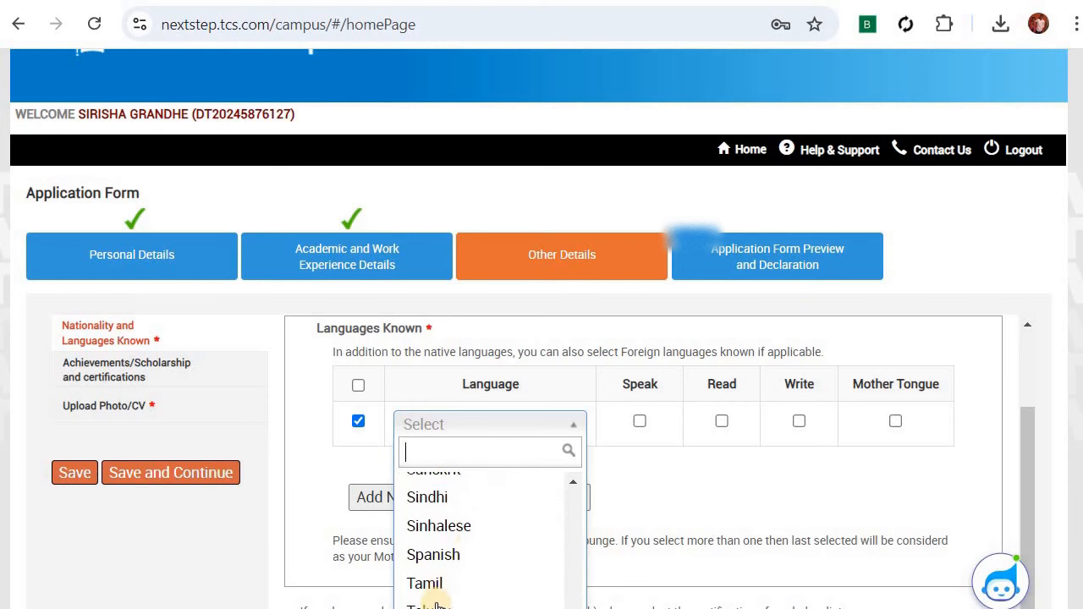
pyautogui.scroll(-2, 472, 550)
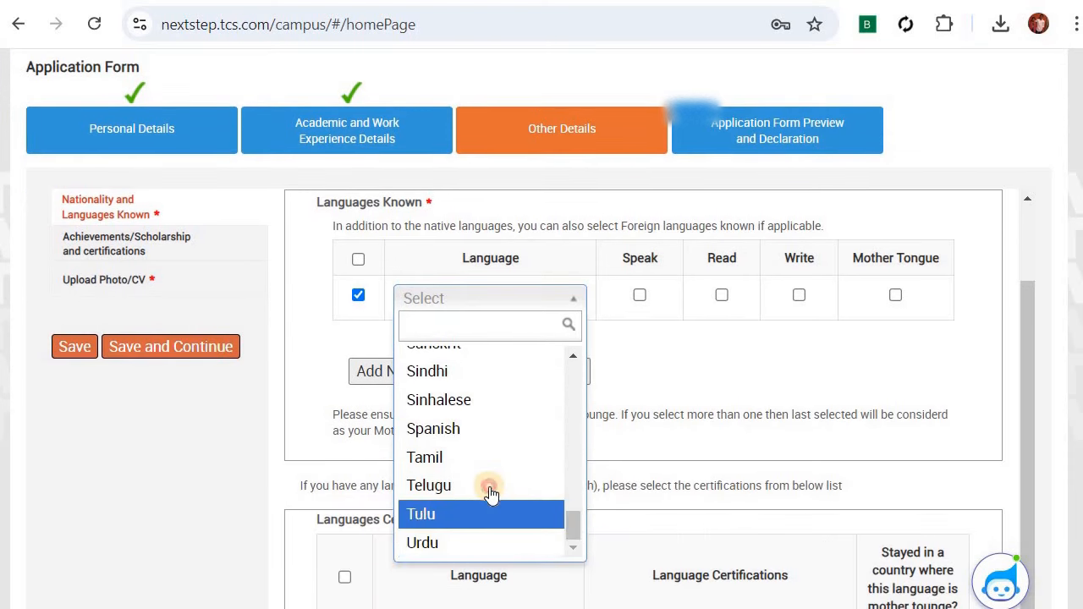
pyautogui.click(490, 489)
pyautogui.click(638, 295)
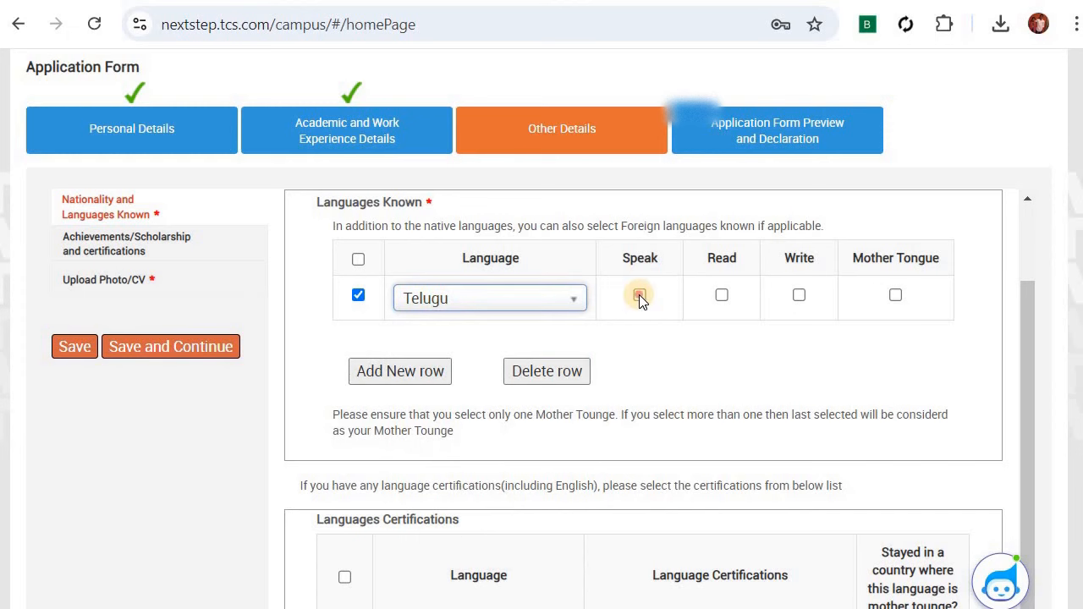
pyautogui.click(722, 296)
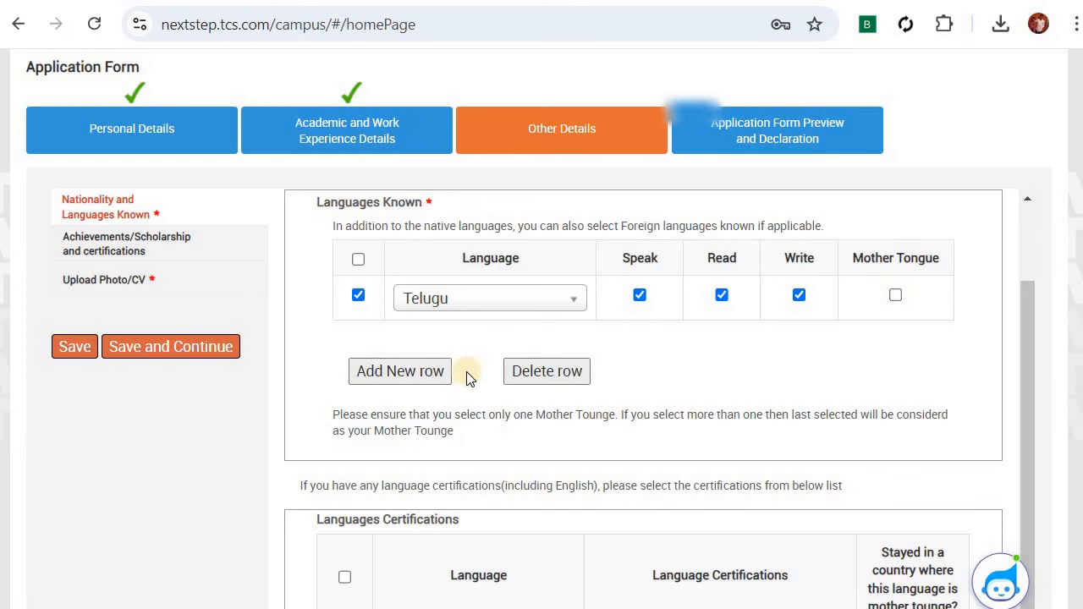
# Add a Hindi language row marked read and write only, then add another blank row.
pyautogui.click(412, 373)
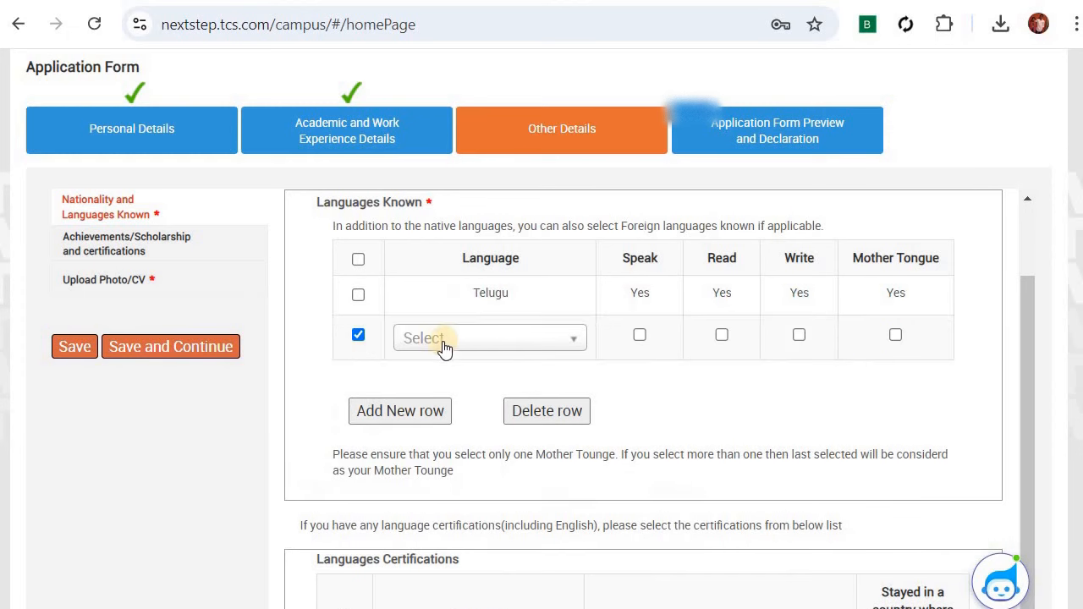
pyautogui.click(490, 337)
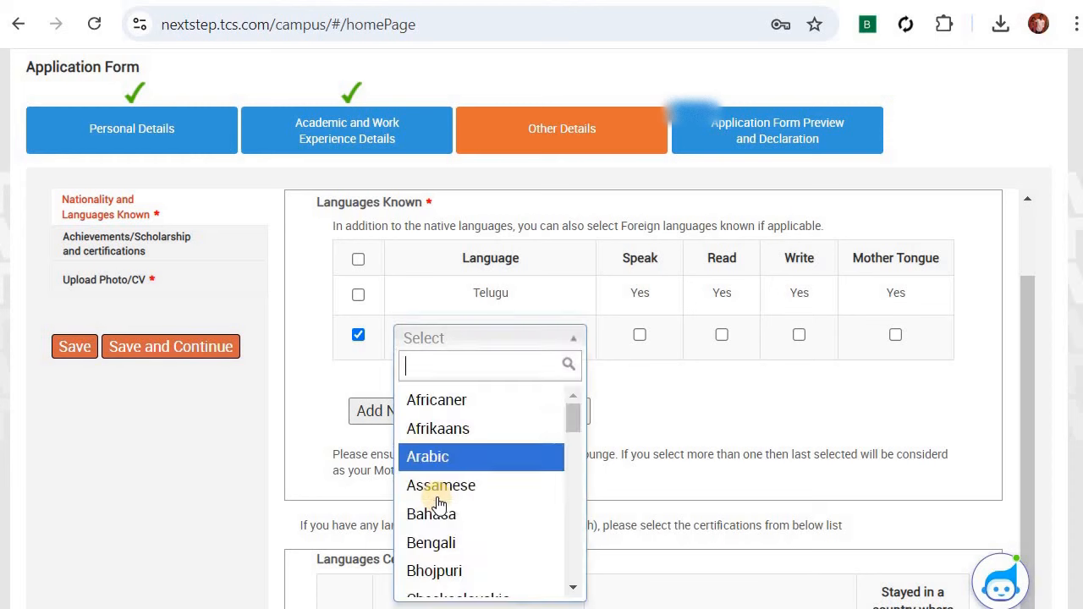
pyautogui.scroll(-5, 442, 496)
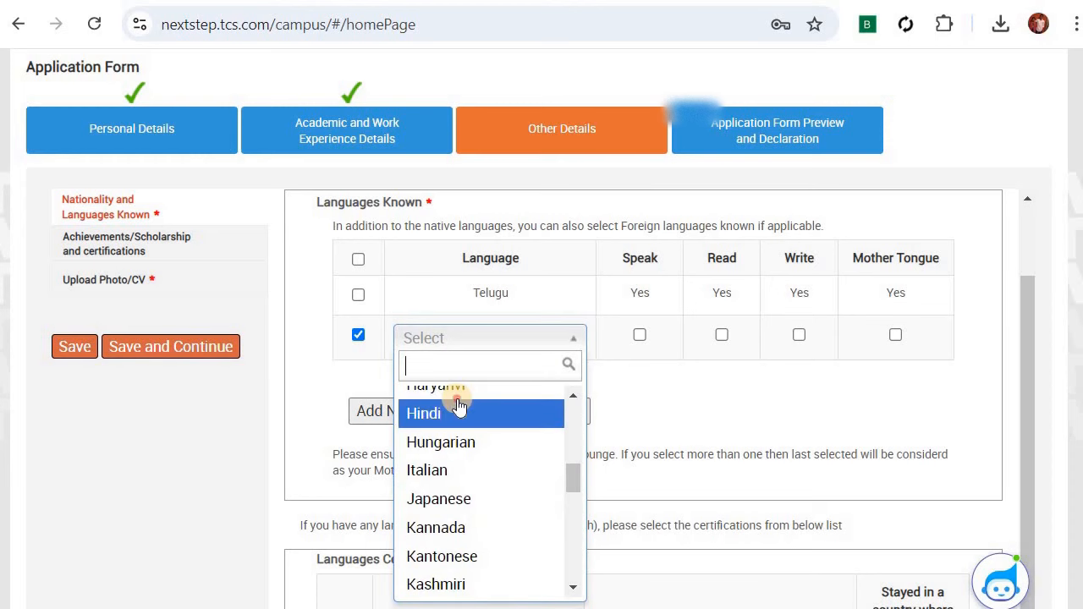
pyautogui.click(459, 407)
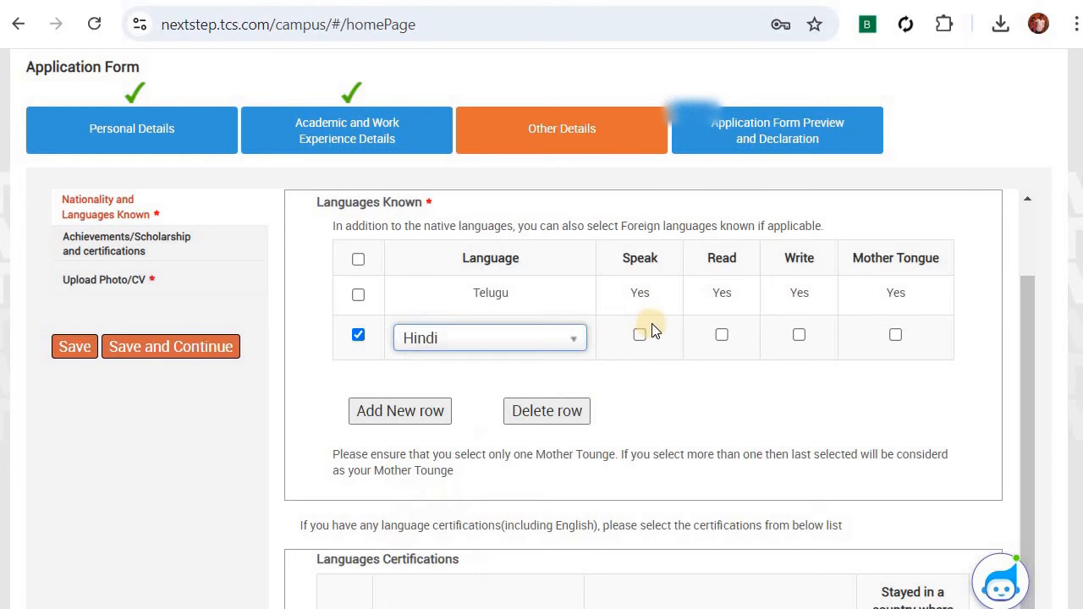
pyautogui.click(721, 335)
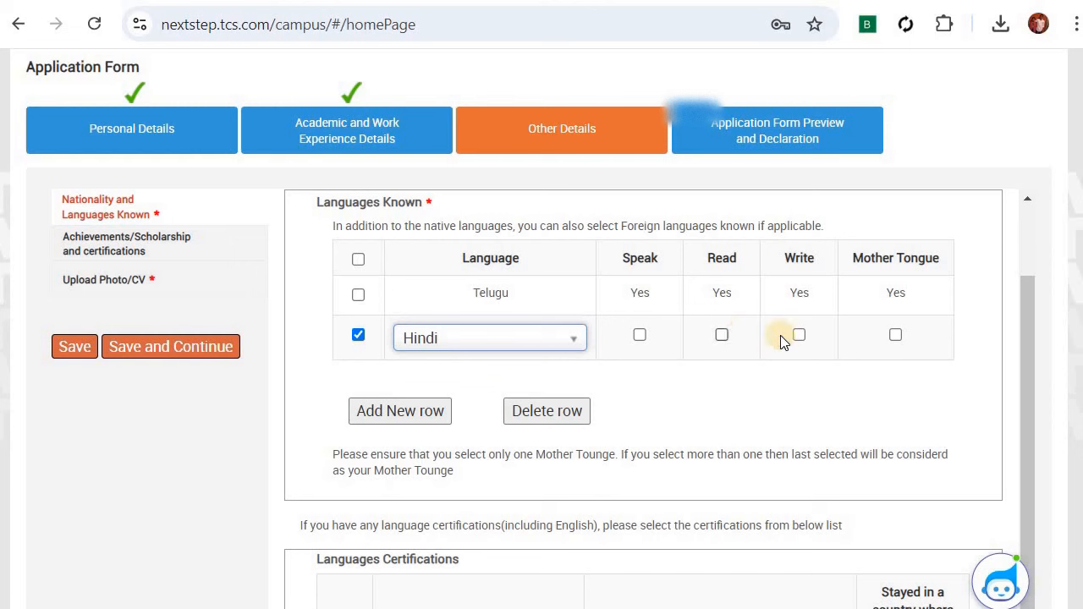
pyautogui.click(800, 335)
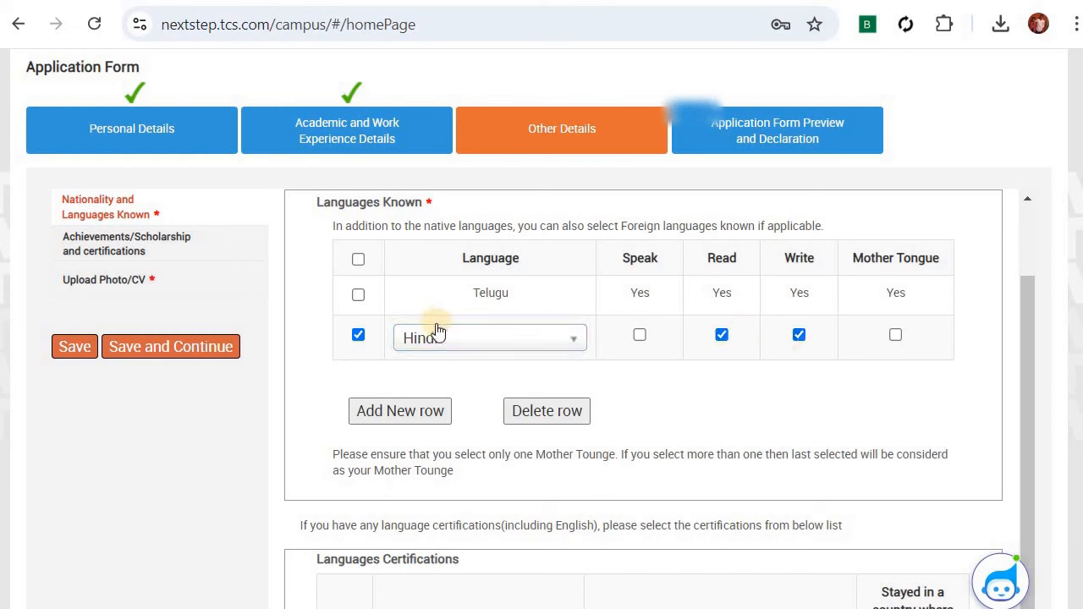
pyautogui.click(395, 410)
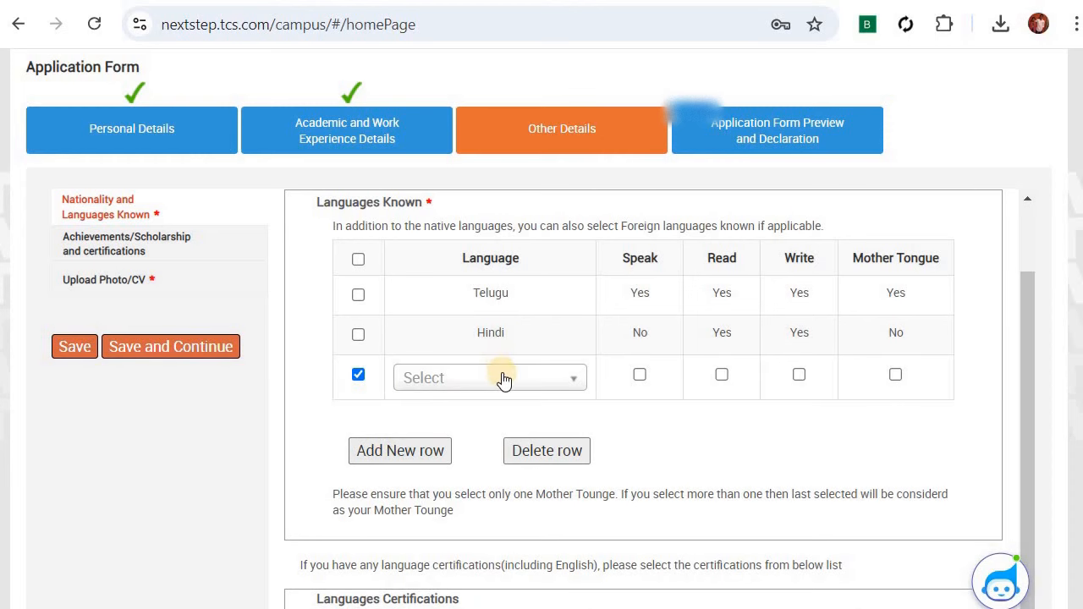
# Add an English language row marked speak, read and write, then add another blank row.
pyautogui.click(502, 379)
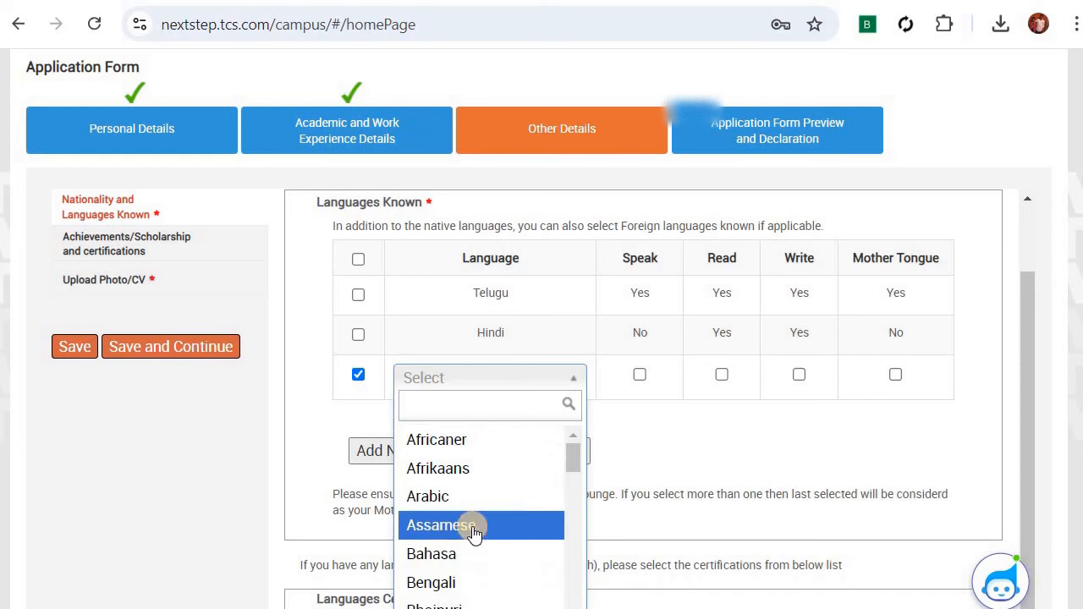
pyautogui.scroll(-3, 474, 533)
pyautogui.scroll(-2, 474, 533)
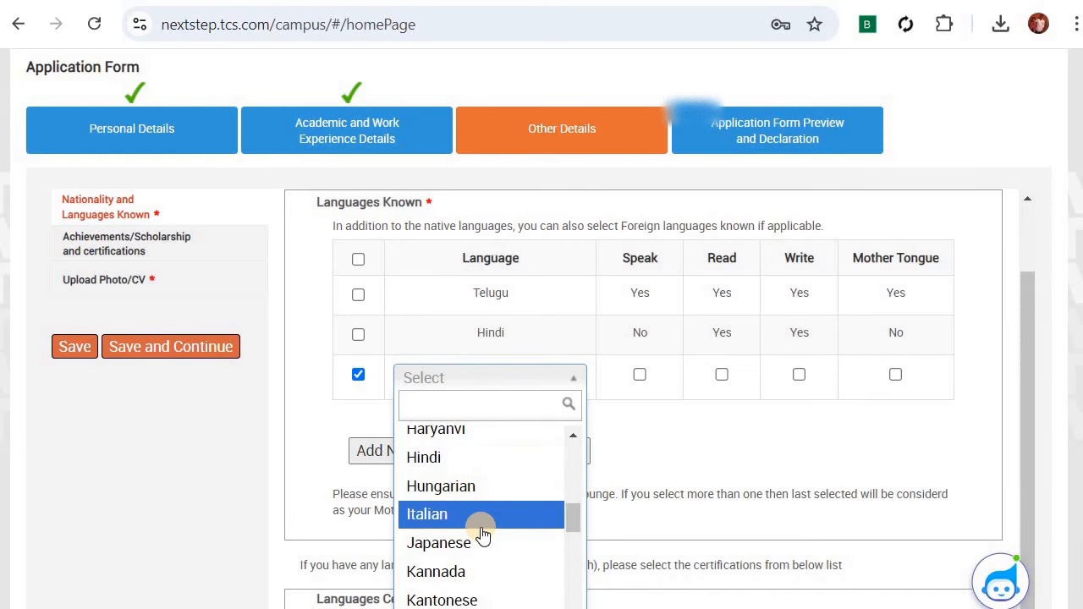
pyautogui.scroll(-3, 480, 532)
pyautogui.scroll(-5, 482, 534)
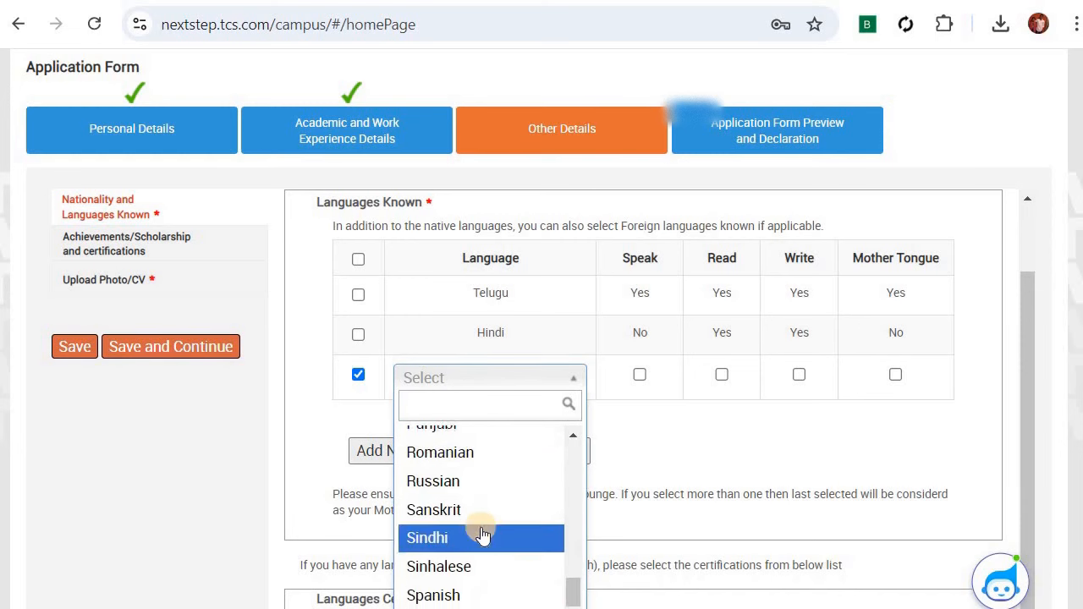
pyautogui.scroll(-2, 483, 505)
pyautogui.scroll(3, 479, 475)
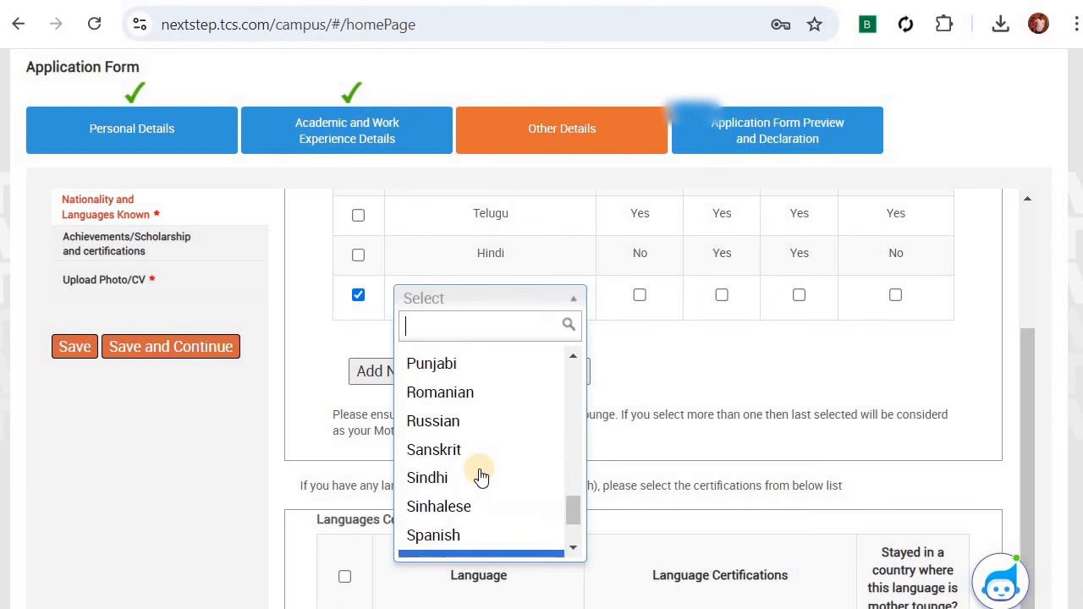
pyautogui.scroll(3, 481, 475)
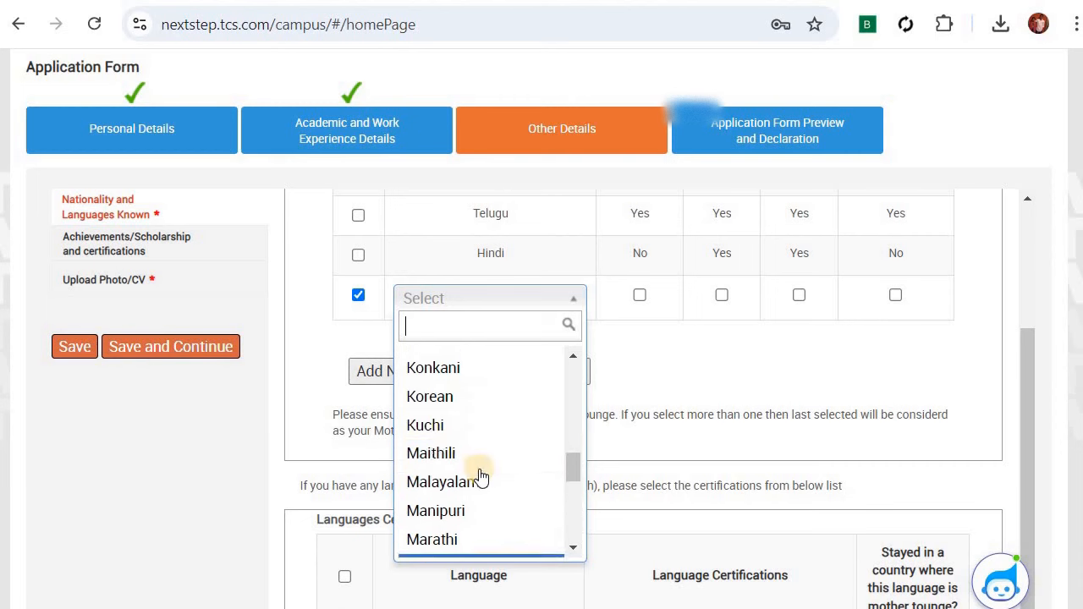
pyautogui.scroll(3, 480, 476)
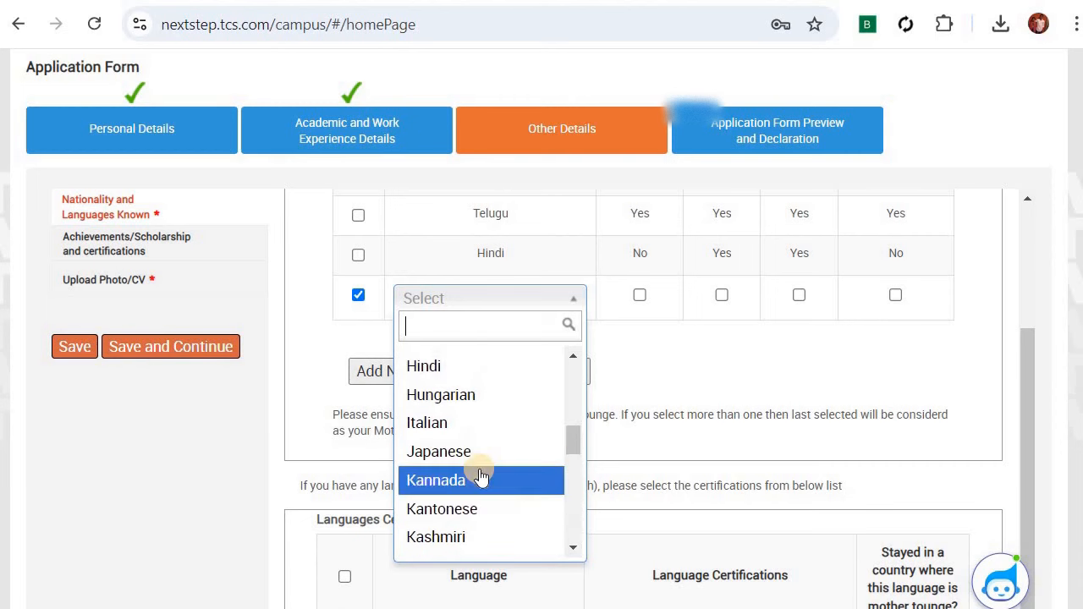
pyautogui.scroll(3, 479, 478)
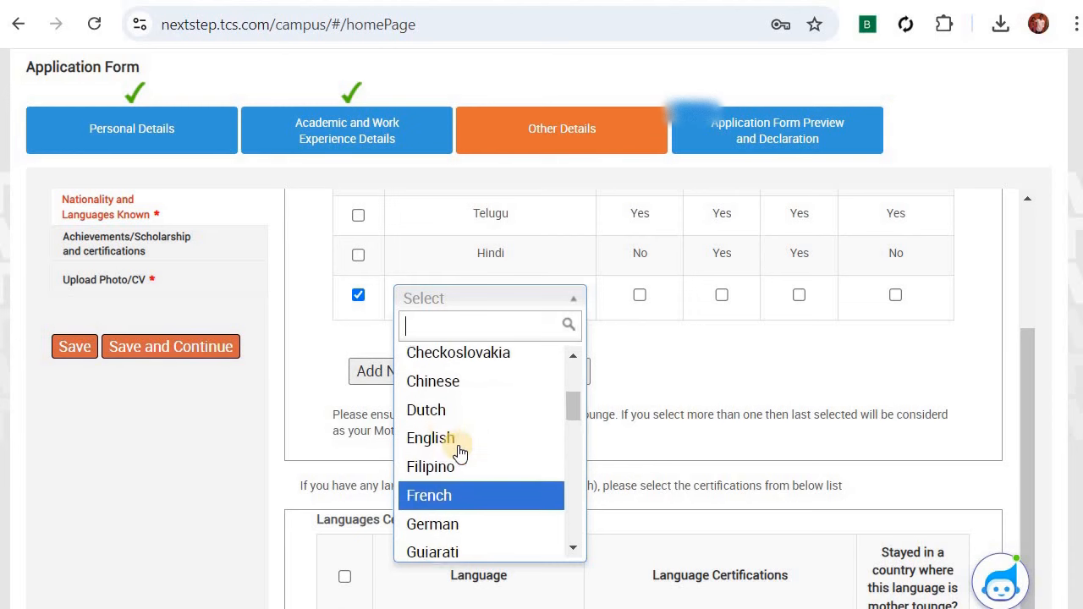
pyautogui.click(473, 435)
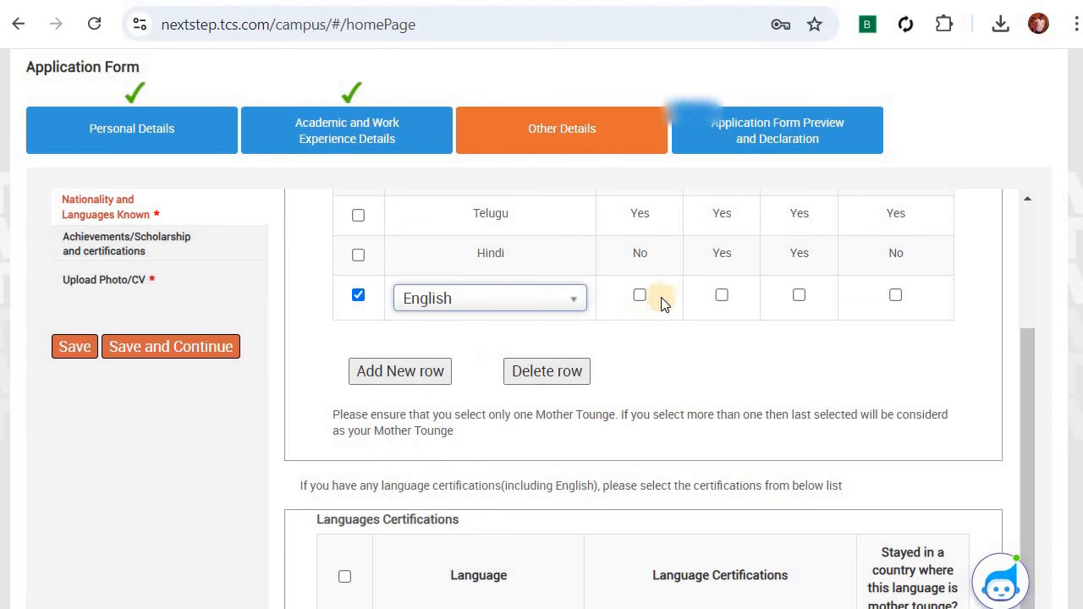
pyautogui.click(668, 324)
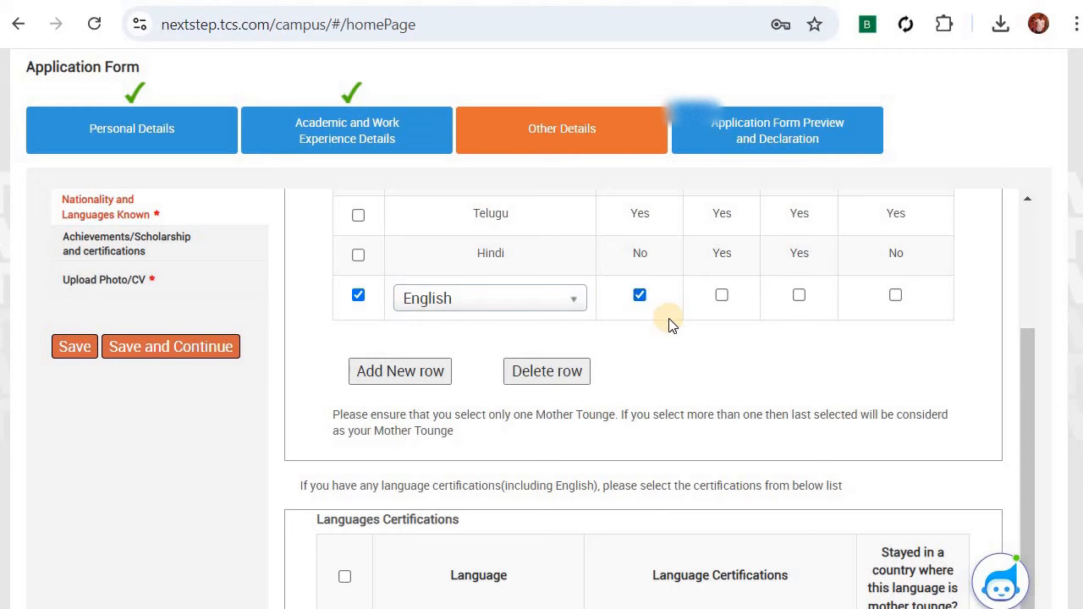
pyautogui.scroll(1, 717, 400)
pyautogui.click(718, 401)
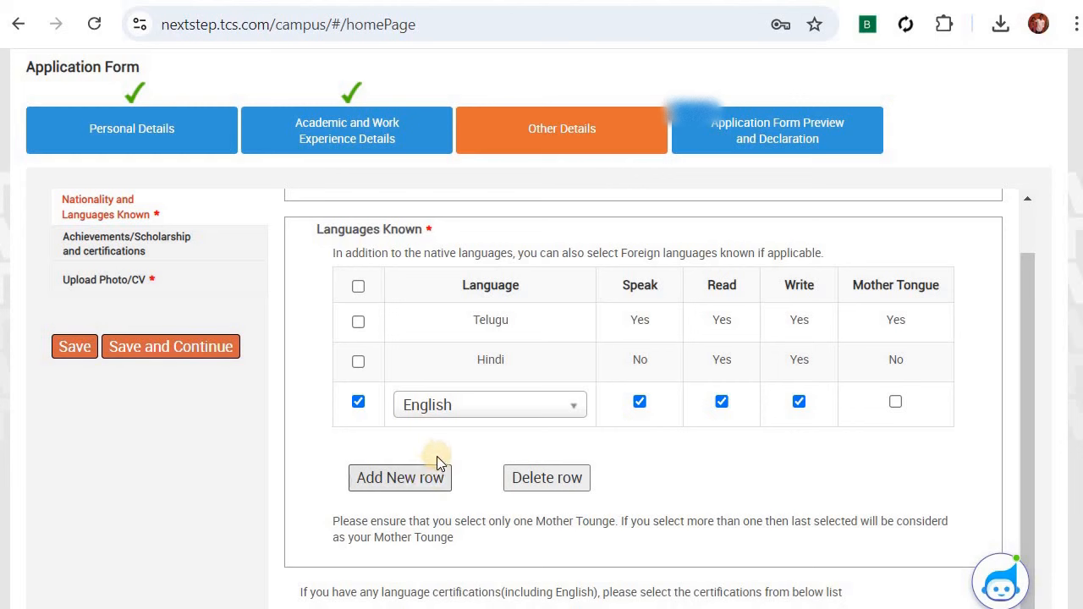
pyautogui.click(418, 477)
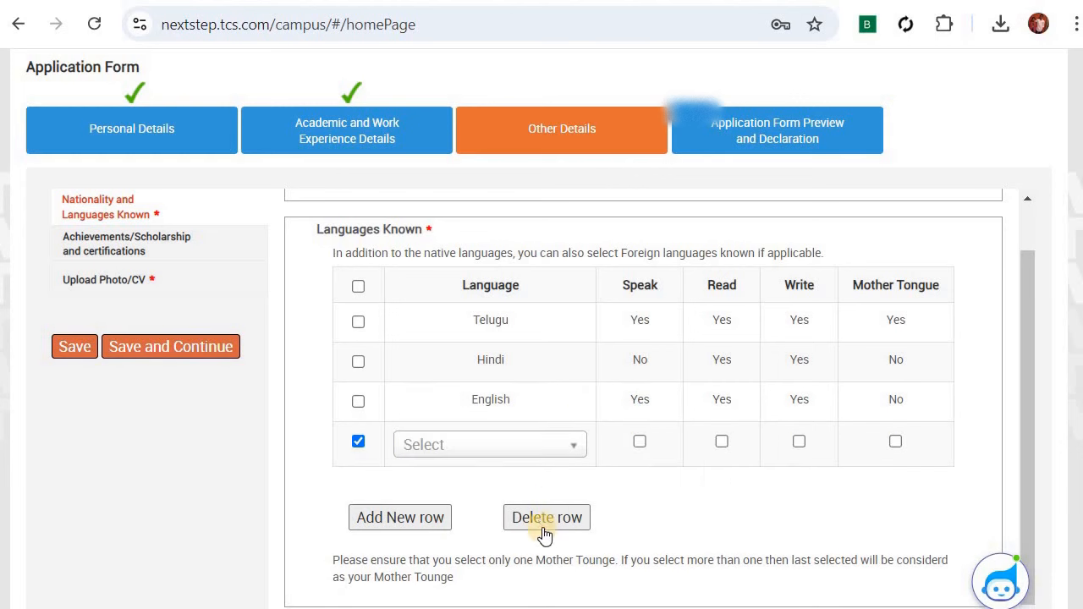
# Delete the blank extra language row and save the Telugu, Hindi and English entries.
pyautogui.click(543, 529)
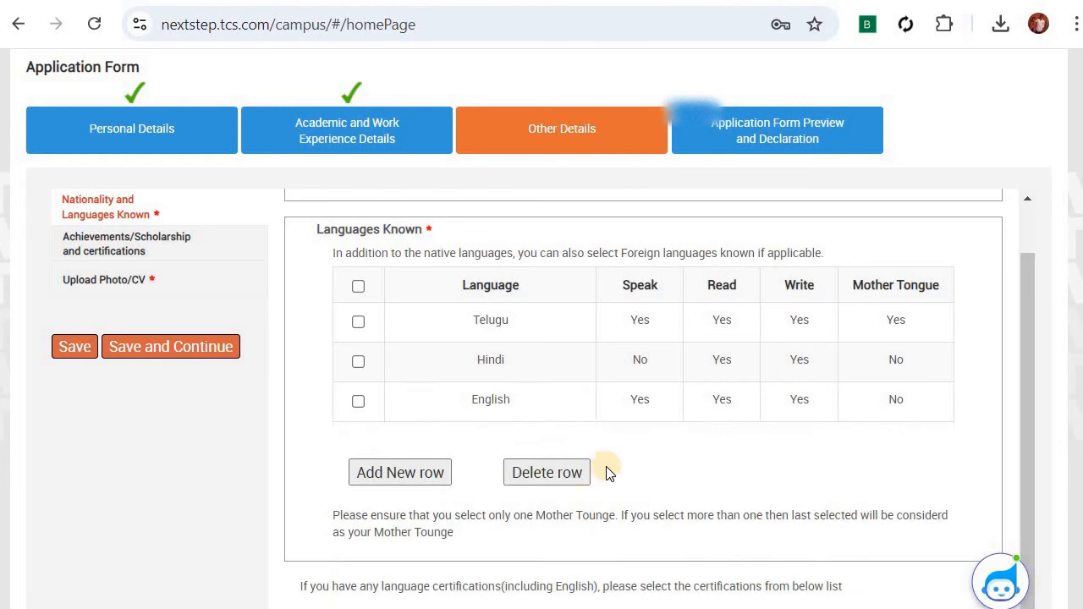
pyautogui.scroll(-2, 604, 474)
pyautogui.scroll(-3, 508, 389)
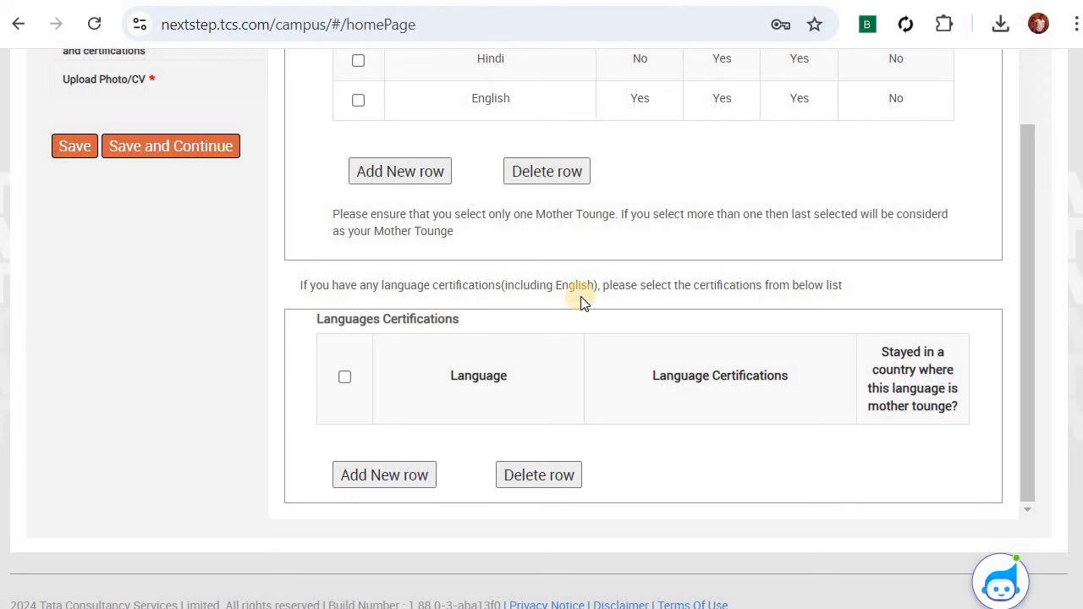
pyautogui.scroll(2, 580, 296)
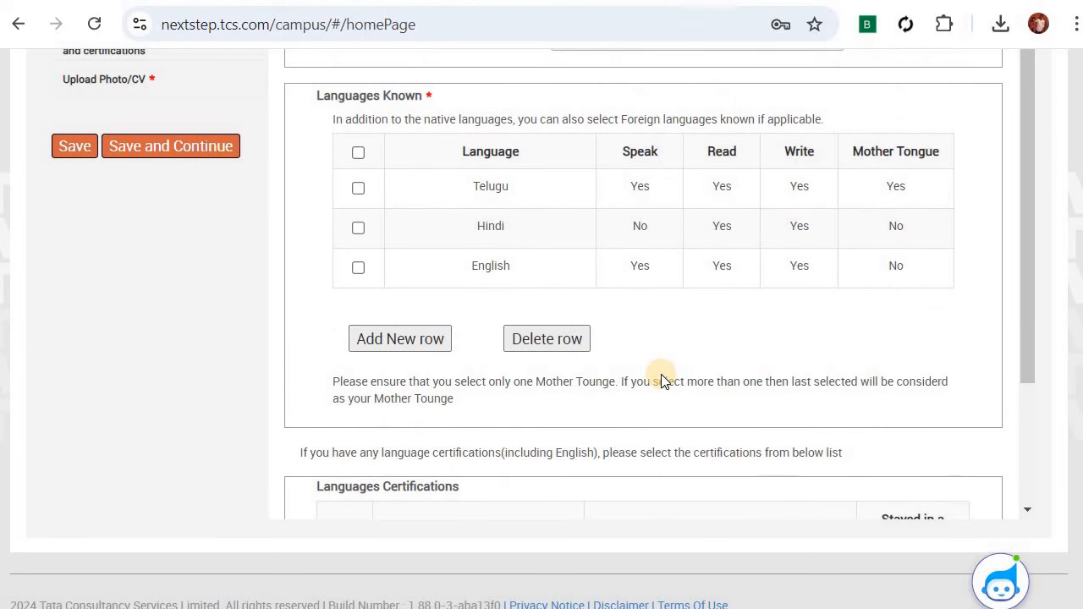
pyautogui.scroll(-2, 660, 376)
pyautogui.scroll(2, 493, 273)
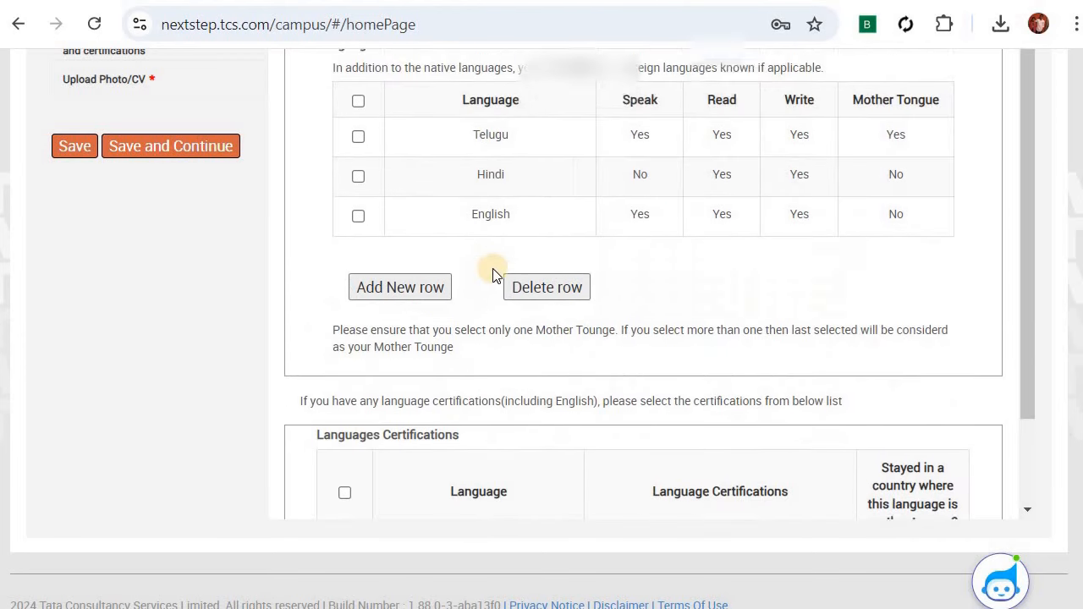
pyautogui.scroll(3, 169, 357)
pyautogui.click(68, 408)
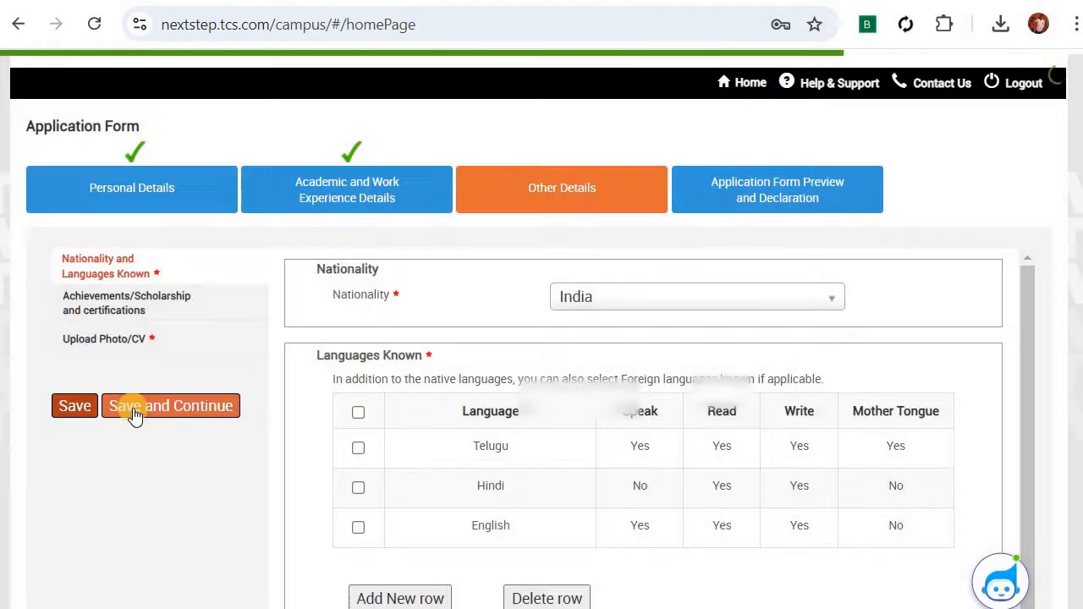
# Enter NO as the achievements entry, save it, and continue to Upload Photo/CV.
pyautogui.click(136, 413)
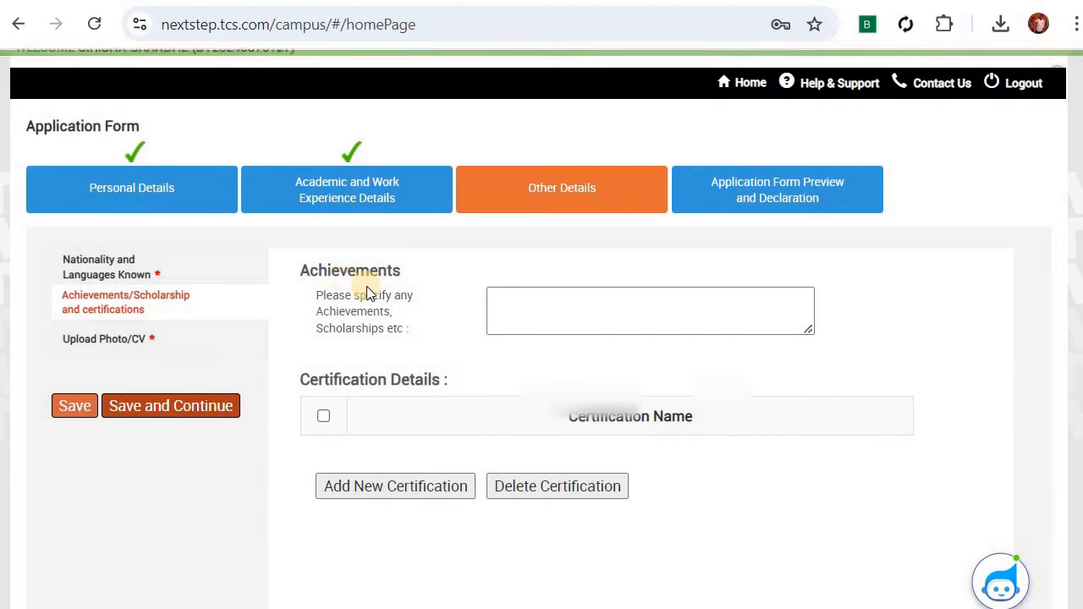
pyautogui.click(547, 316)
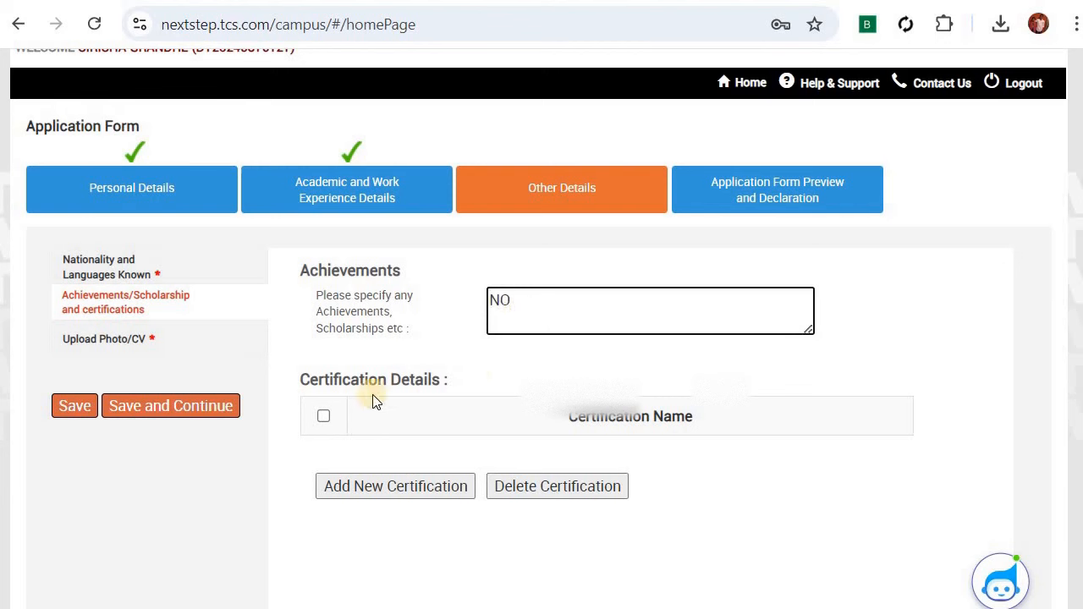
pyautogui.click(76, 408)
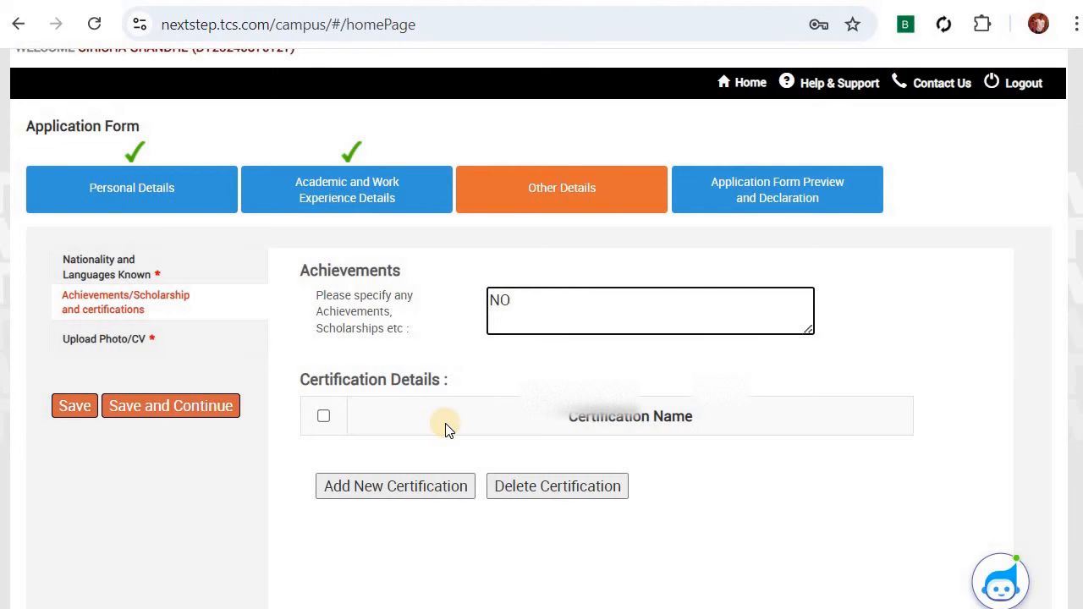
pyautogui.scroll(-1, 474, 398)
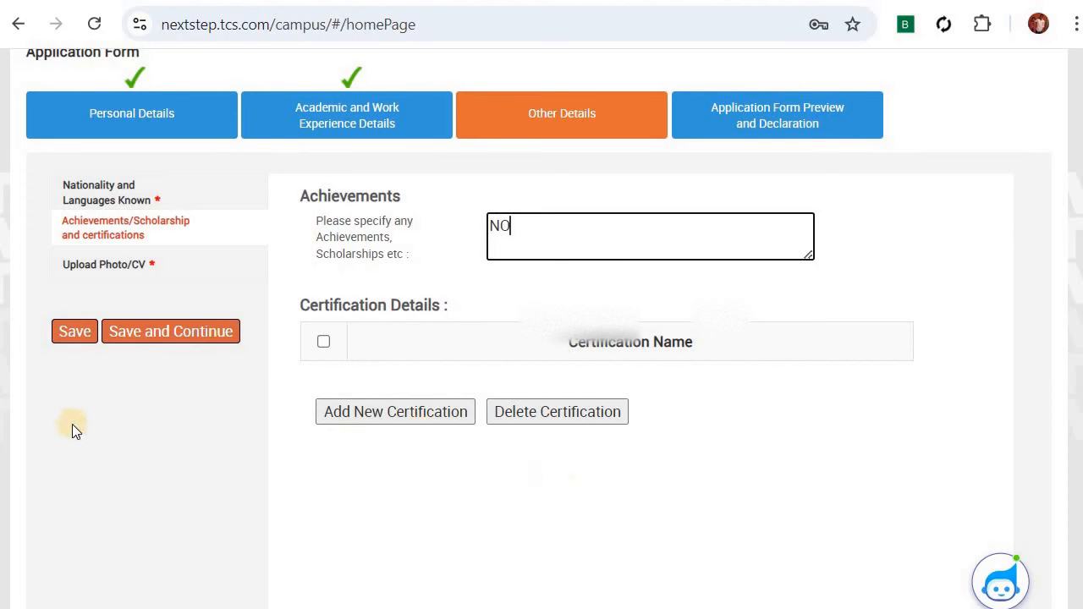
pyautogui.scroll(2, 73, 429)
pyautogui.click(87, 465)
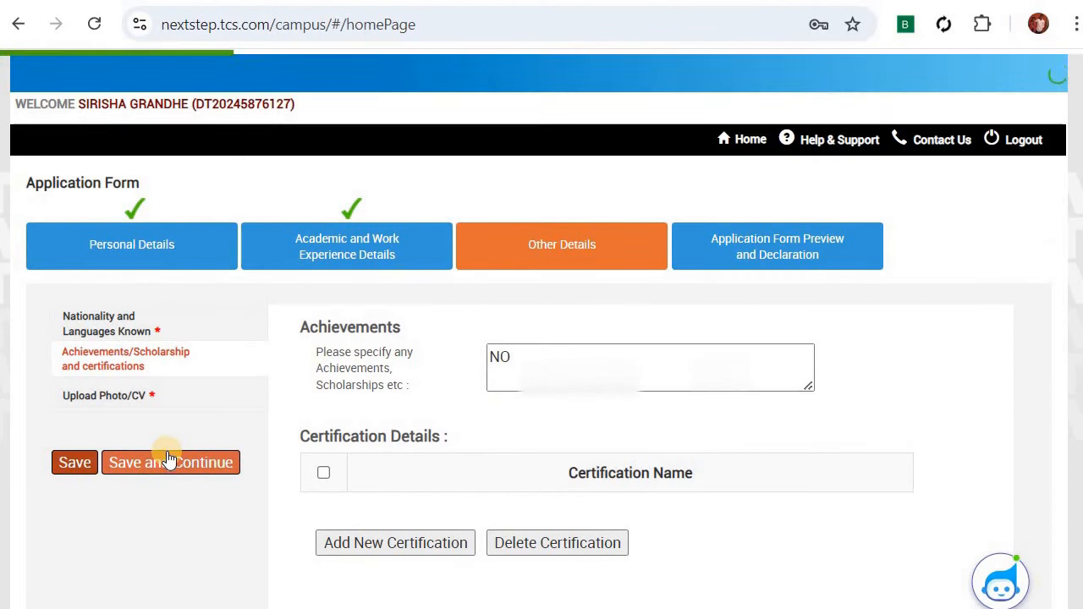
pyautogui.click(167, 458)
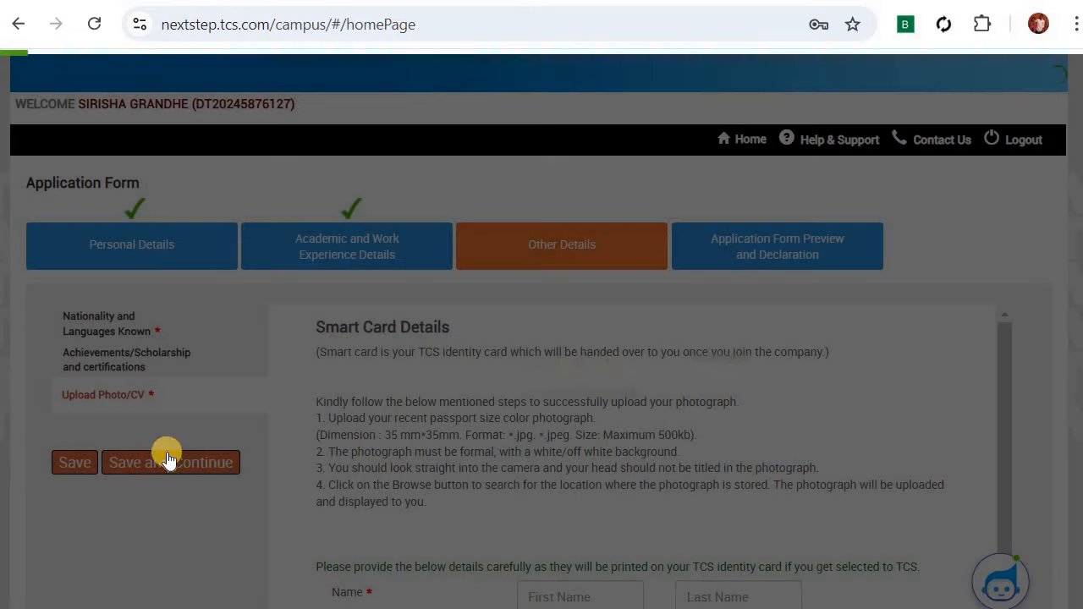
# Set Blood Group to B+.
pyautogui.scroll(-2, 592, 381)
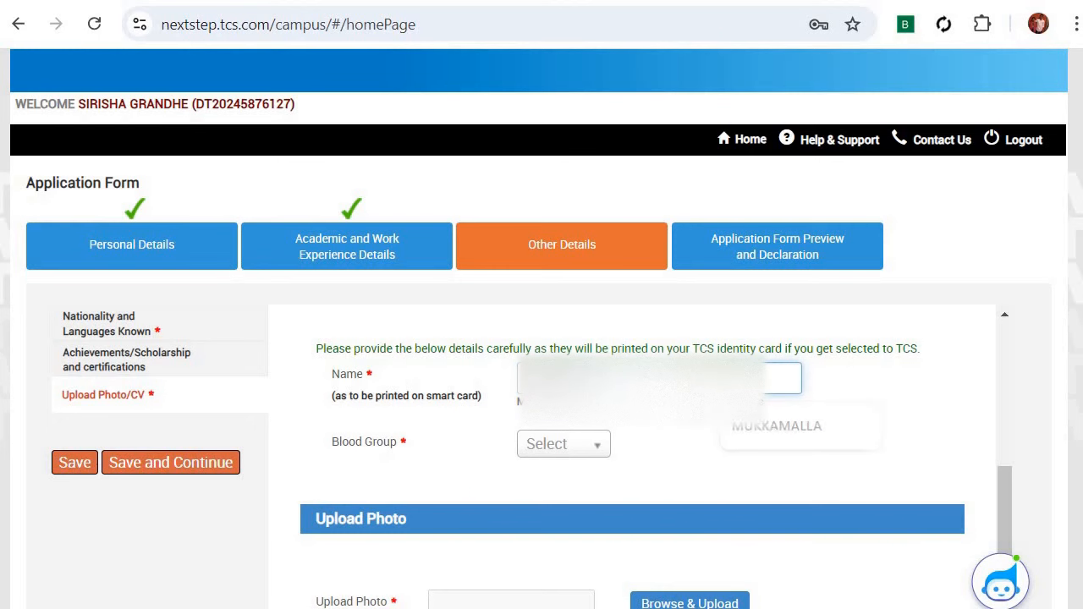
pyautogui.click(578, 437)
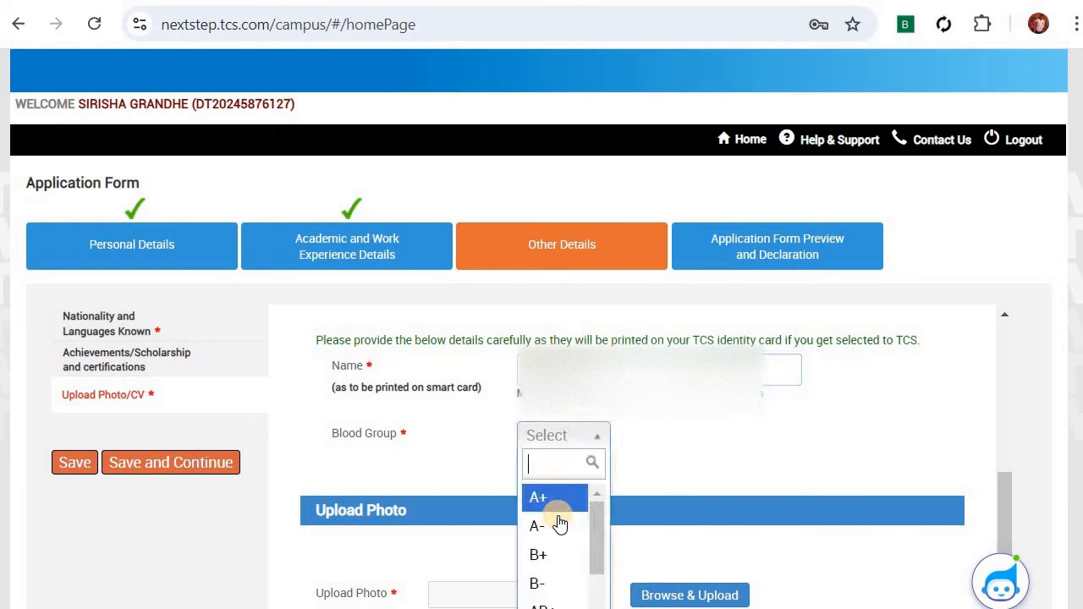
pyautogui.scroll(-2, 558, 525)
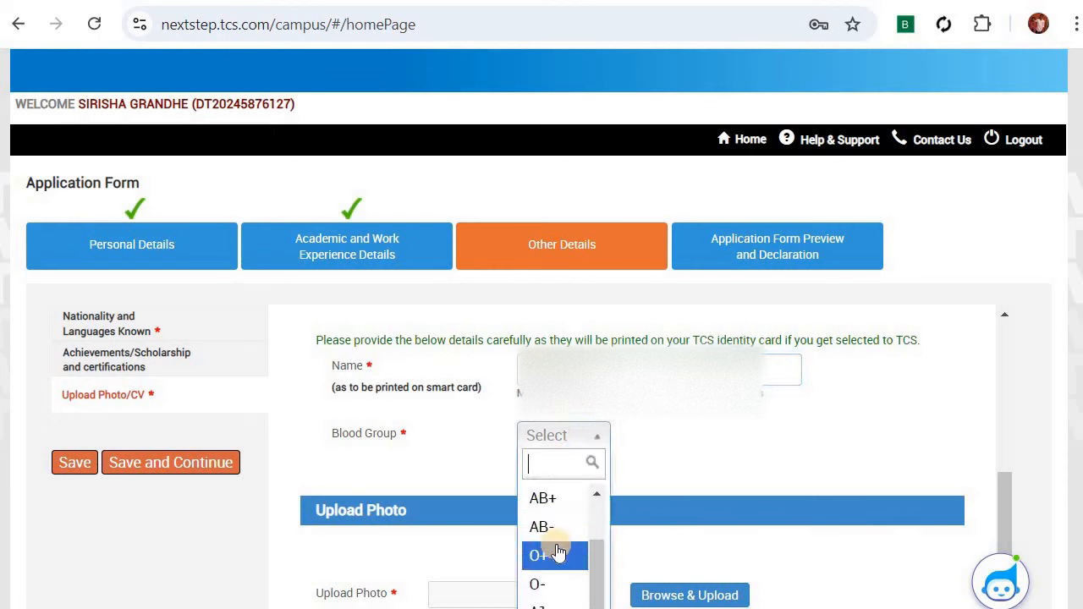
pyautogui.scroll(3, 558, 552)
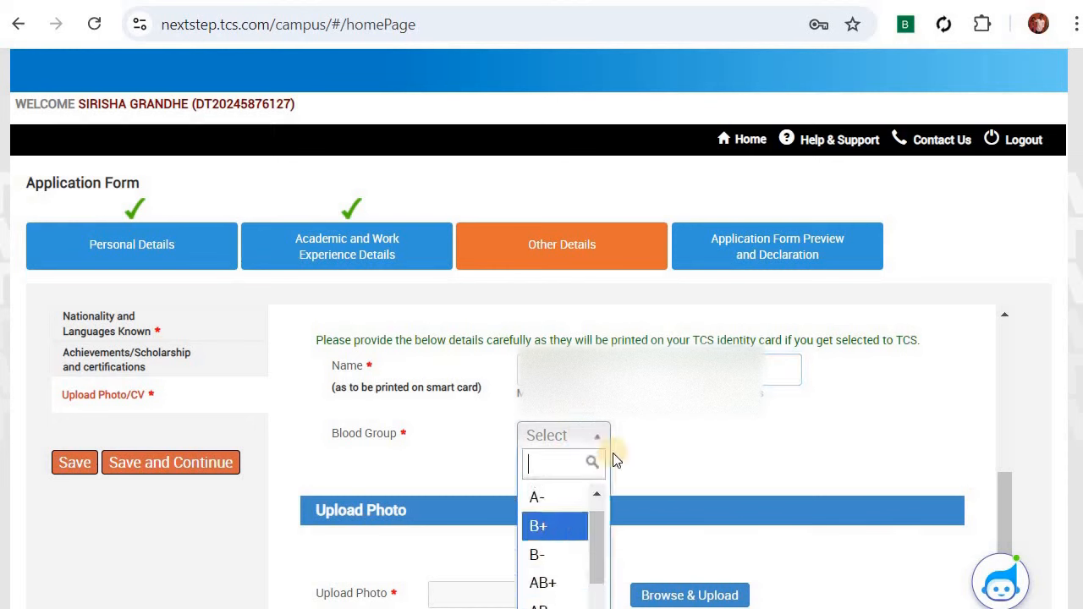
pyautogui.press('Return')
# Upload the applicant's WhatsApp Image 2024 photograph under Upload Photo.
pyautogui.scroll(-2, 648, 437)
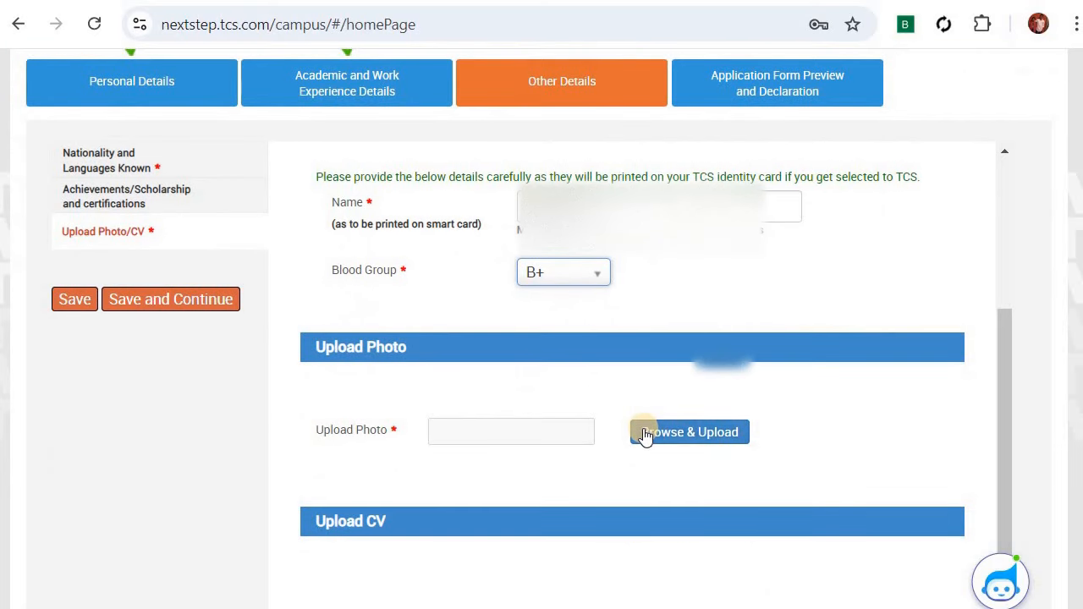
pyautogui.click(645, 435)
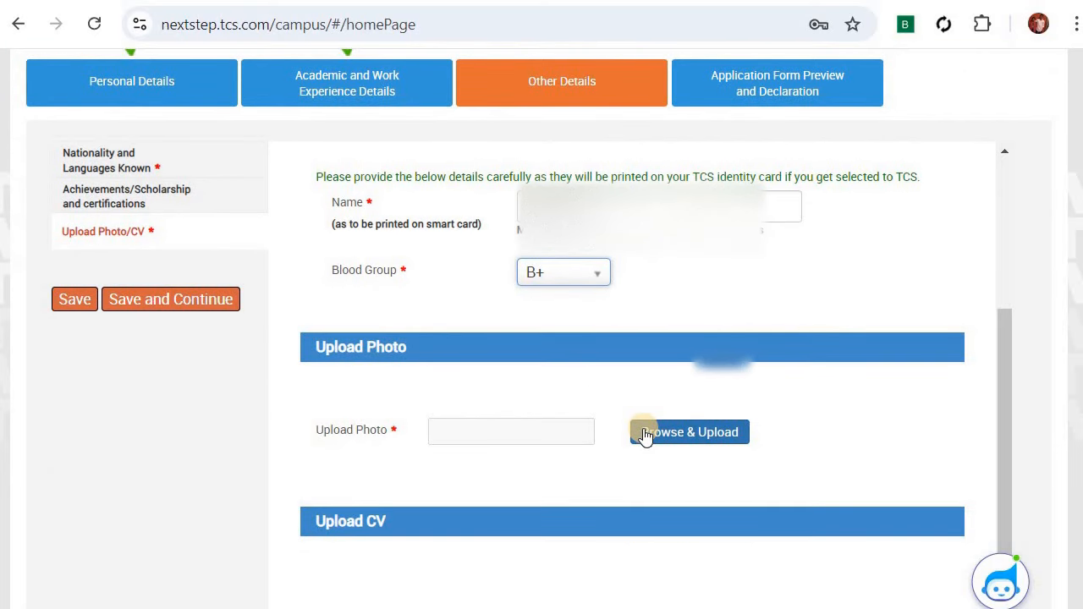
pyautogui.click(645, 434)
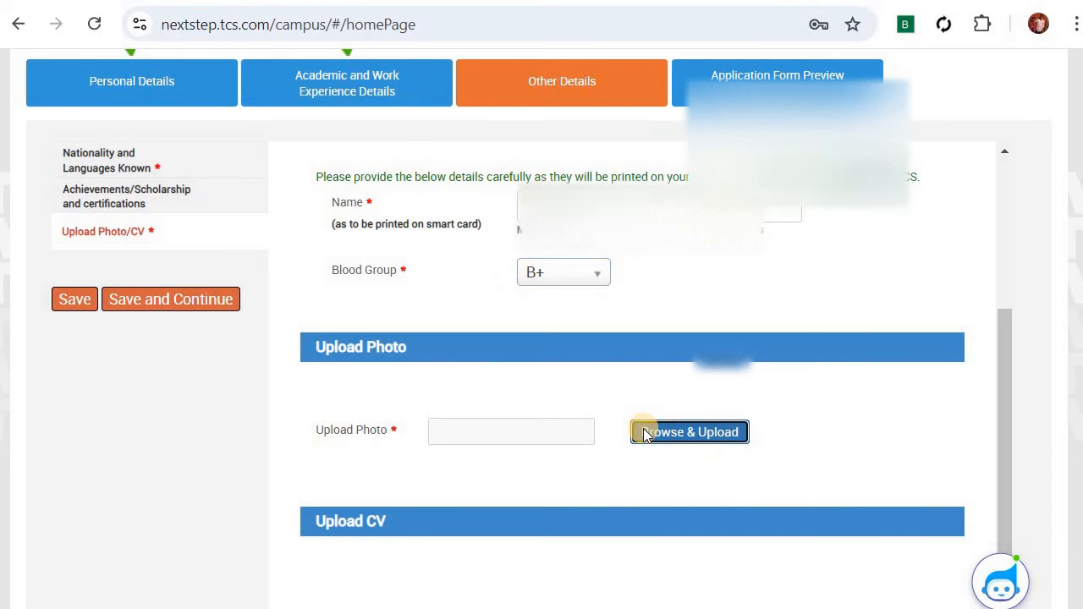
pyautogui.scroll(-2, 650, 344)
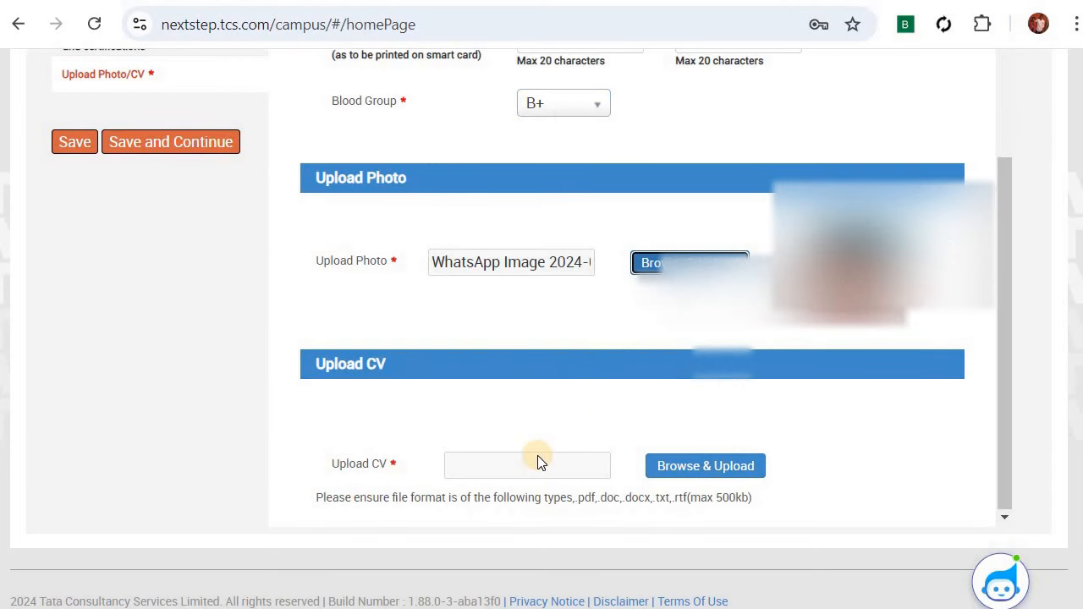
# Upload My Resume (1).pdf from Documents as the CV and save the section.
pyautogui.click(685, 465)
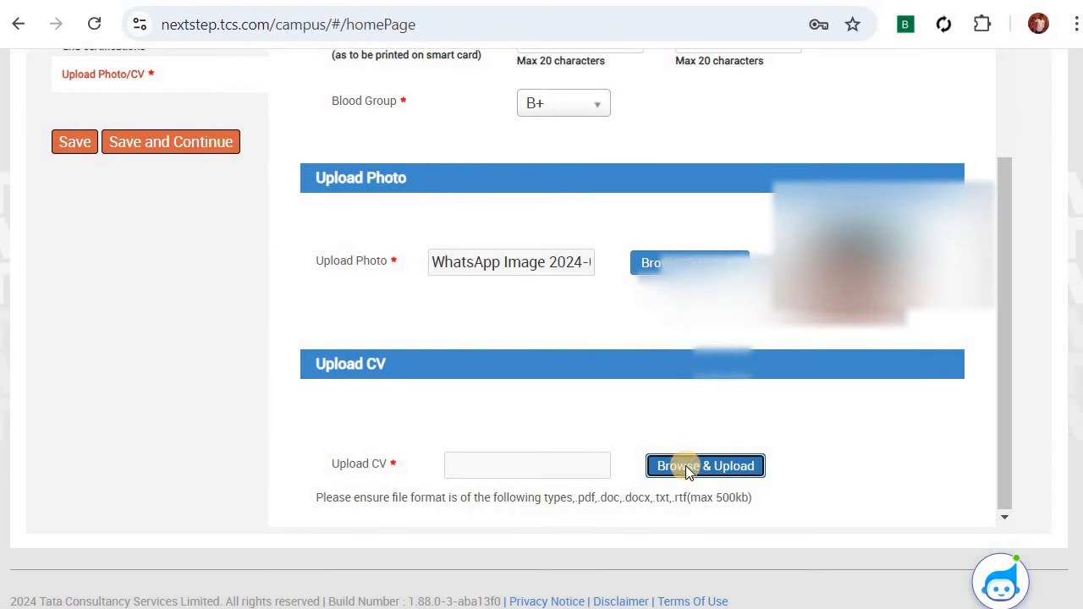
pyautogui.scroll(-1, 304, 213)
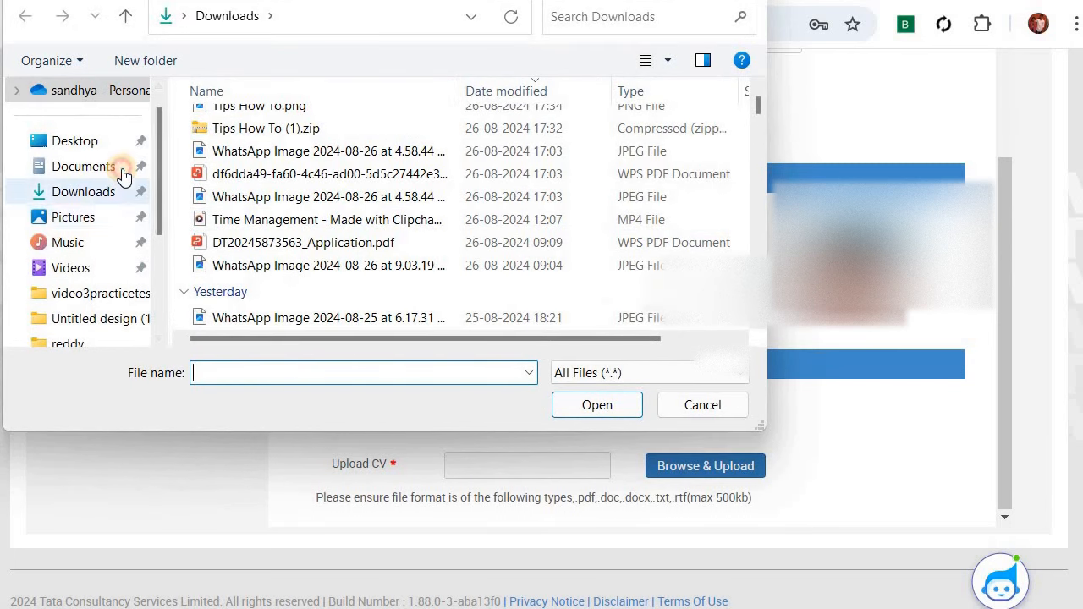
pyautogui.click(122, 175)
pyautogui.click(304, 126)
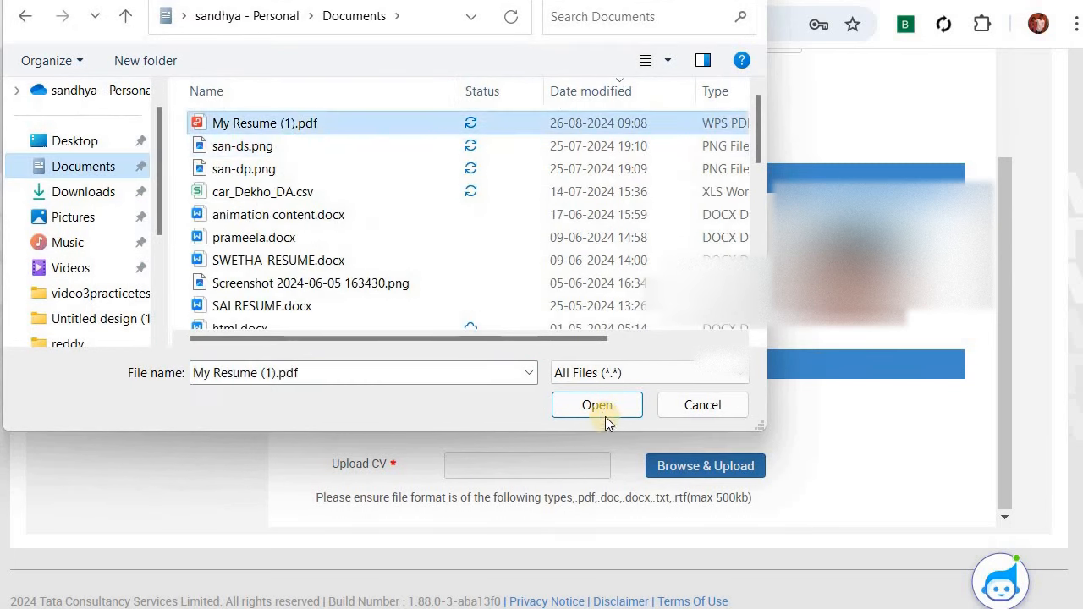
pyautogui.click(606, 411)
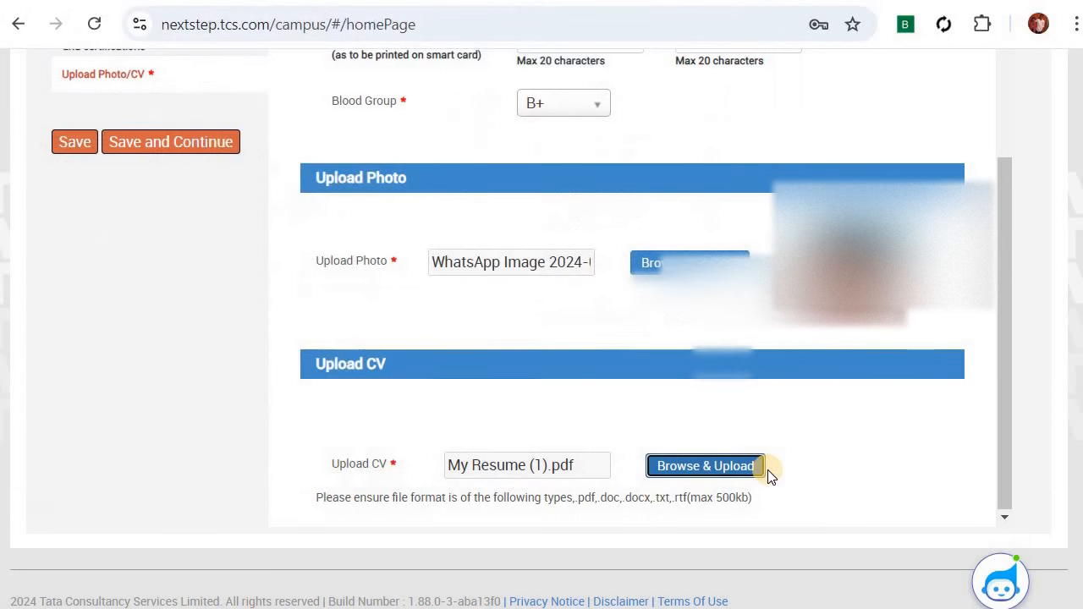
pyautogui.scroll(1, 799, 404)
pyautogui.scroll(-1, 799, 386)
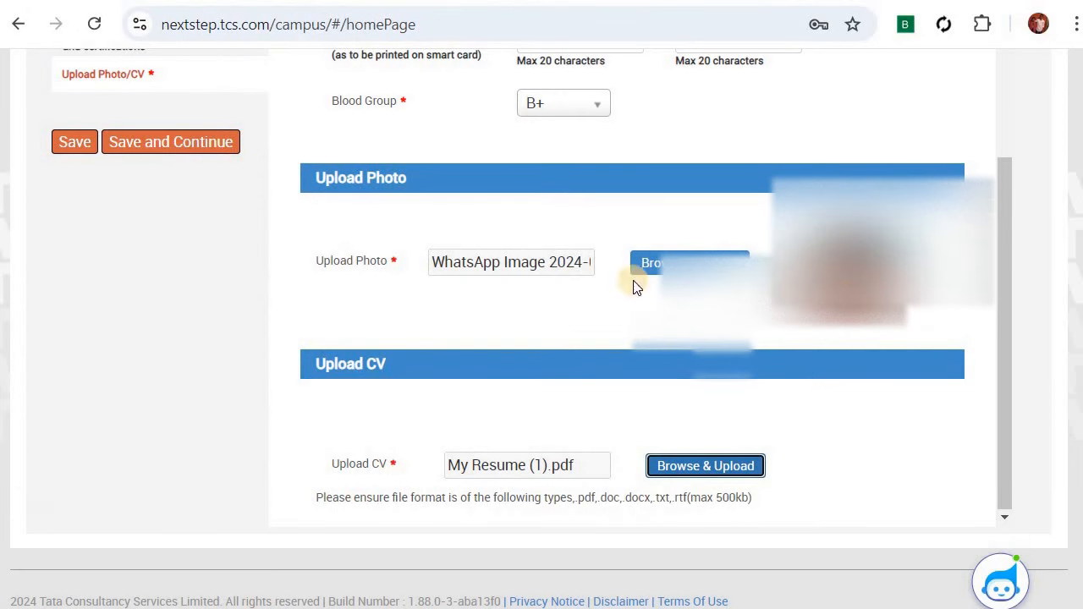
pyautogui.scroll(4, 636, 288)
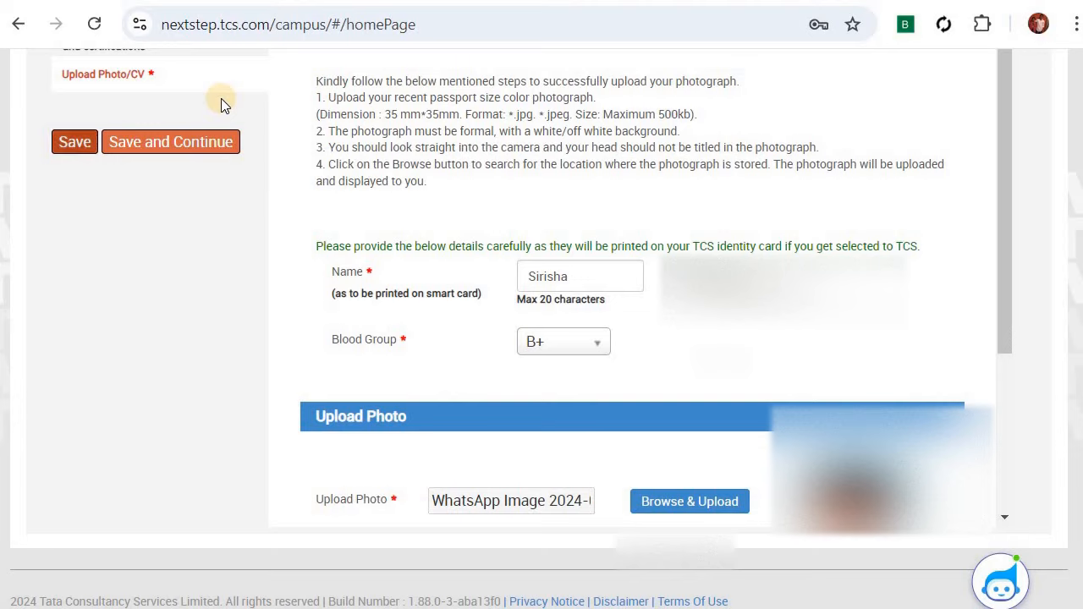
pyautogui.scroll(3, 34, 330)
pyautogui.click(204, 339)
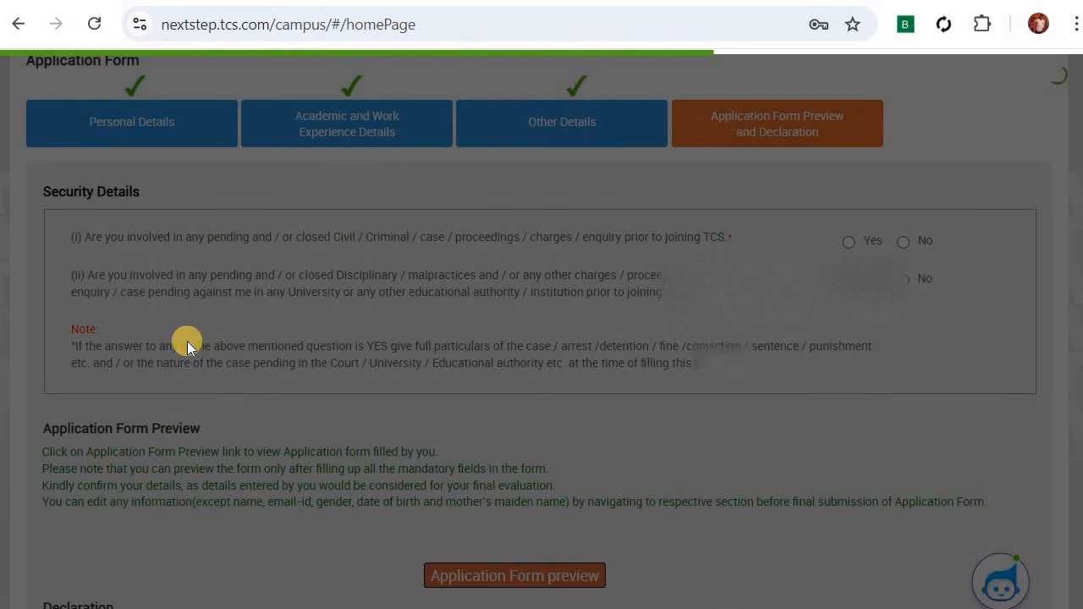
# Answer No to Security Details questions (i) and (ii).
pyautogui.scroll(-3, 334, 402)
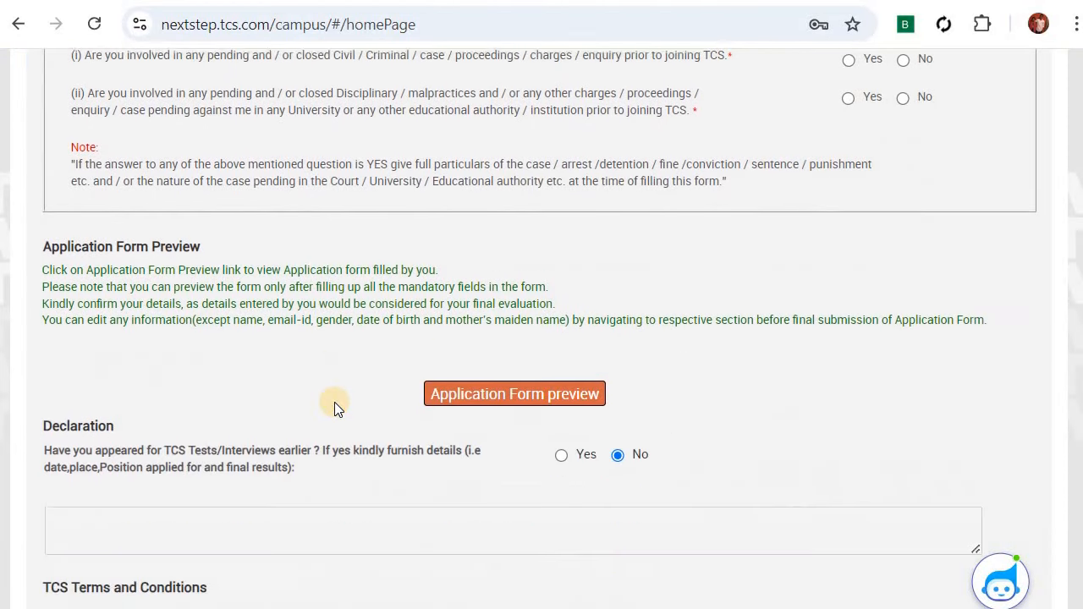
pyautogui.scroll(-2, 334, 402)
pyautogui.scroll(5, 590, 452)
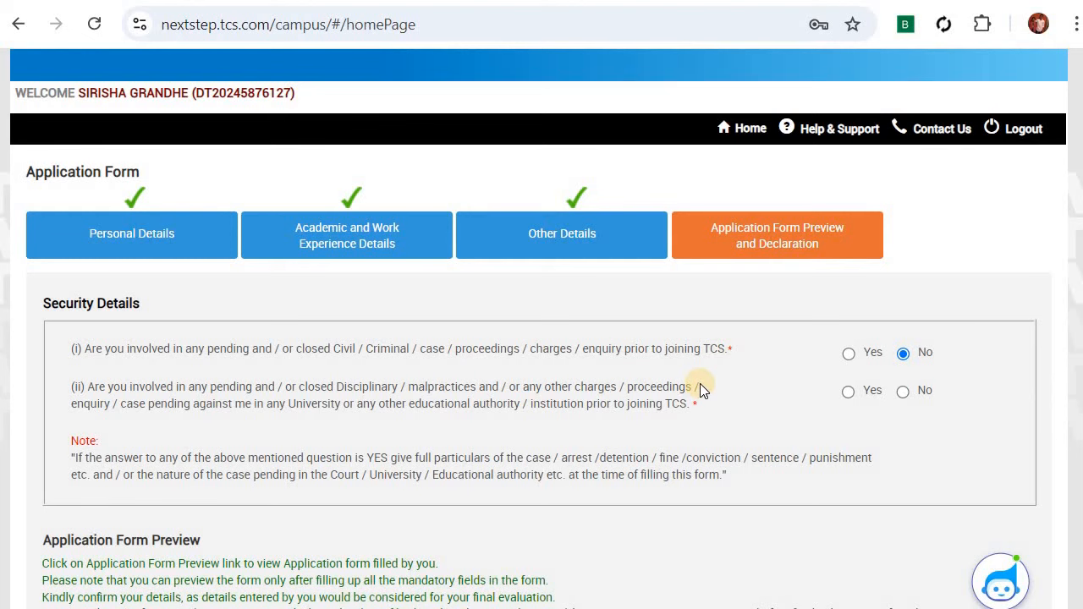
pyautogui.scroll(-1, 699, 383)
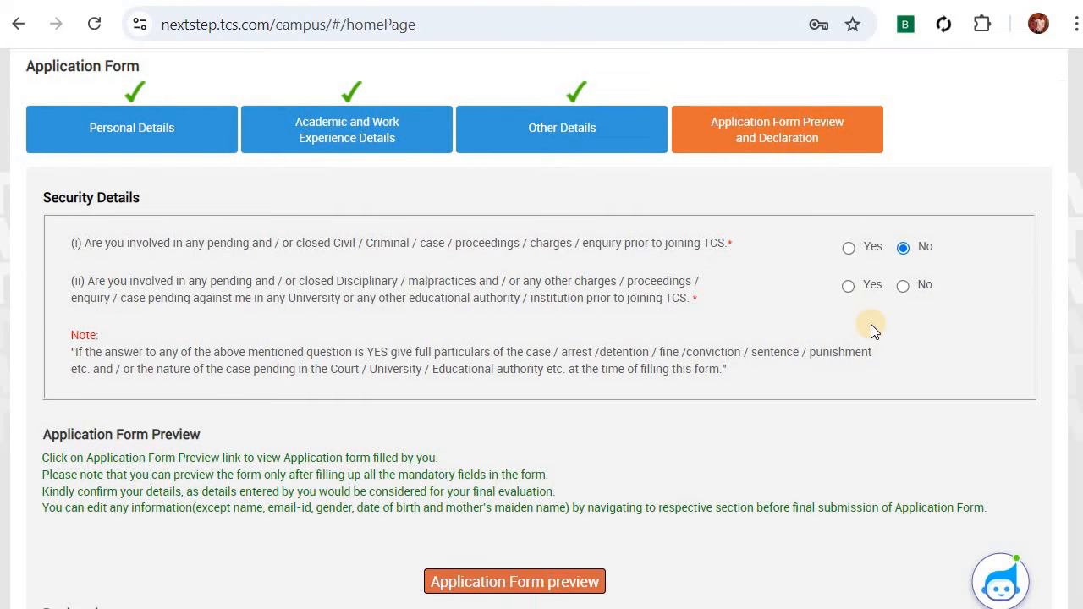
pyautogui.click(901, 286)
pyautogui.scroll(-1, 865, 352)
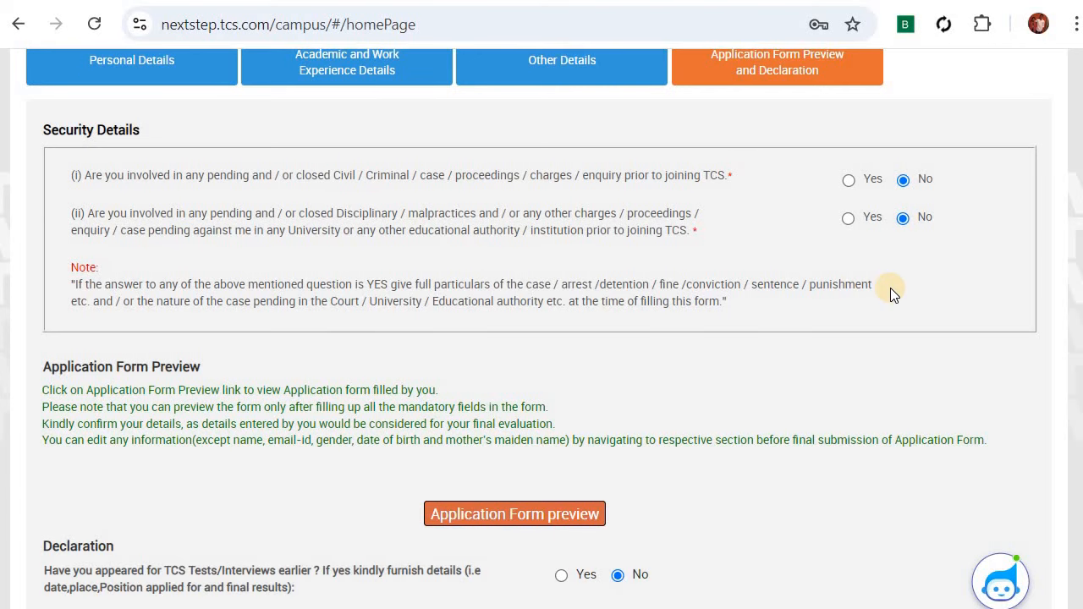
pyautogui.scroll(-3, 890, 293)
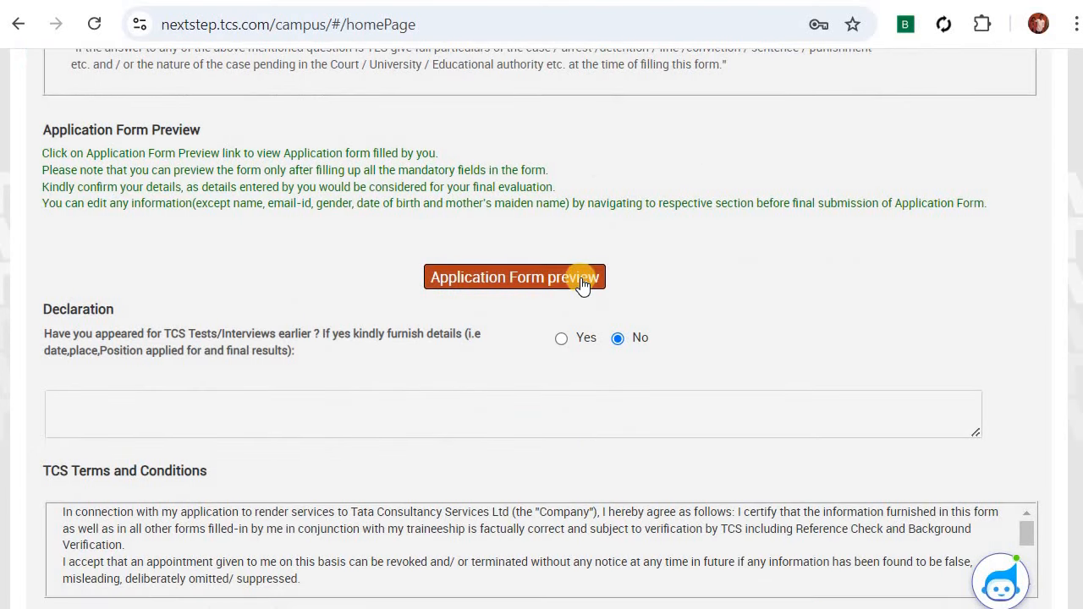
# Download the application form preview PDF and decline the extra multiple-download request.
pyautogui.click(582, 285)
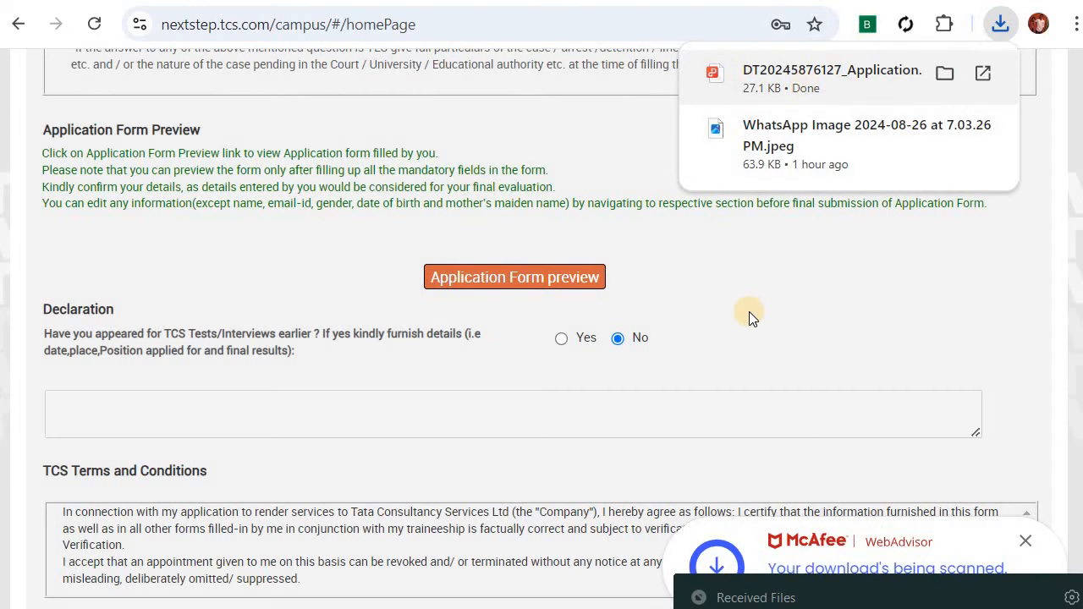
pyautogui.scroll(-1, 749, 311)
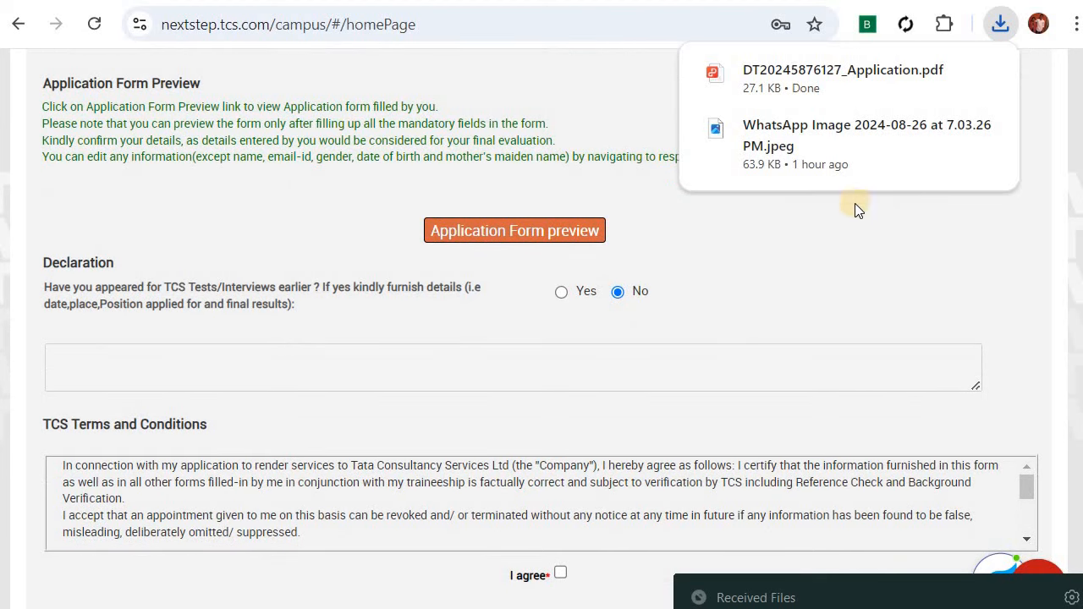
pyautogui.click(785, 248)
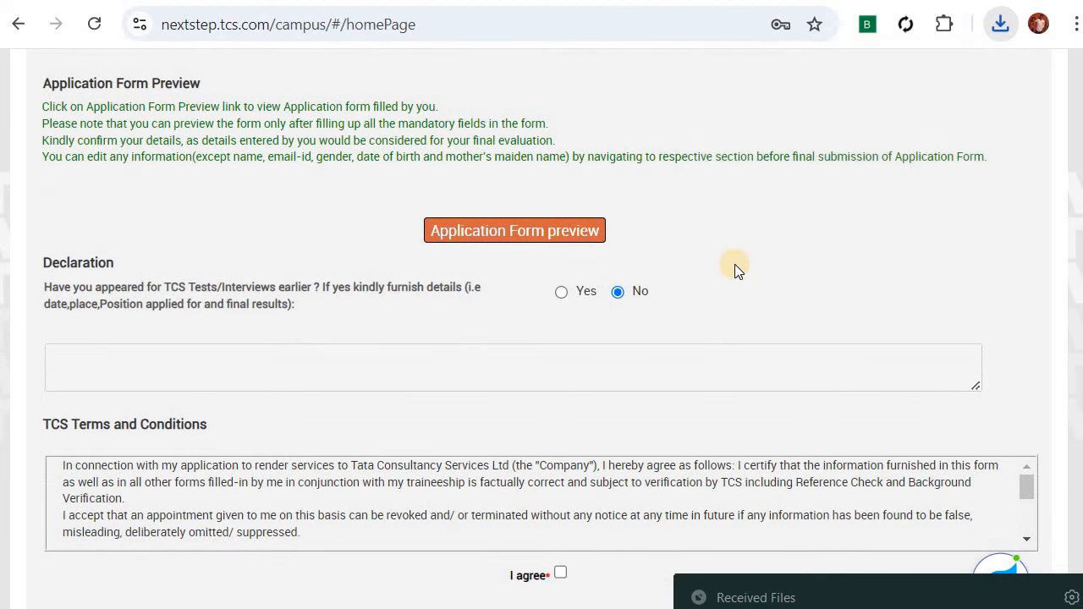
pyautogui.scroll(-1, 763, 171)
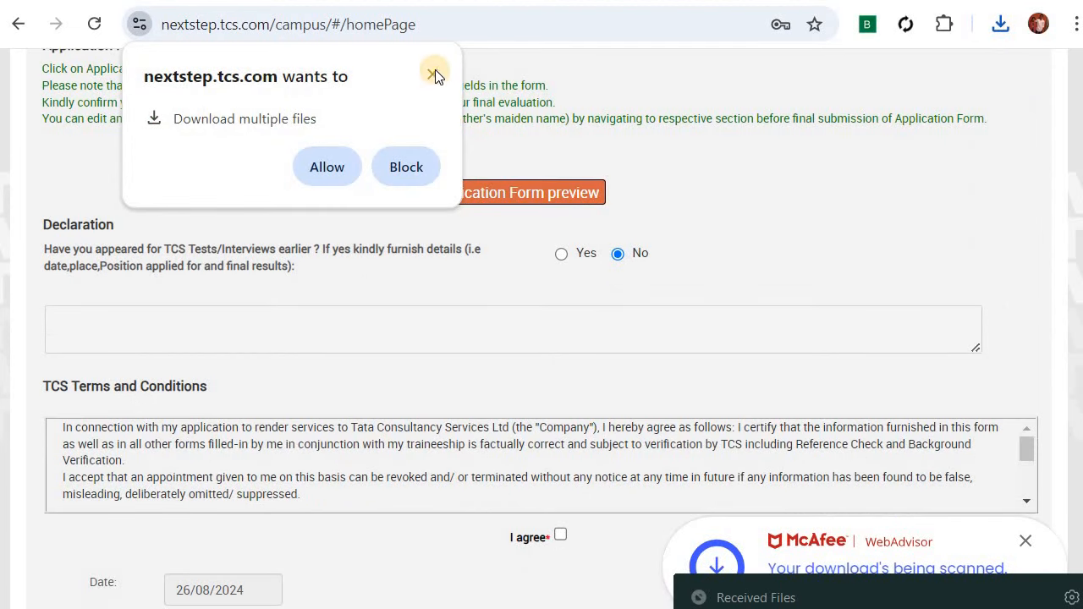
pyautogui.click(722, 166)
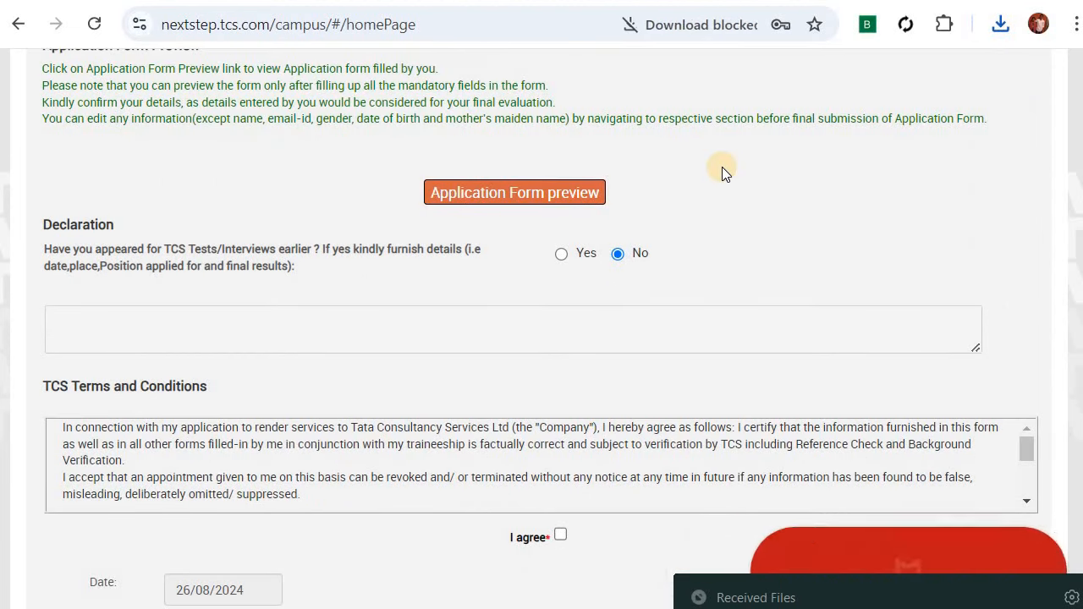
pyautogui.scroll(-2, 309, 191)
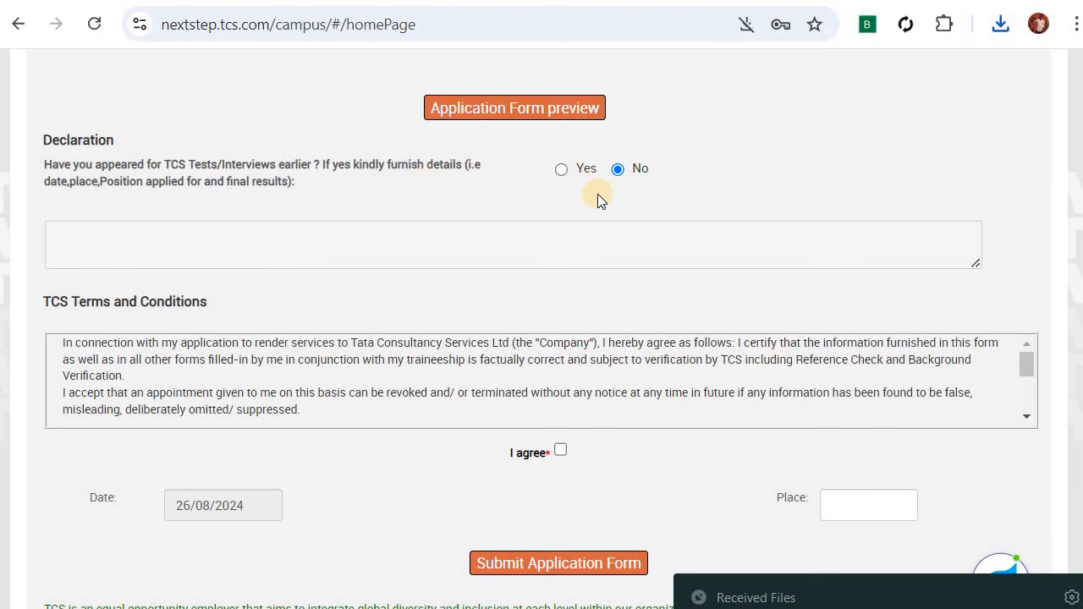
# Agree to the terms, enter Hyderabad as the place, and submit the application form.
pyautogui.scroll(-1, 592, 220)
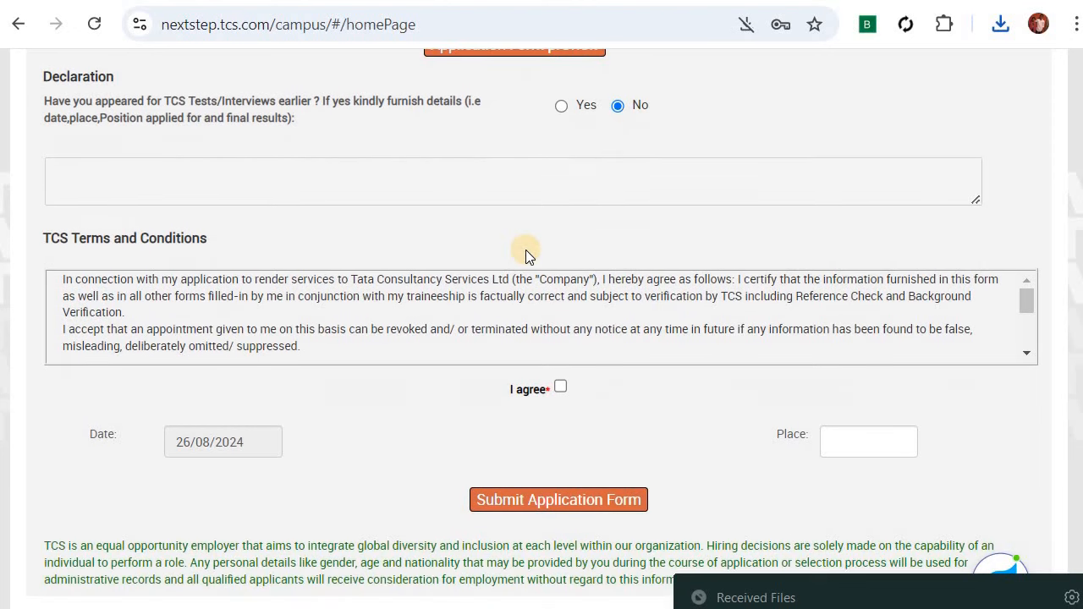
pyautogui.scroll(-1, 541, 287)
pyautogui.click(560, 325)
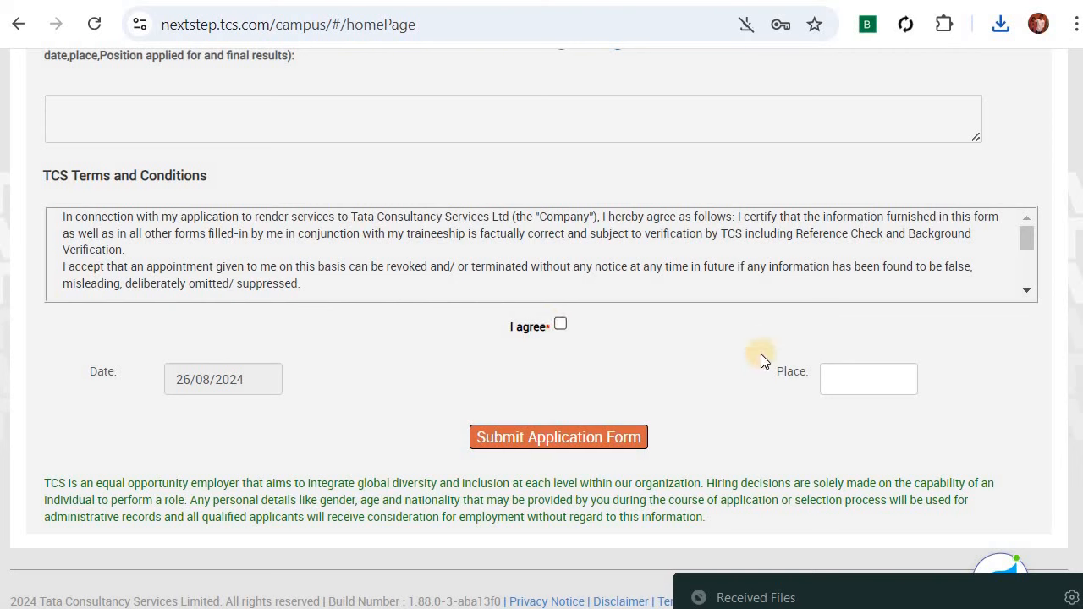
pyautogui.click(845, 372)
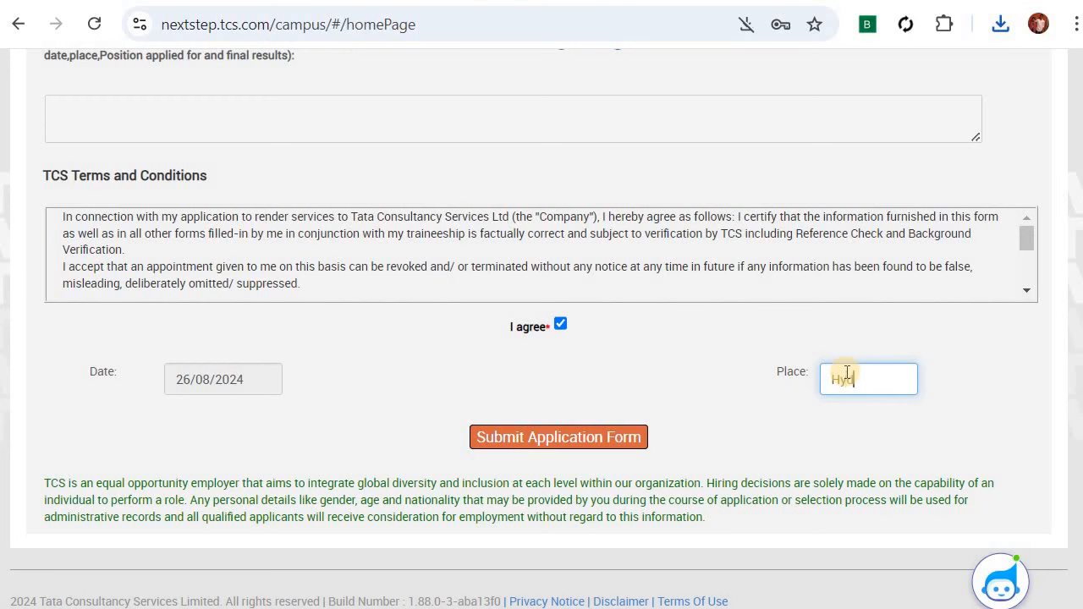
pyautogui.write('Hyderabad')
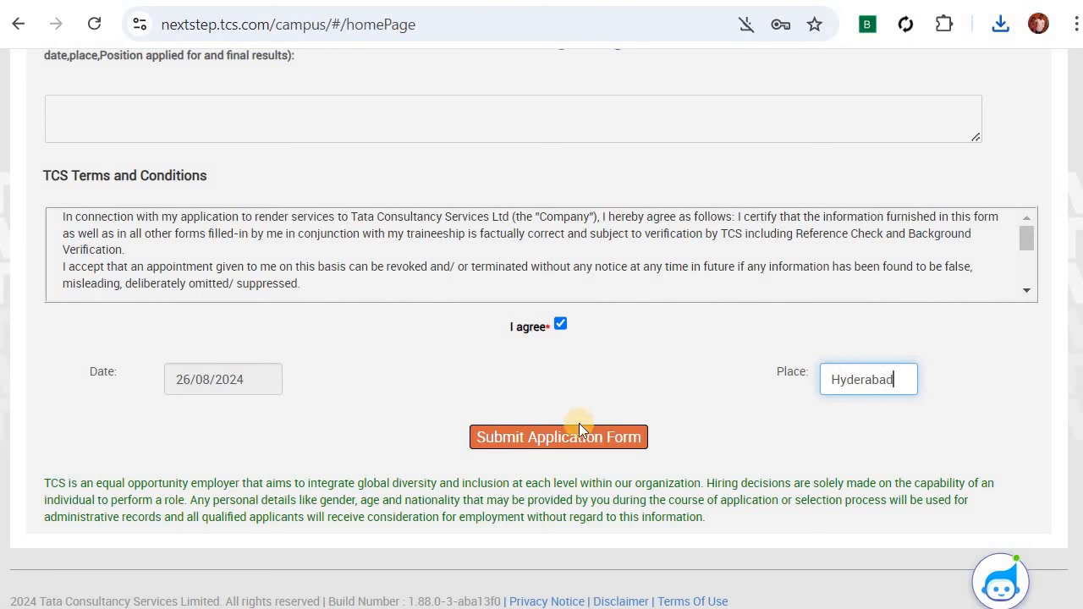
pyautogui.click(578, 437)
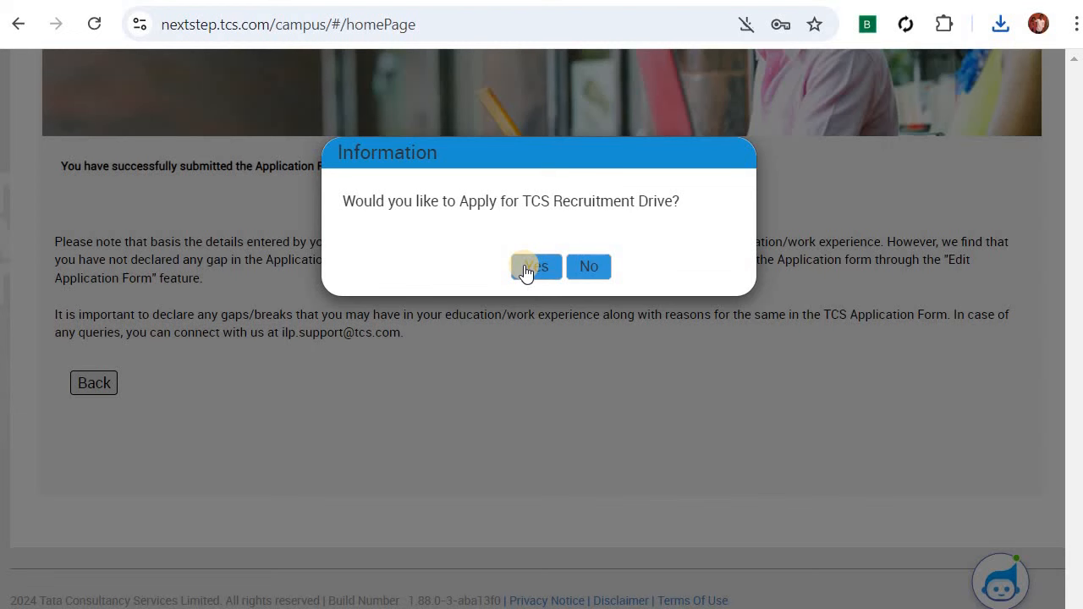
# Apply for the TCS Recruitment Drive with preferred locations Hyderabad, Bangalore and Chennai.
pyautogui.click(526, 268)
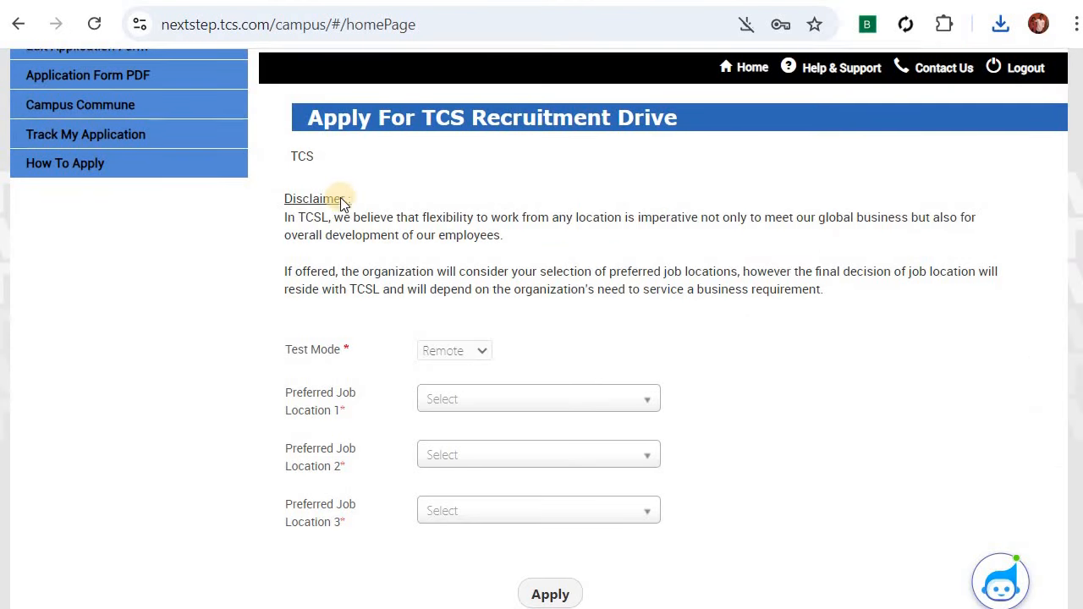
pyautogui.scroll(-1, 508, 245)
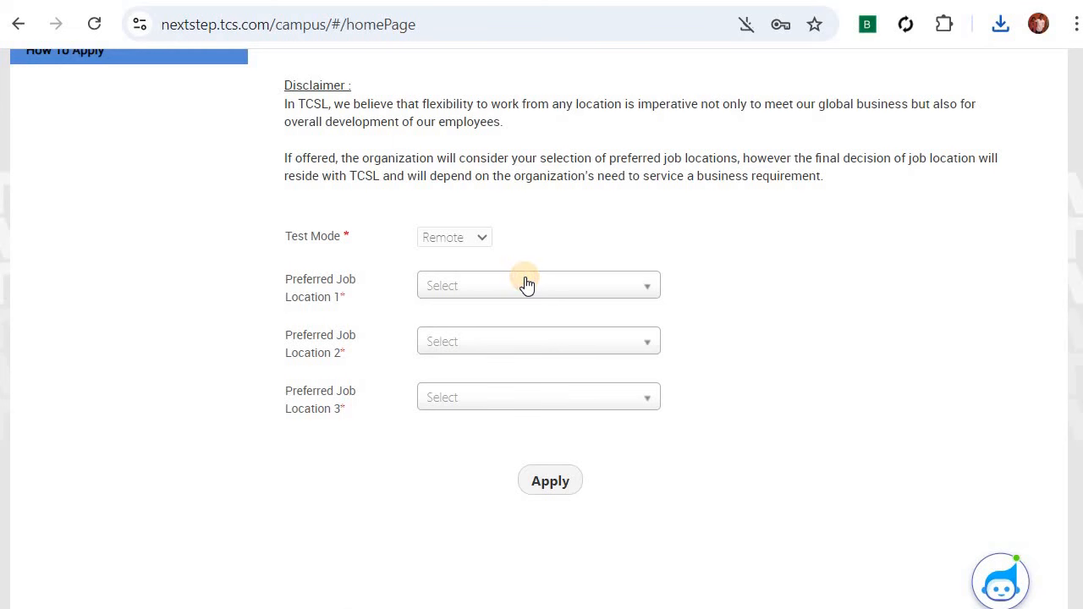
pyautogui.click(526, 285)
pyautogui.click(523, 461)
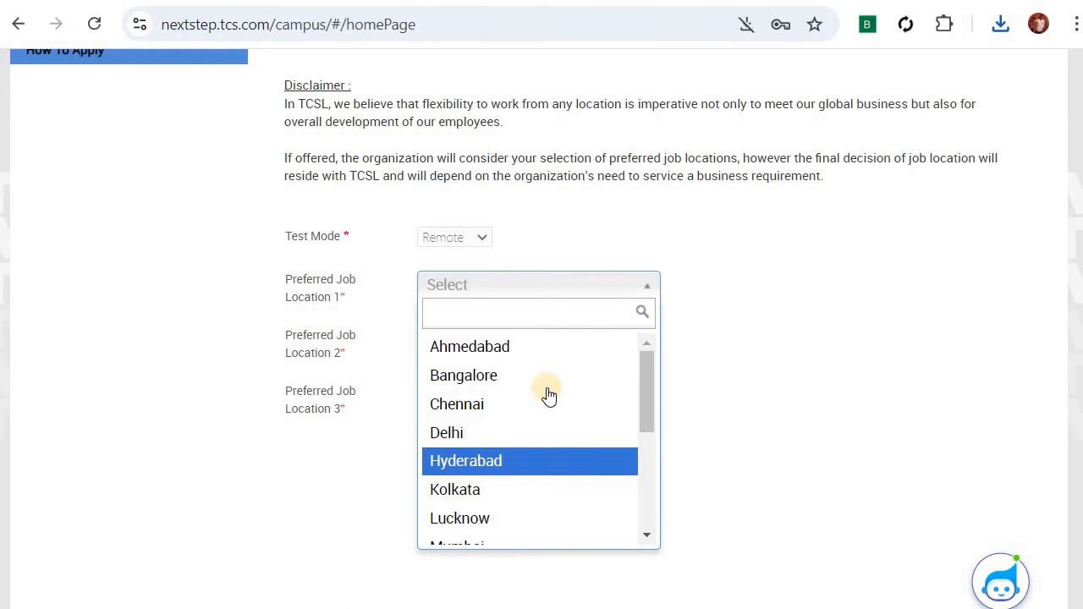
pyautogui.click(576, 346)
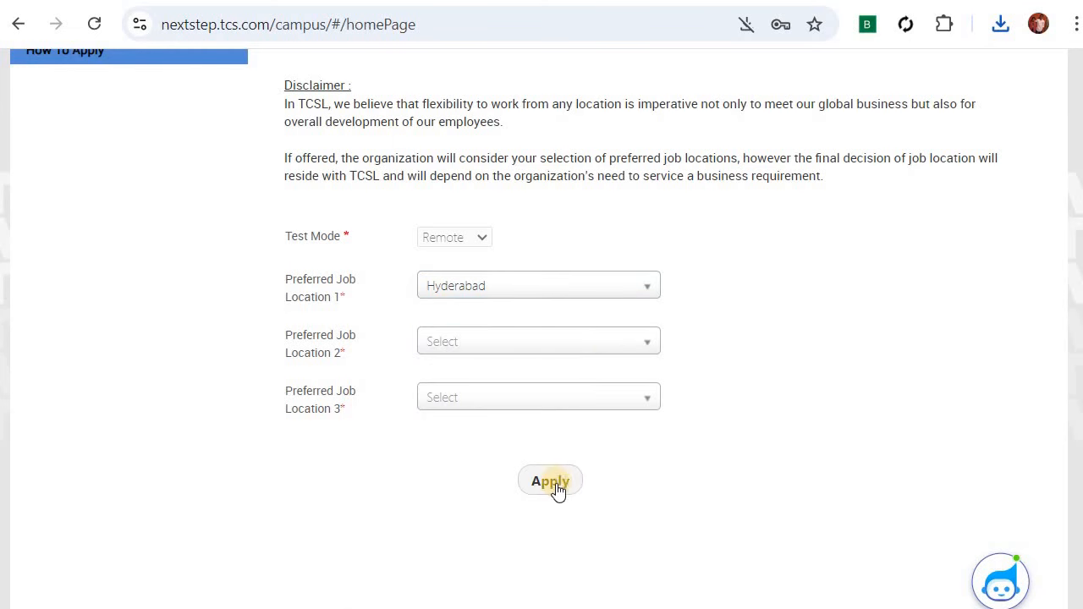
pyautogui.scroll(-1, 569, 462)
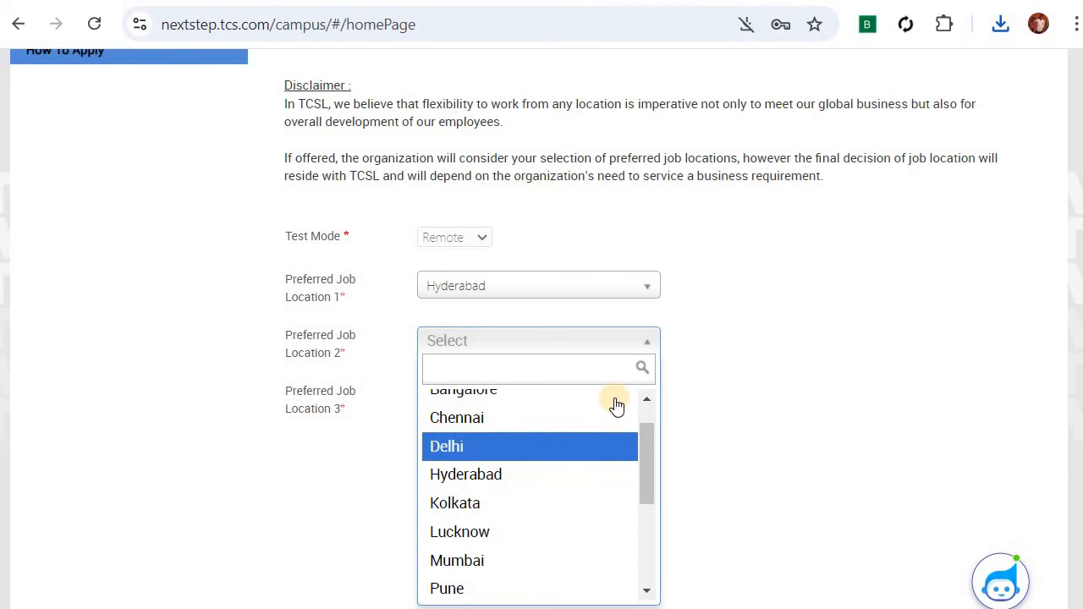
pyautogui.click(618, 403)
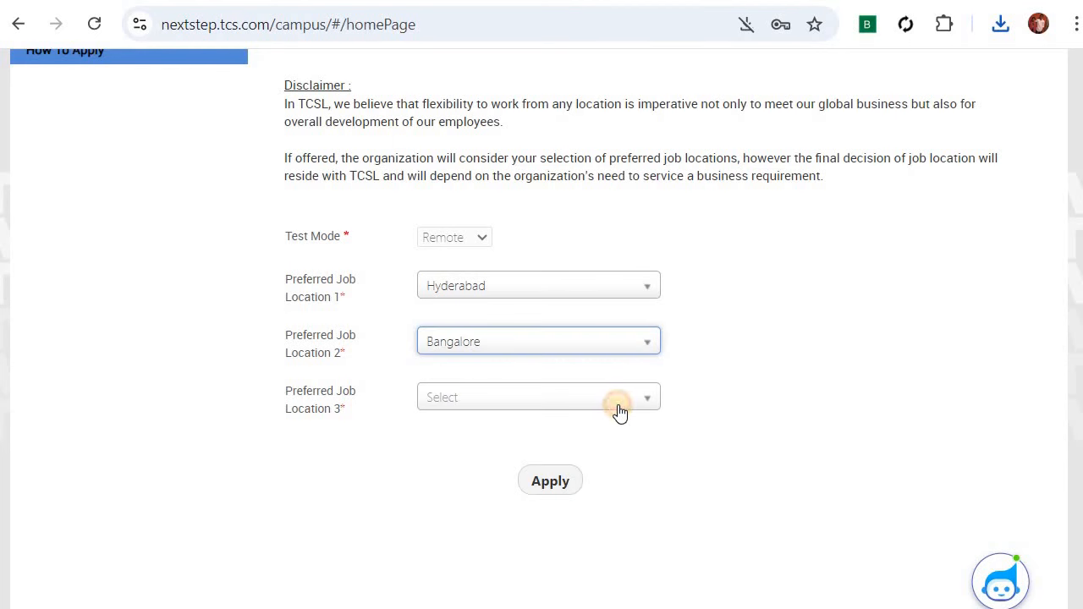
pyautogui.click(618, 406)
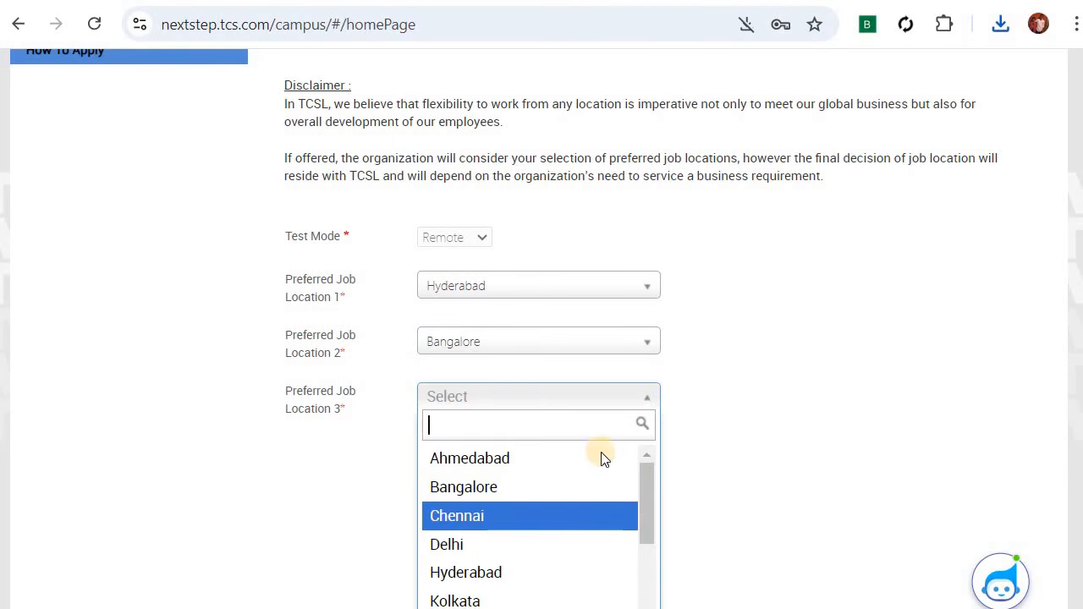
pyautogui.click(546, 514)
pyautogui.click(552, 483)
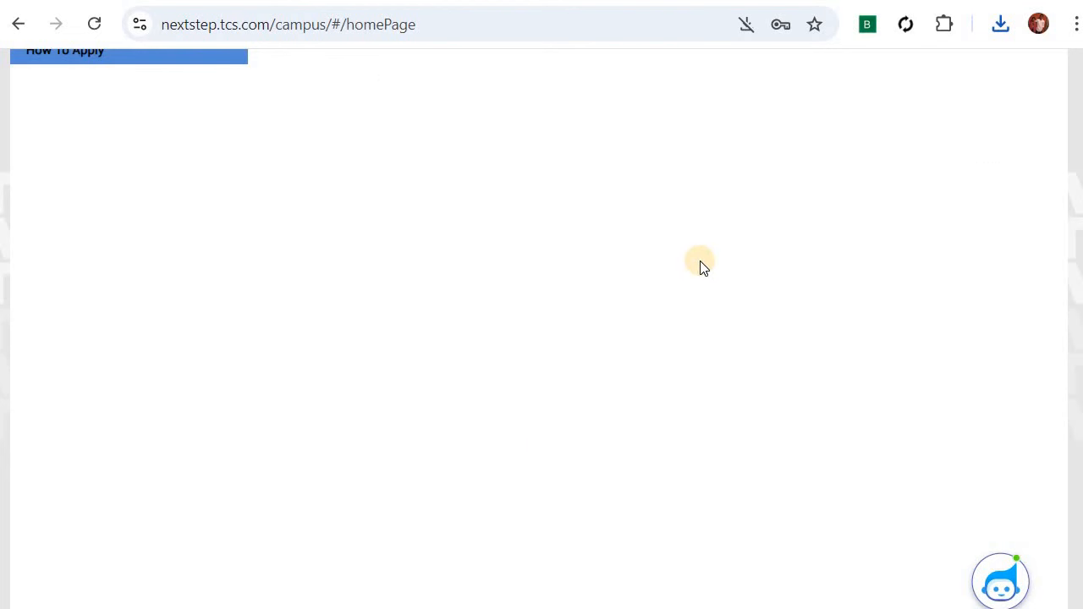
pyautogui.scroll(2, 617, 230)
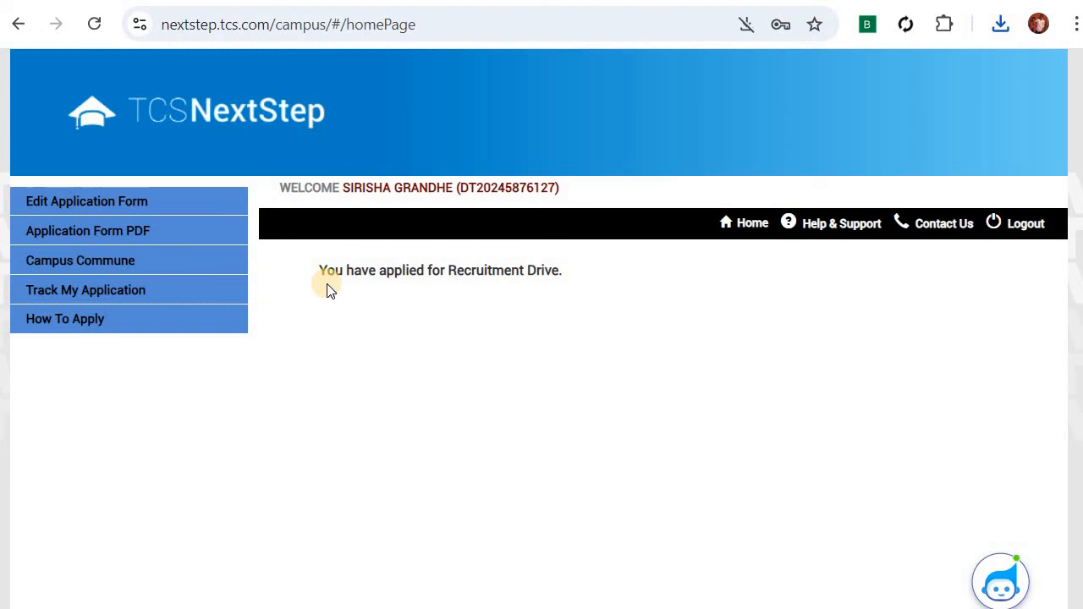
# Open Track My Application to see Applied for Drive, Application Received and Registered entries.
pyautogui.click(200, 292)
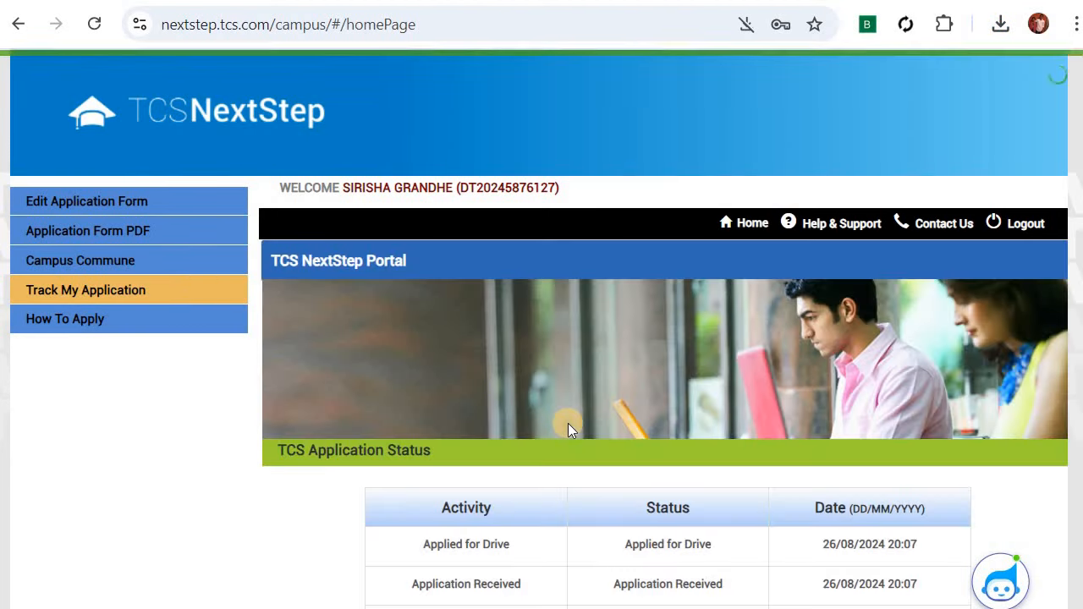
pyautogui.scroll(-2, 650, 318)
pyautogui.scroll(-1, 650, 318)
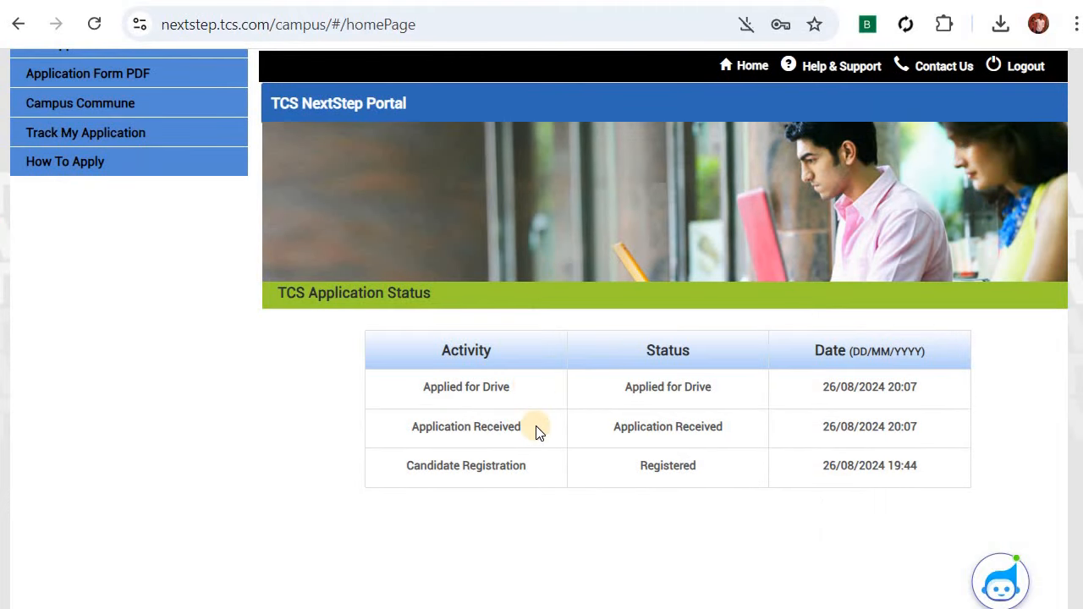
pyautogui.scroll(3, 381, 326)
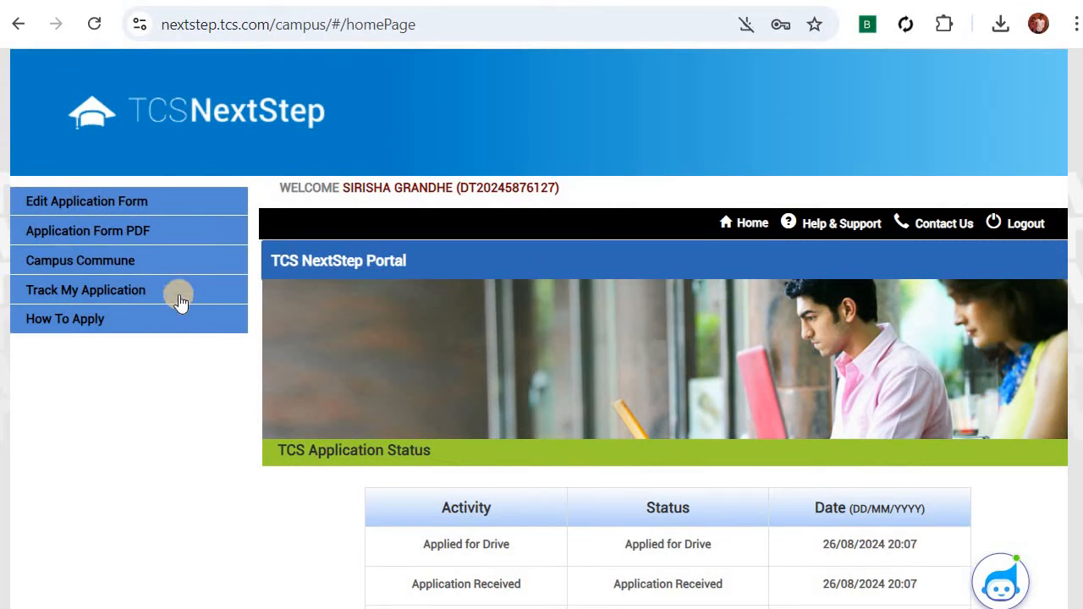
# Reopen the application form for editing and dismiss the resubmission note.
pyautogui.click(229, 198)
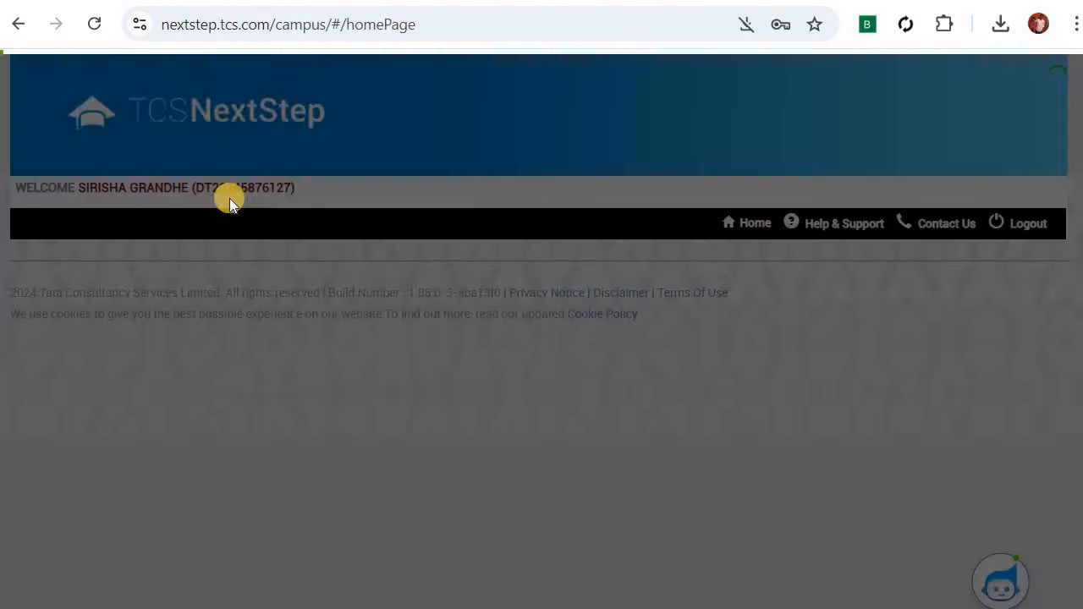
pyautogui.click(532, 329)
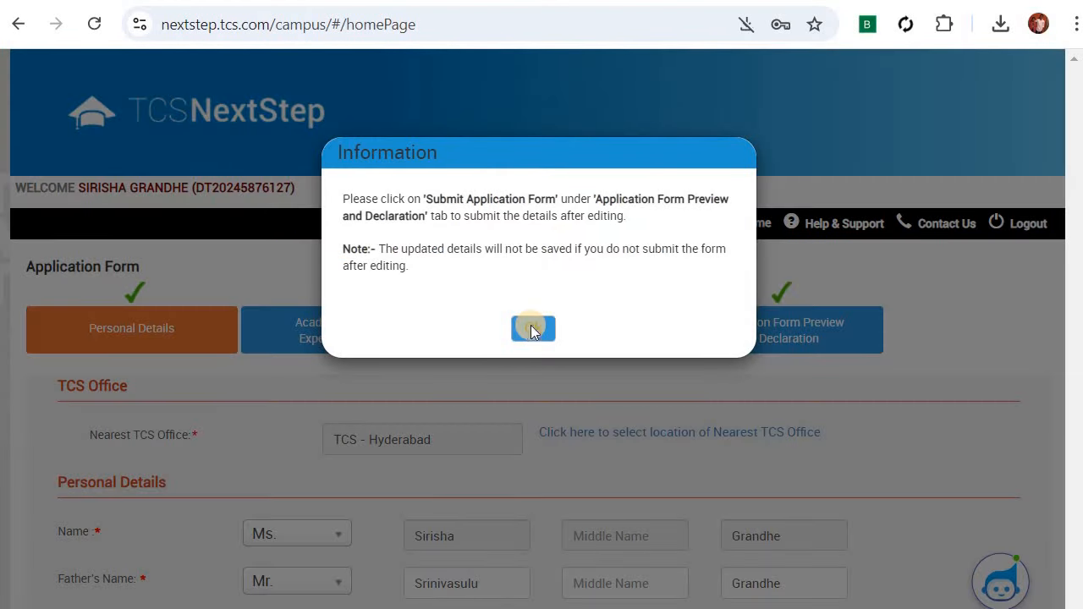
pyautogui.scroll(-4, 530, 325)
pyautogui.scroll(-6, 531, 325)
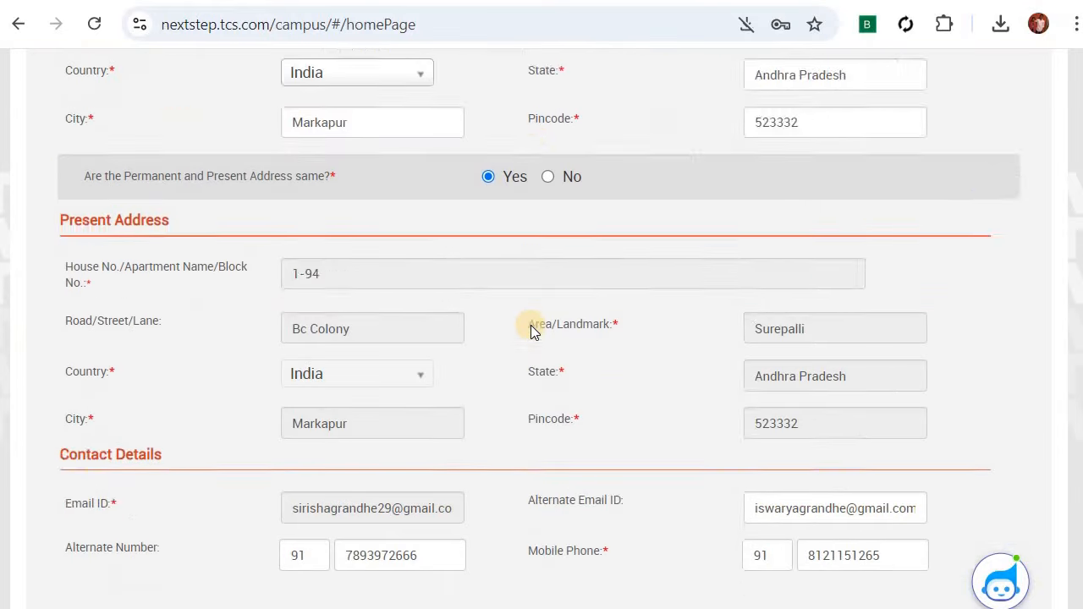
pyautogui.scroll(9, 531, 325)
pyautogui.scroll(2, 531, 325)
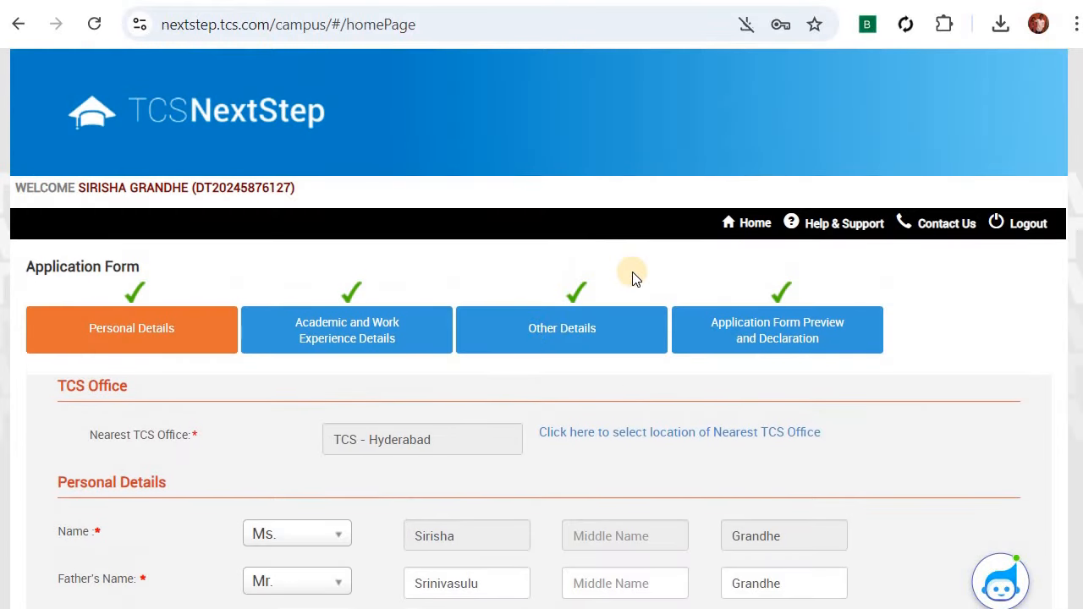
# In Preview and Declaration, agree to the terms and resubmit the application form.
pyautogui.click(812, 346)
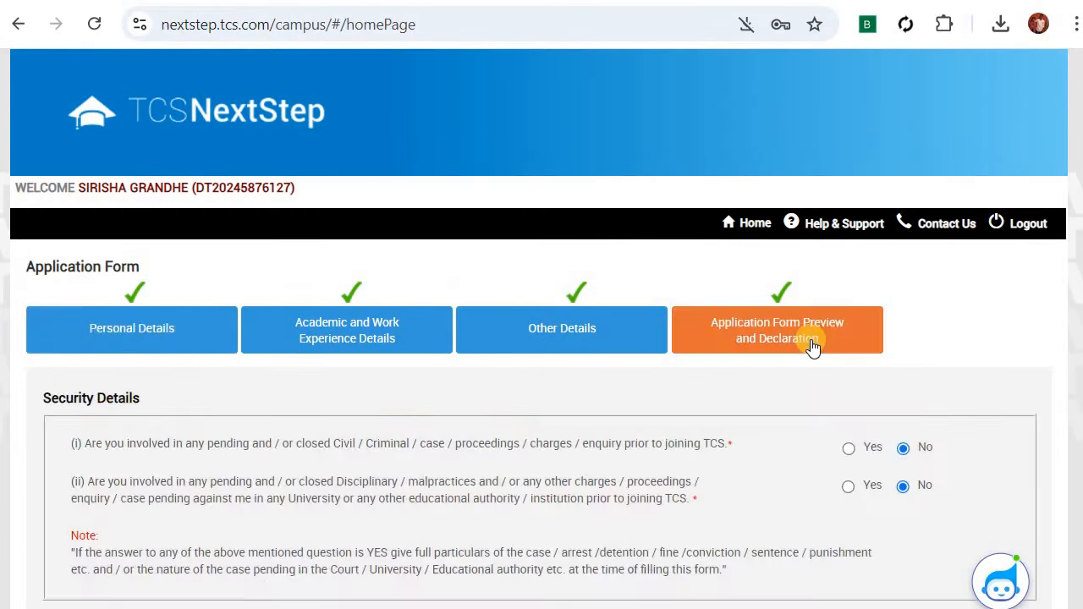
pyautogui.scroll(-10, 812, 347)
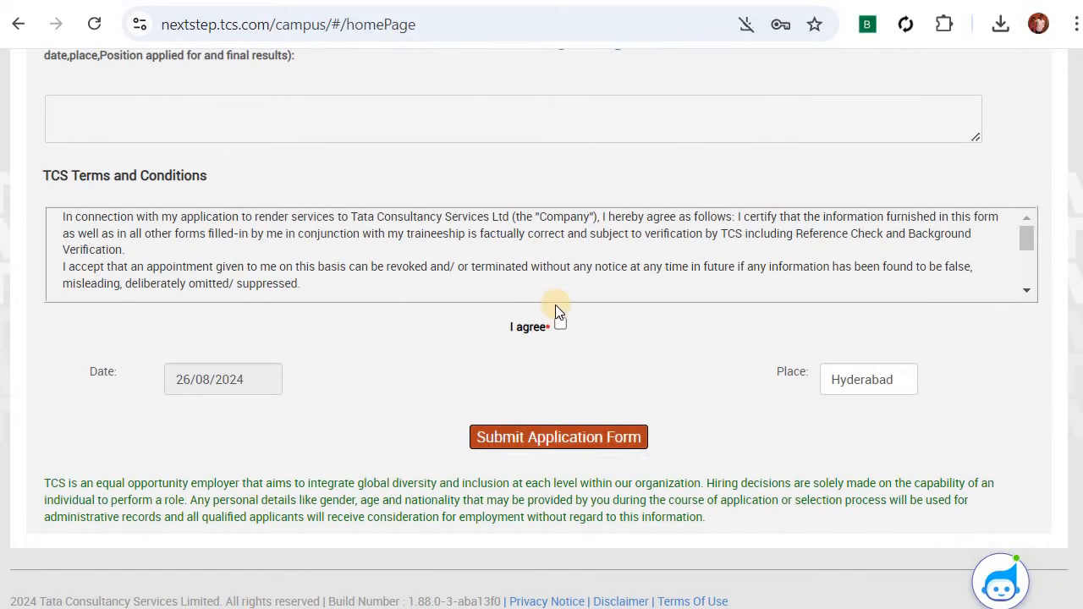
pyautogui.click(561, 325)
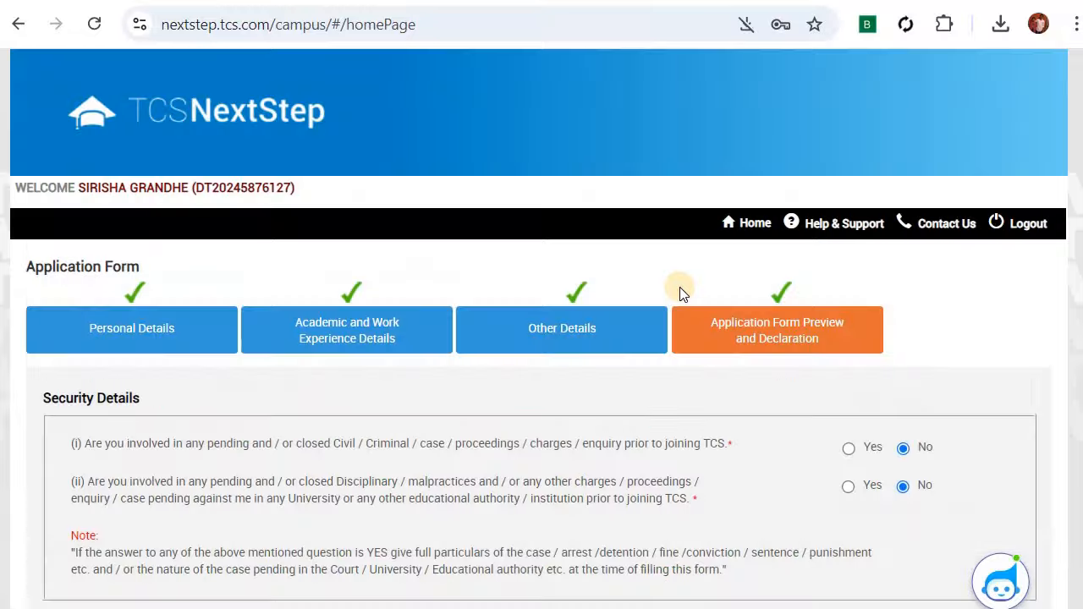
pyautogui.scroll(-5, 588, 416)
pyautogui.scroll(-5, 583, 410)
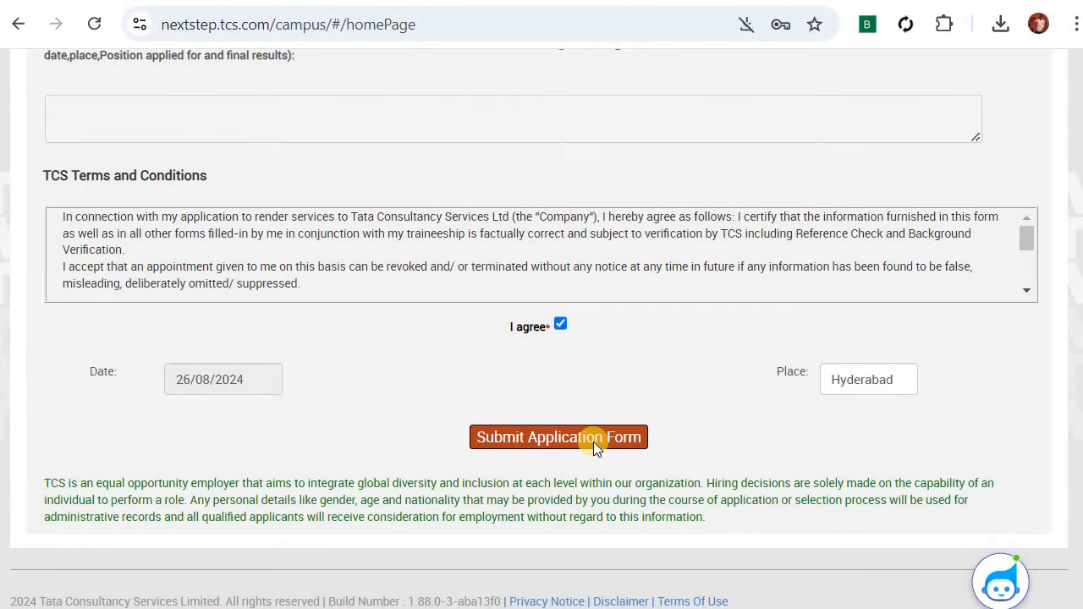
pyautogui.click(593, 441)
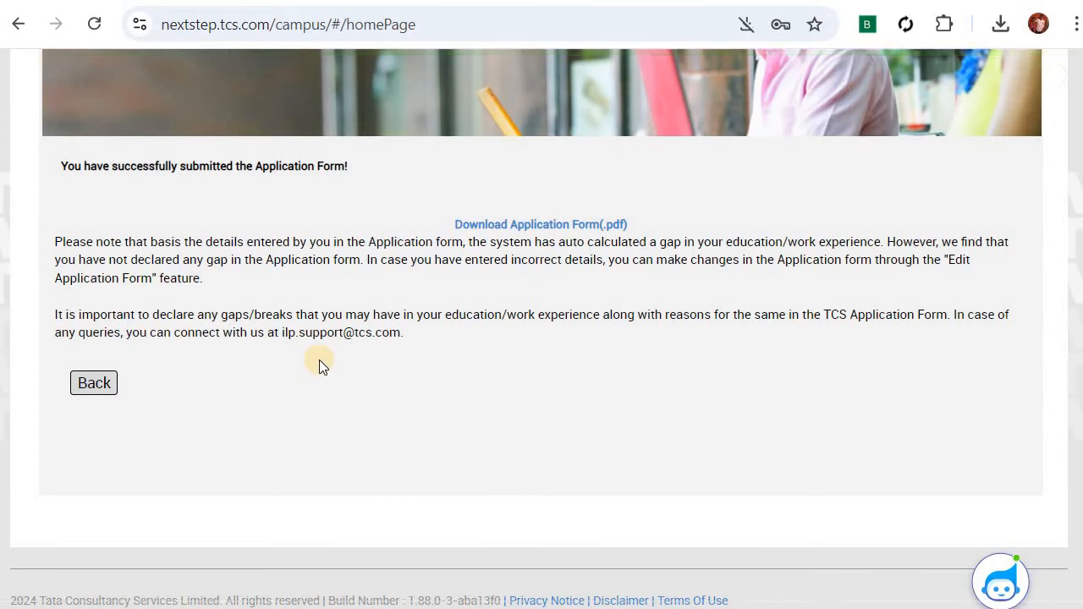
pyautogui.scroll(3, 449, 269)
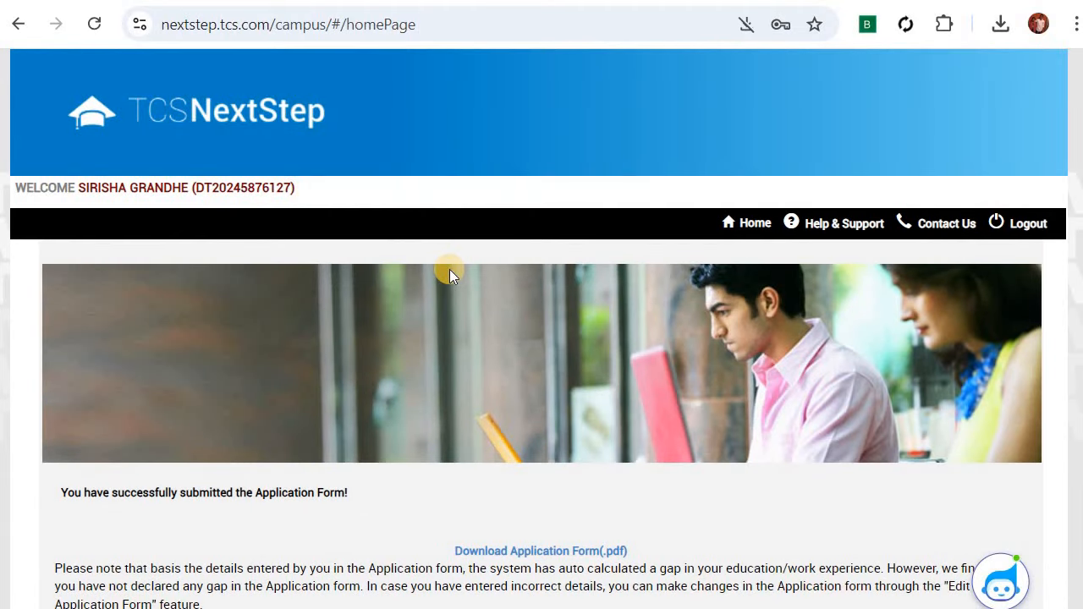